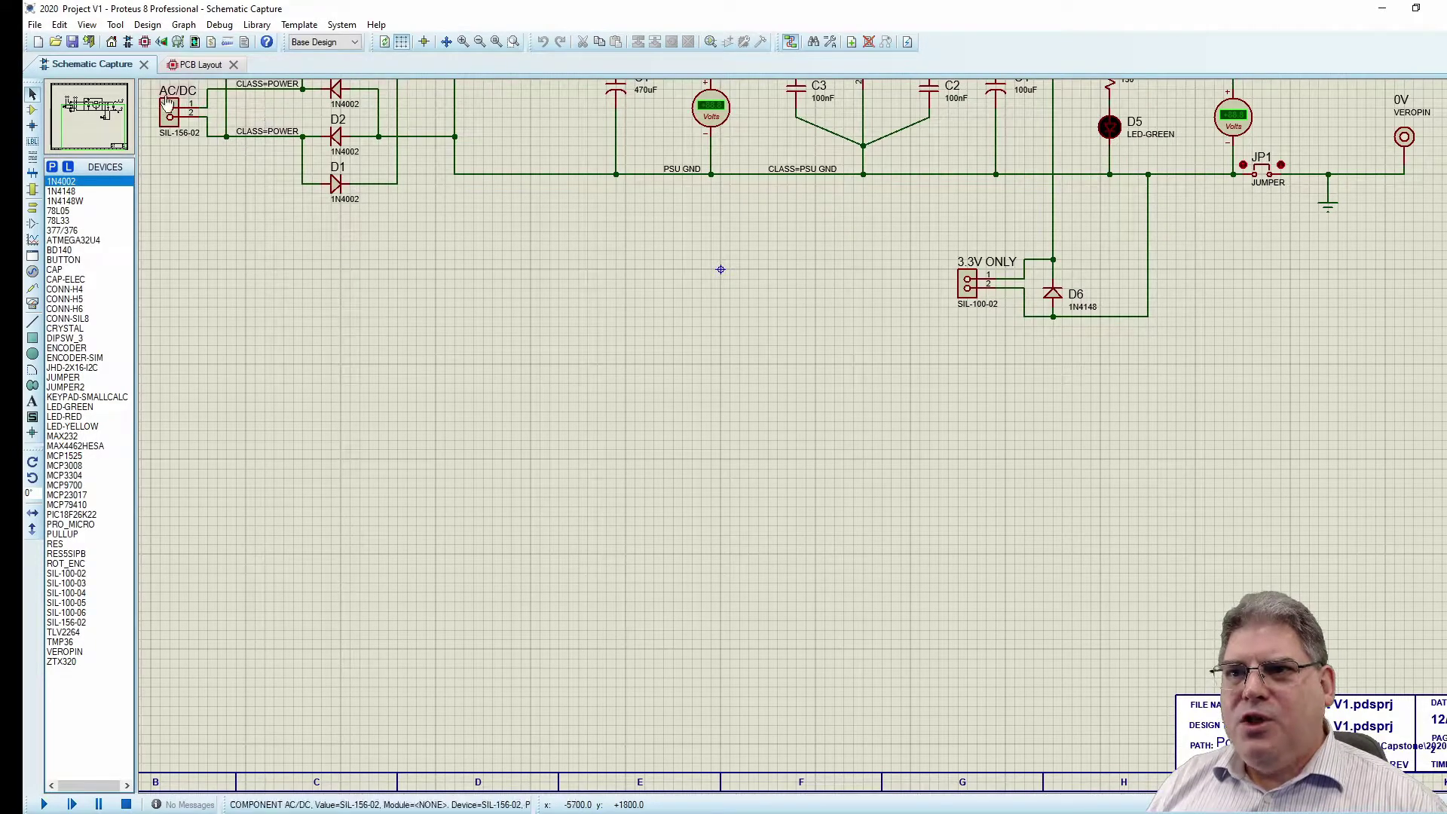
# - Add a new root sheet to the design and title it MCU2
pyautogui.click(148, 27)
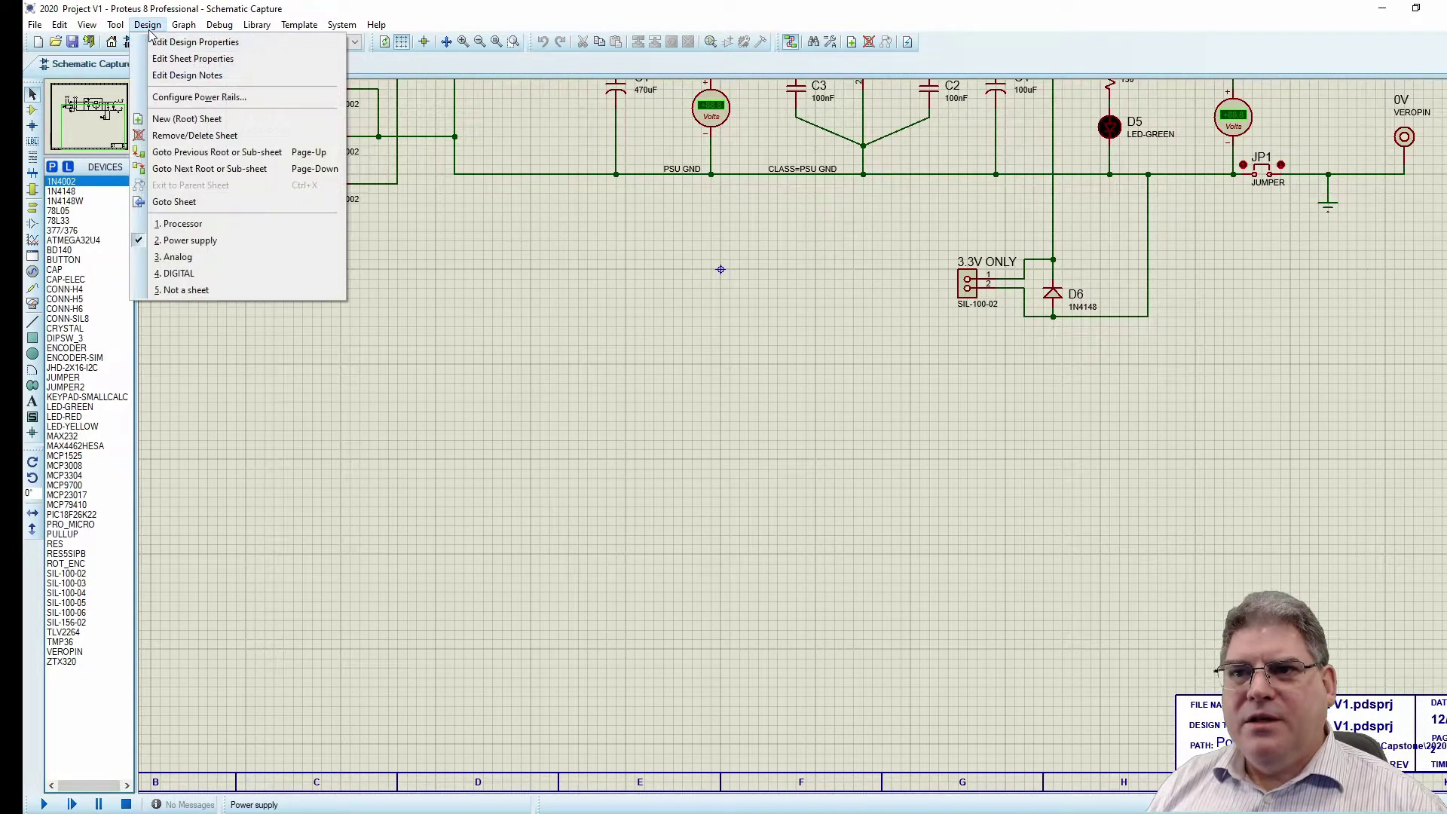
pyautogui.click(194, 120)
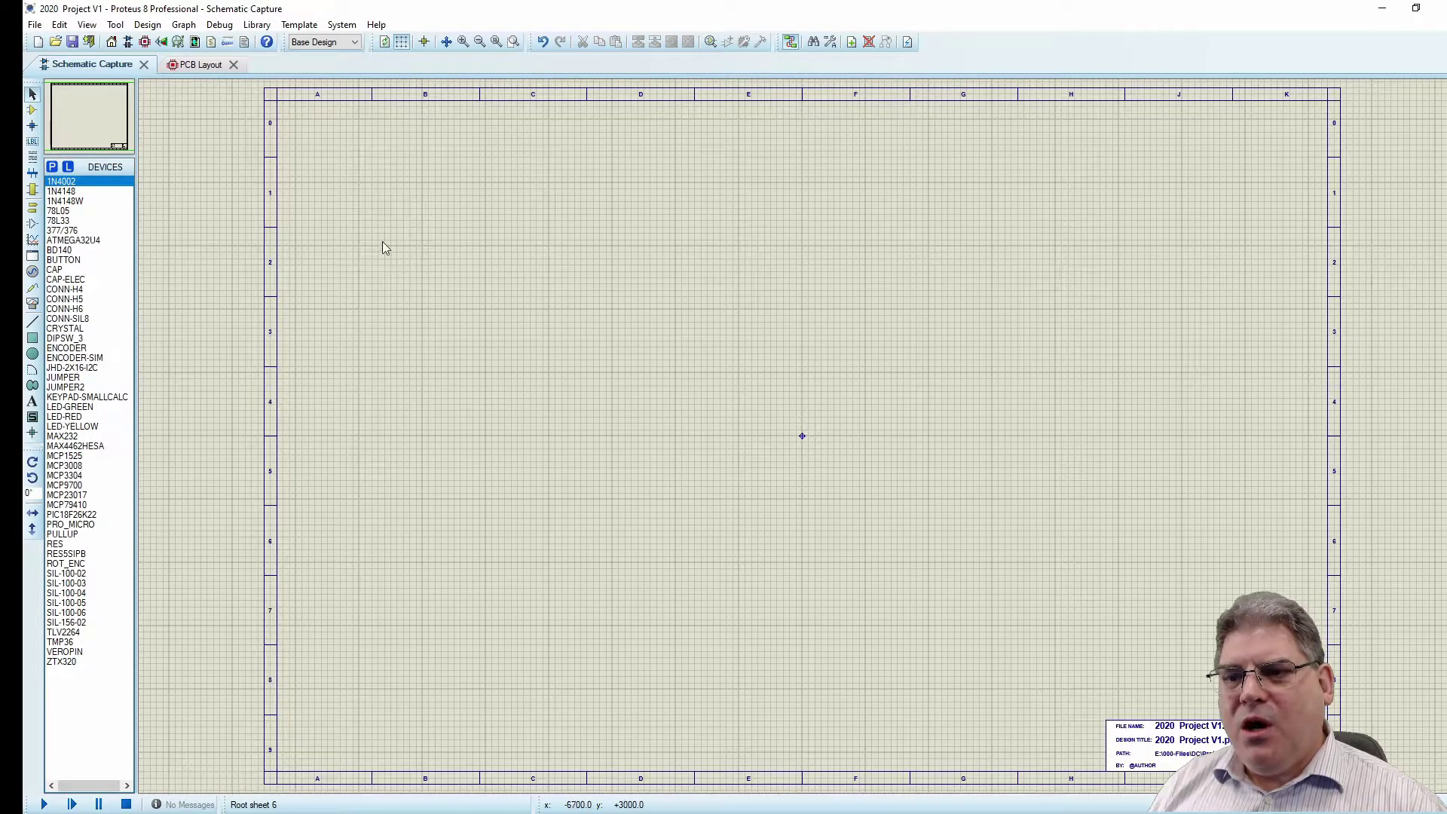
pyautogui.click(153, 27)
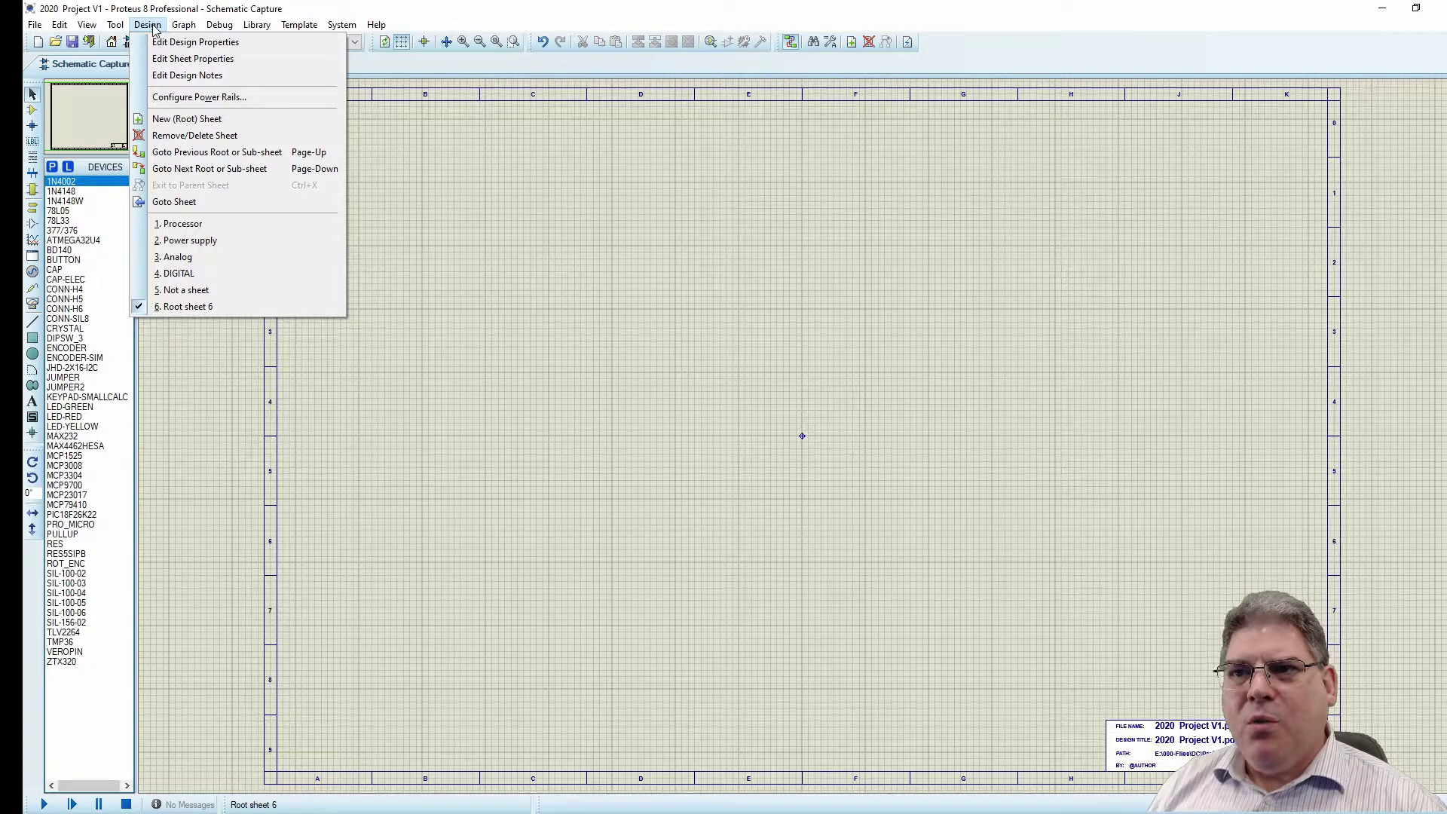
pyautogui.click(193, 58)
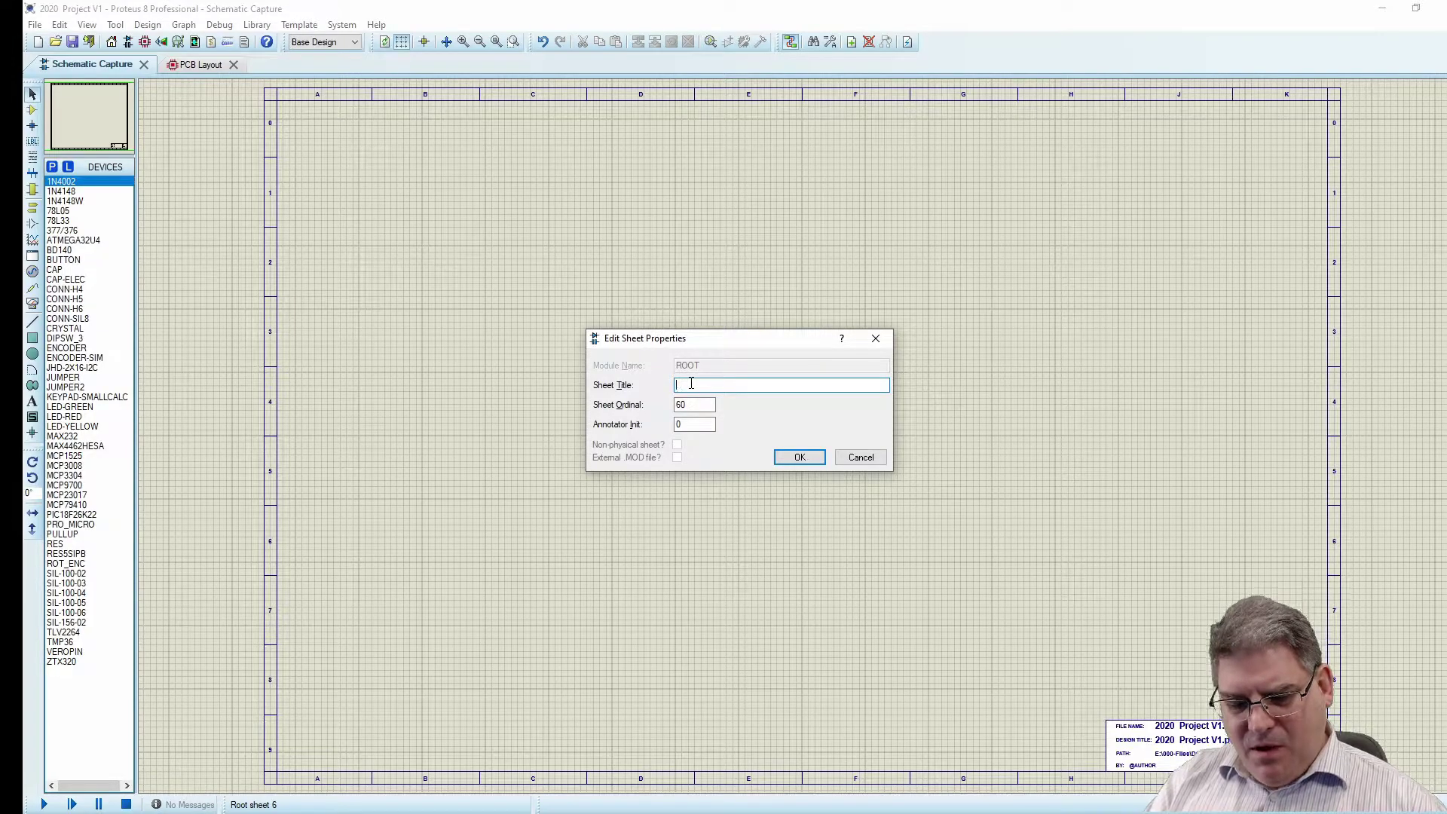
pyautogui.write('MCU2')
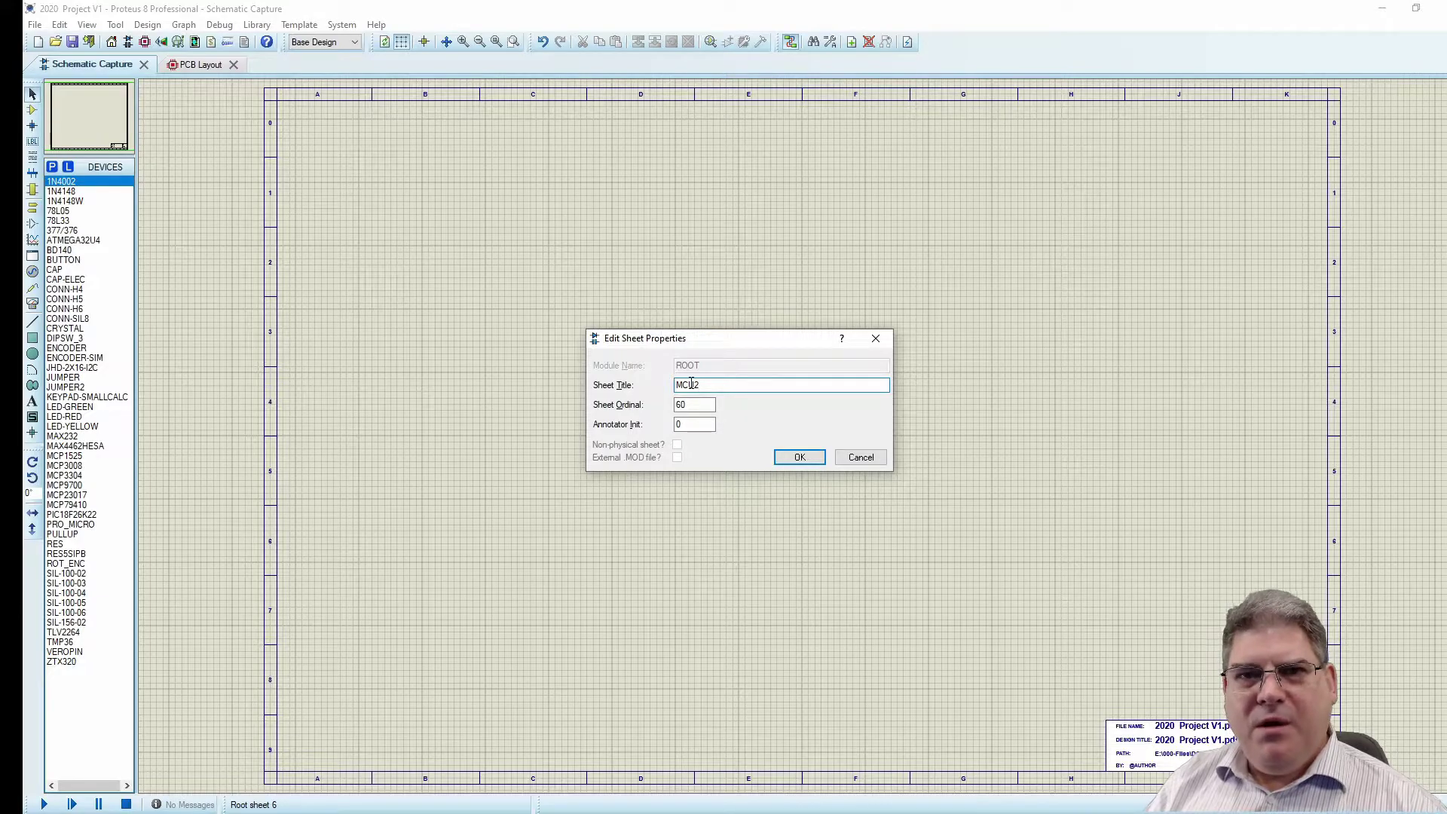
pyautogui.press('Return')
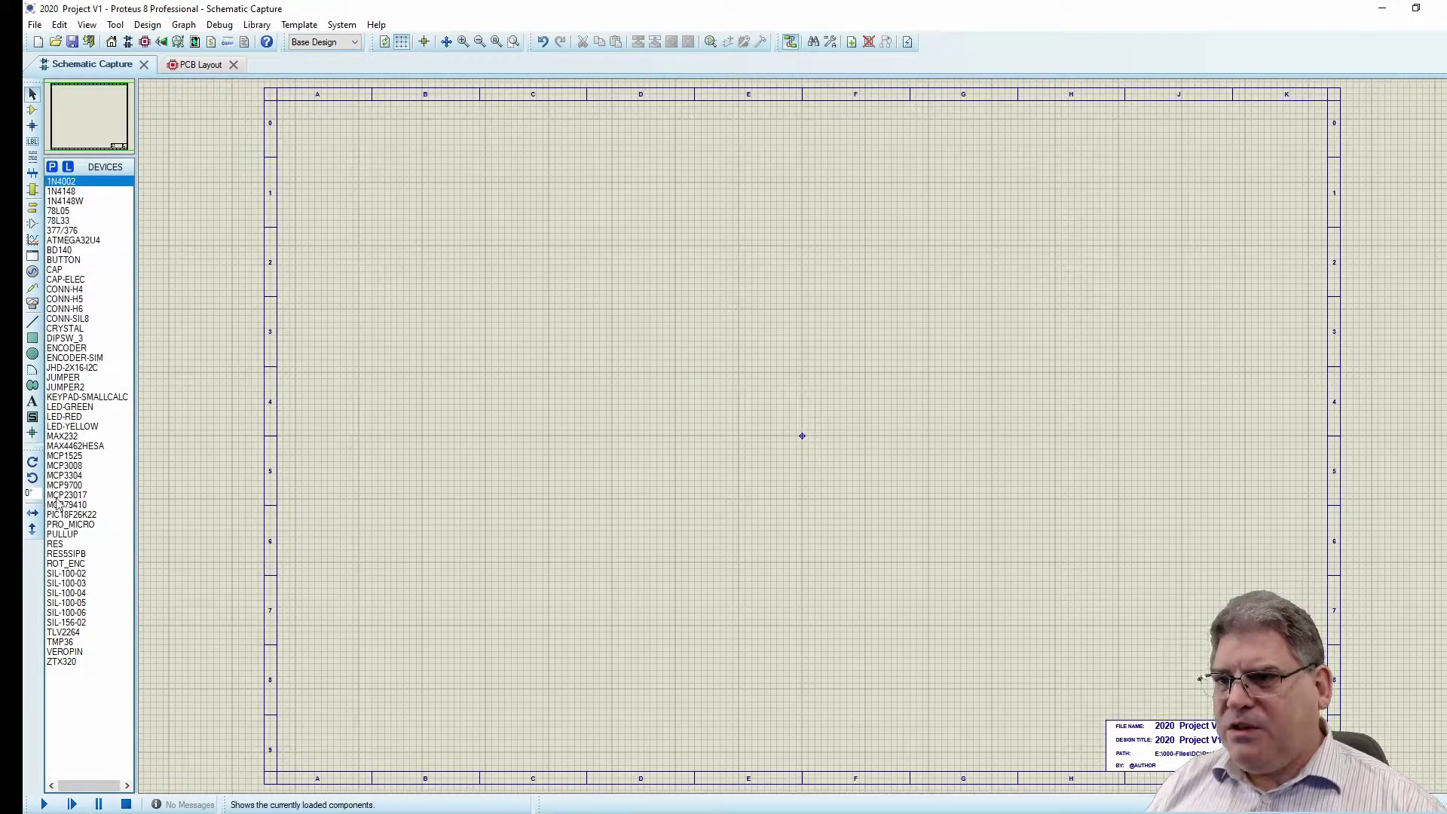
# - View the Power supply sheet and return to the MCU2 sheet
pyautogui.rightClick(535, 337)
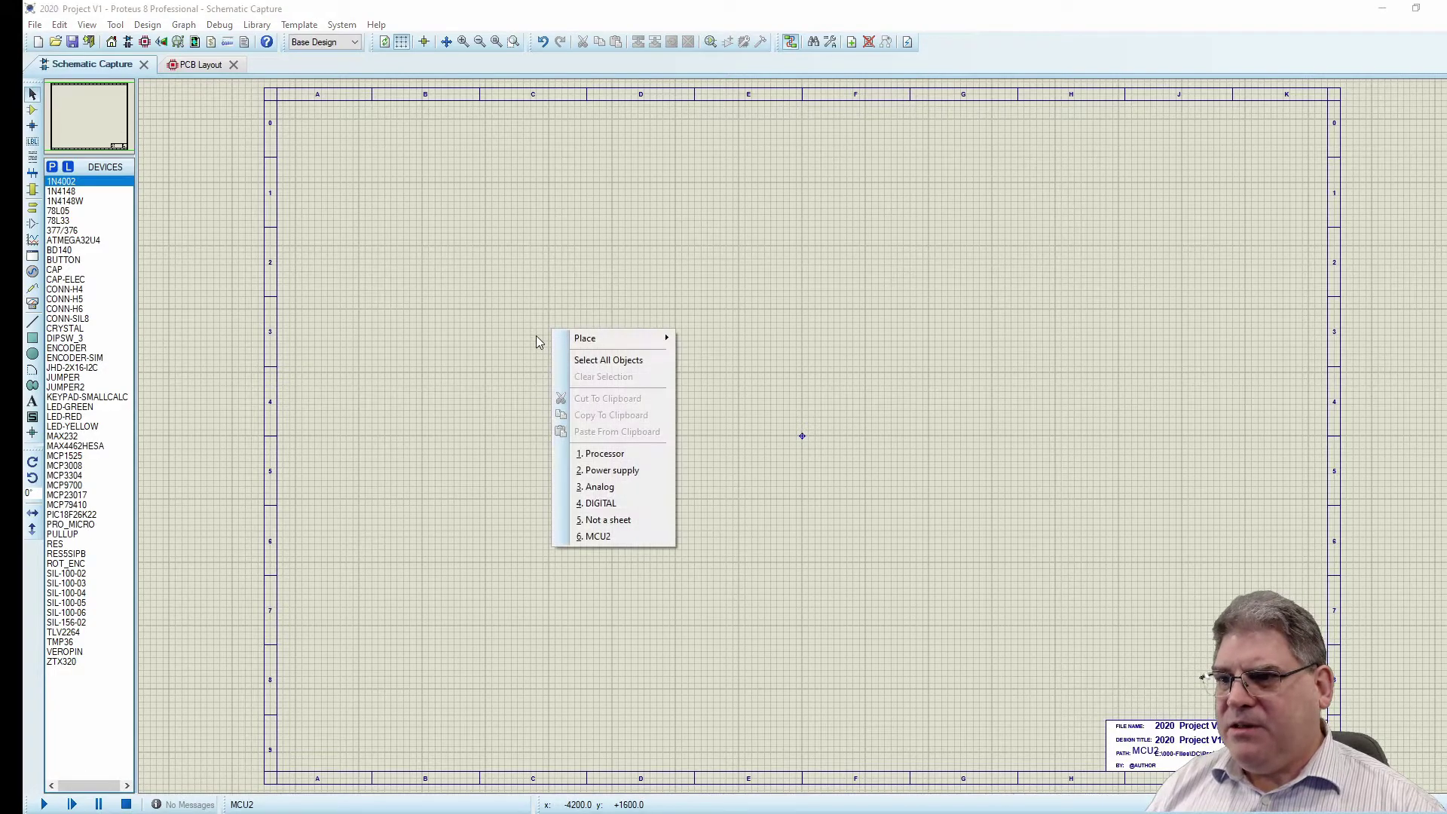
pyautogui.click(529, 314)
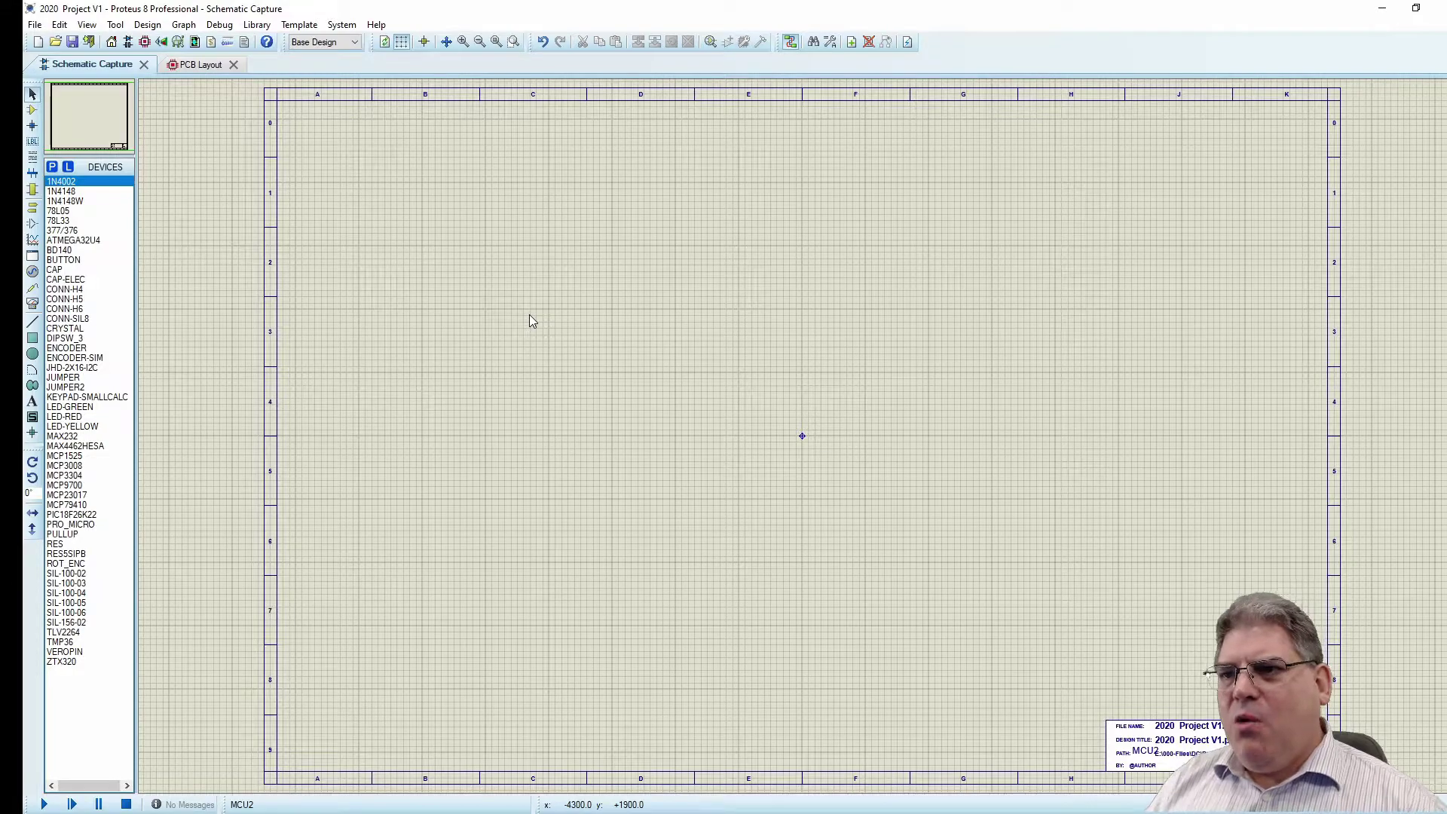
pyautogui.rightClick(453, 272)
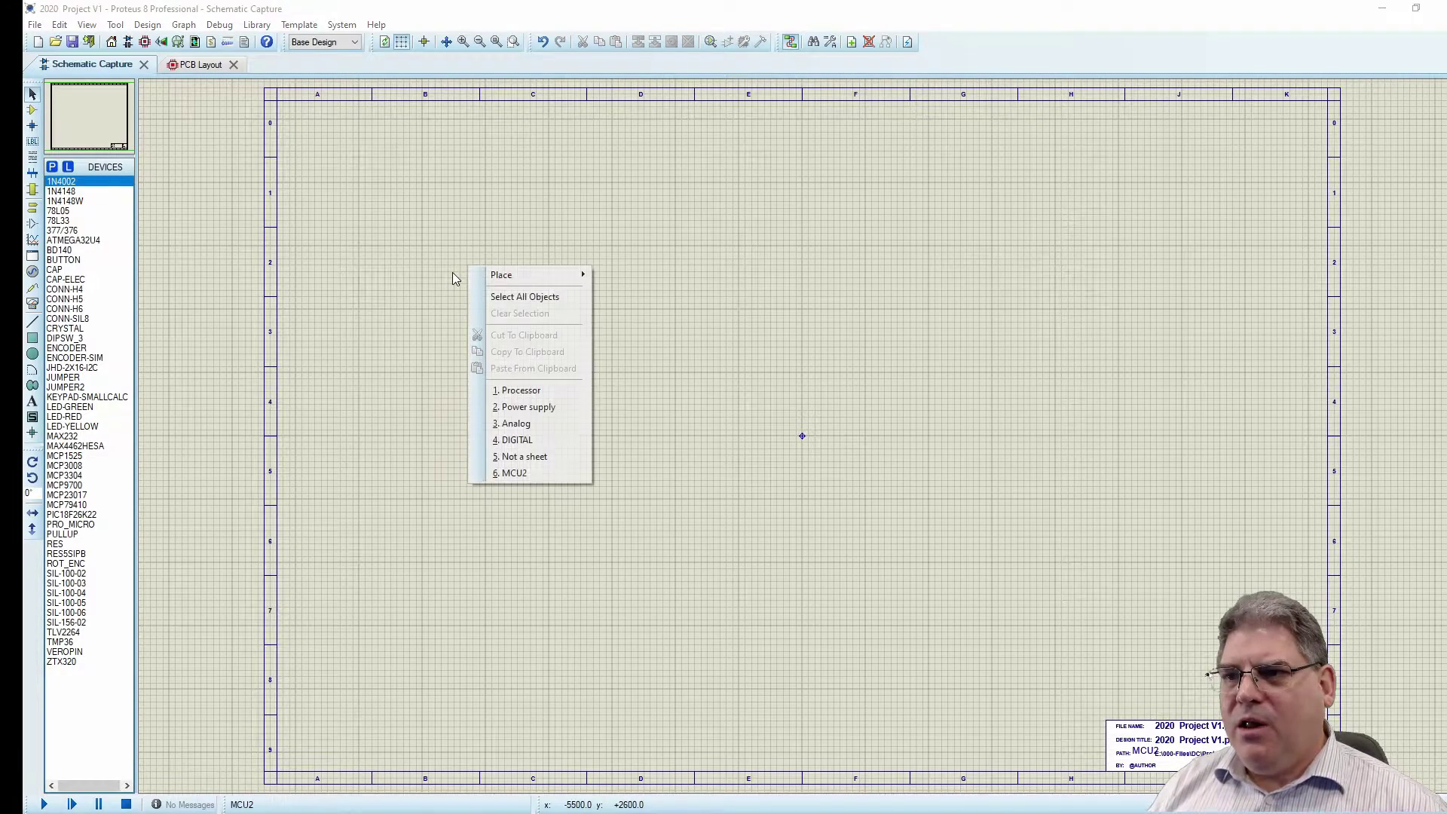
pyautogui.click(540, 413)
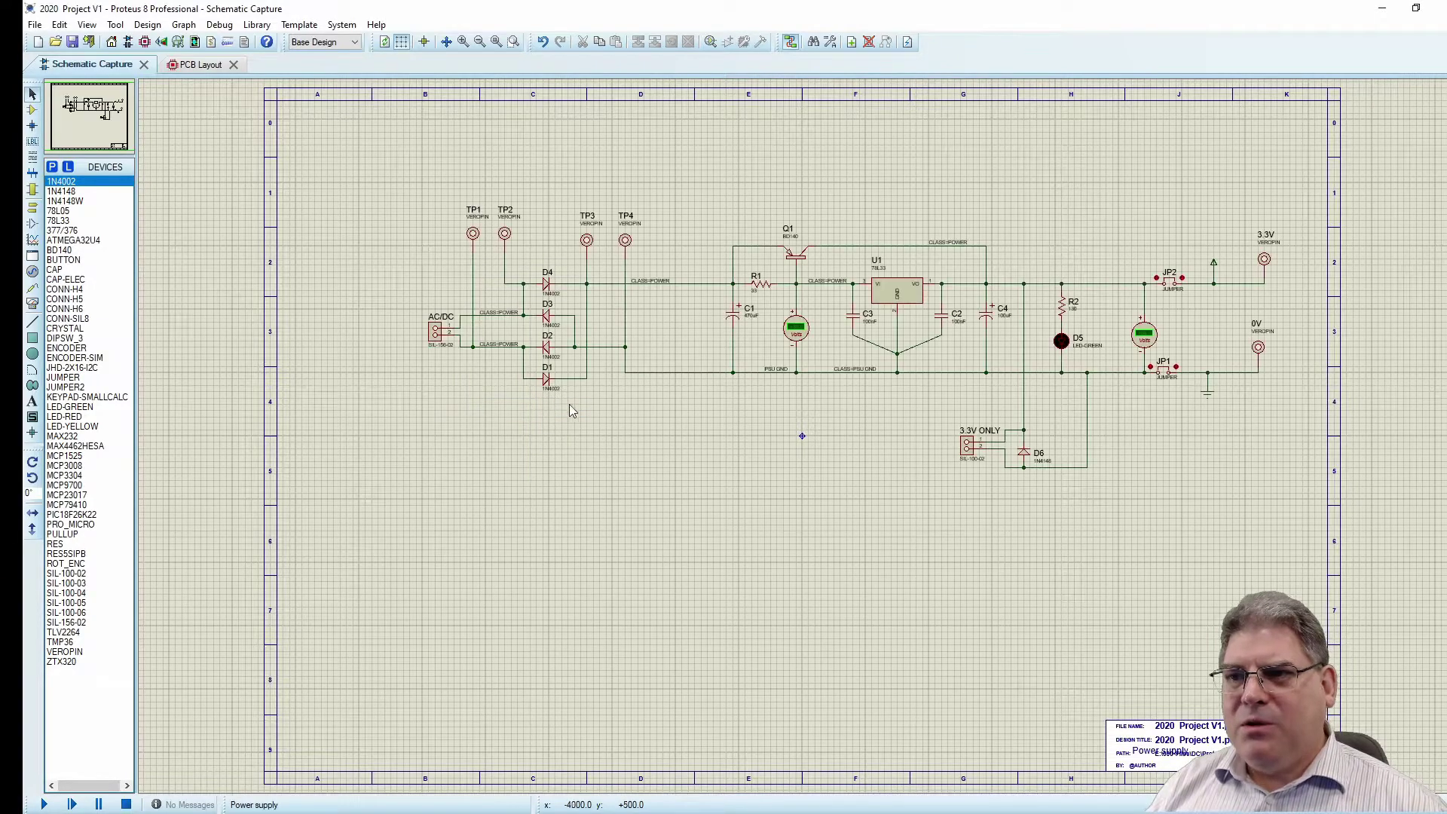
pyautogui.rightClick(534, 463)
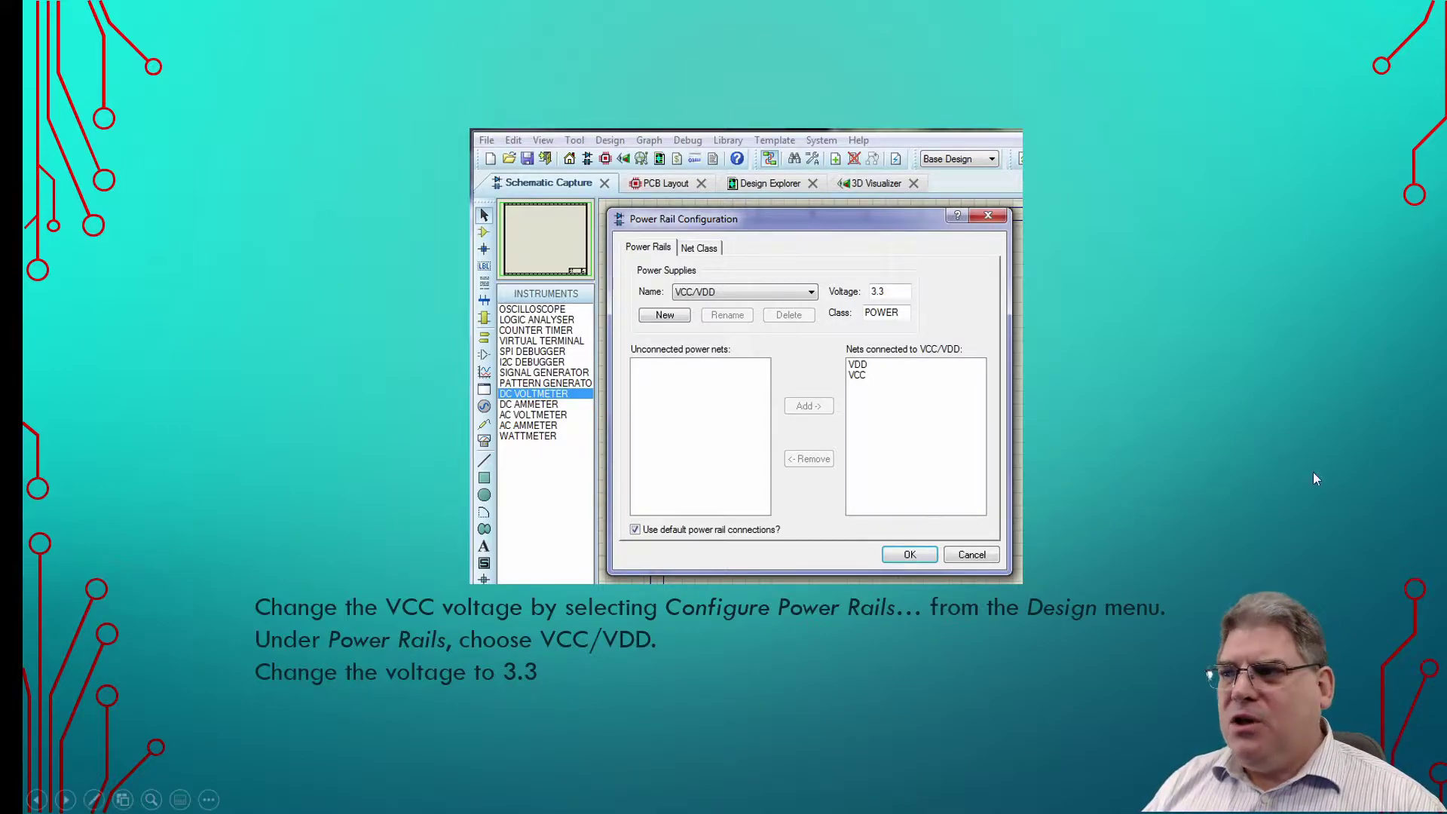
# - Switch to Proteus and set the voltage of the VCC/VDD power rail to 3.3
pyautogui.hotkey('alt', 'Tab')
pyautogui.doubleClick(752, 104)
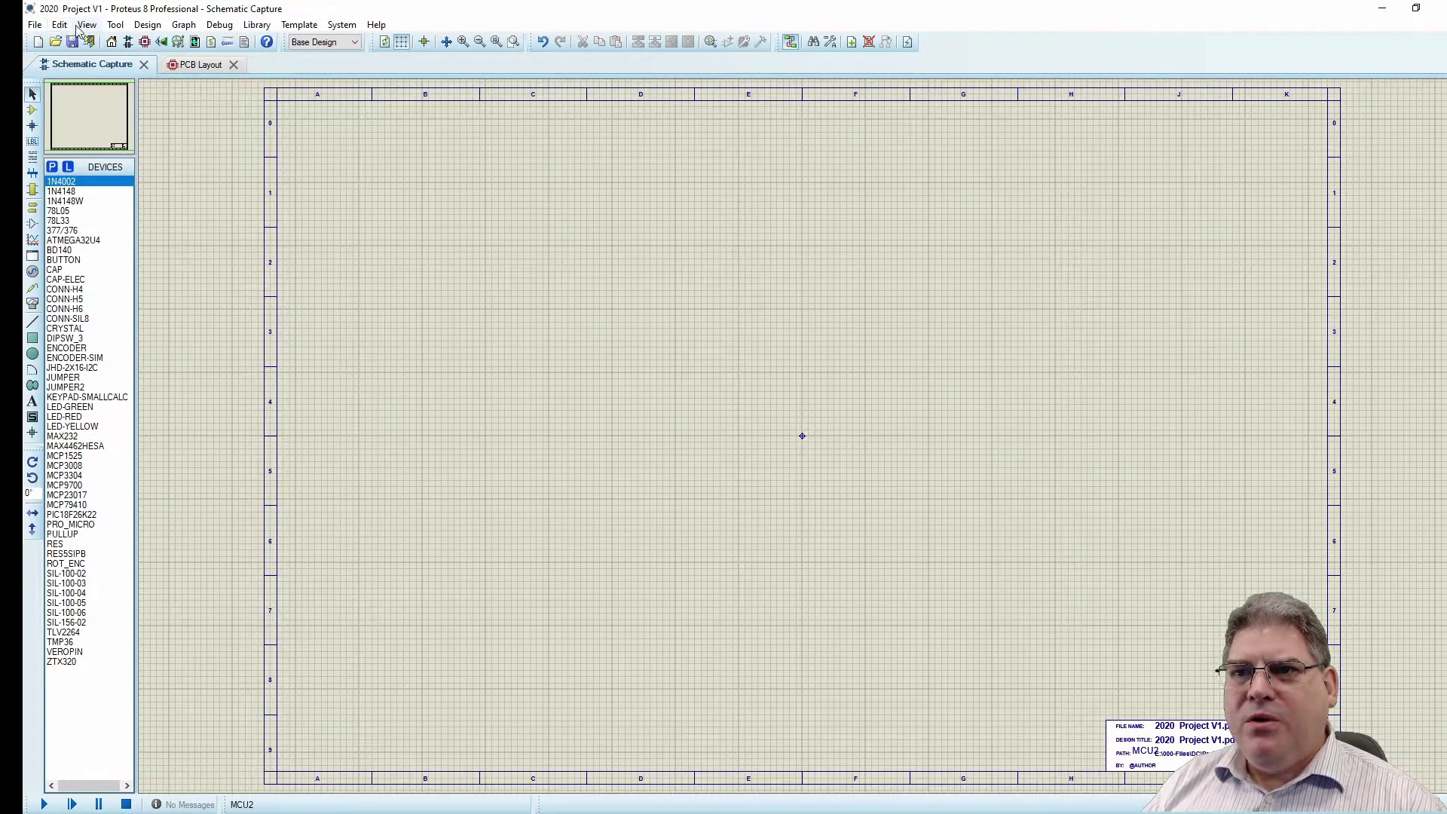
pyautogui.click(145, 25)
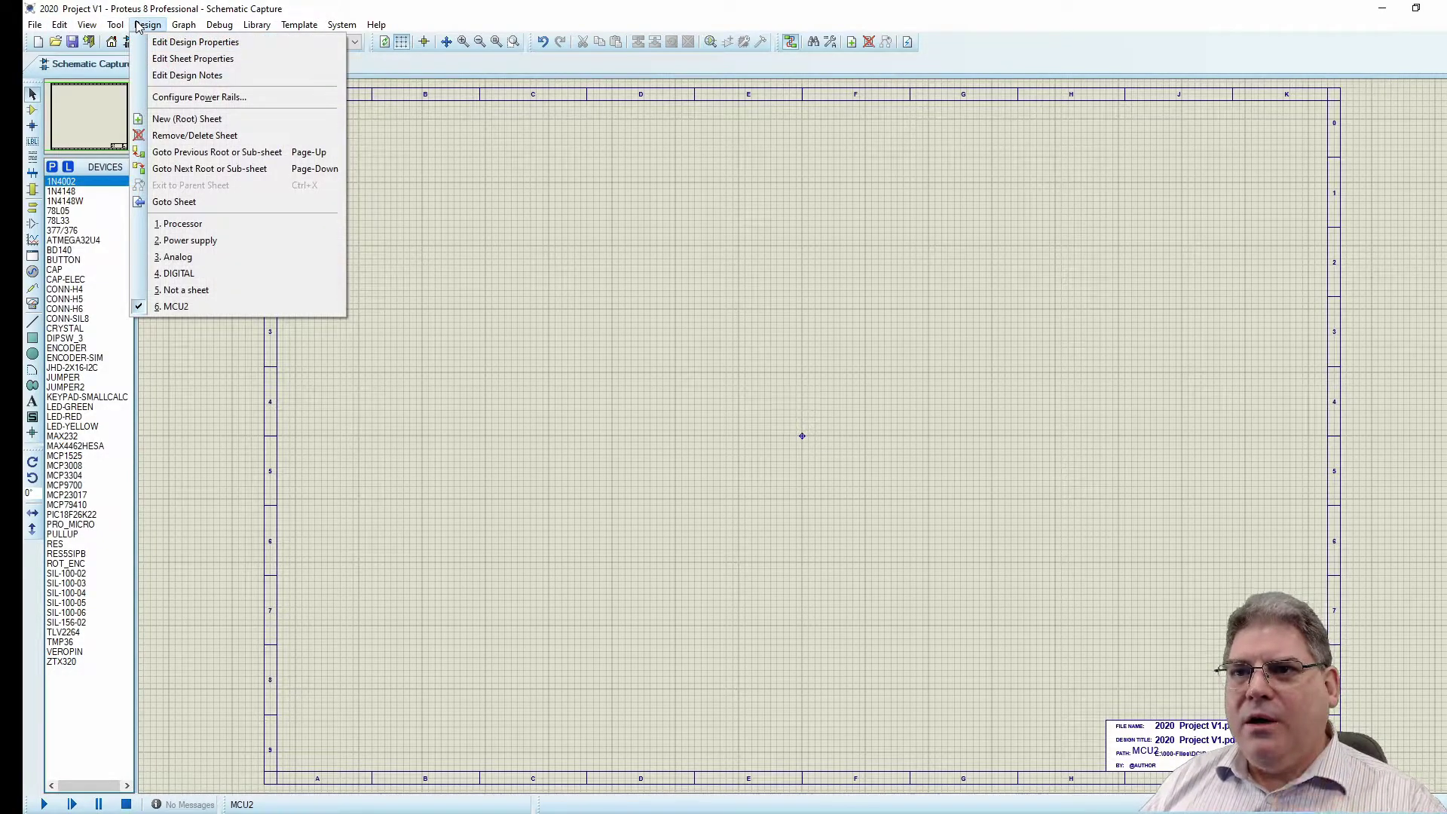
pyautogui.click(166, 98)
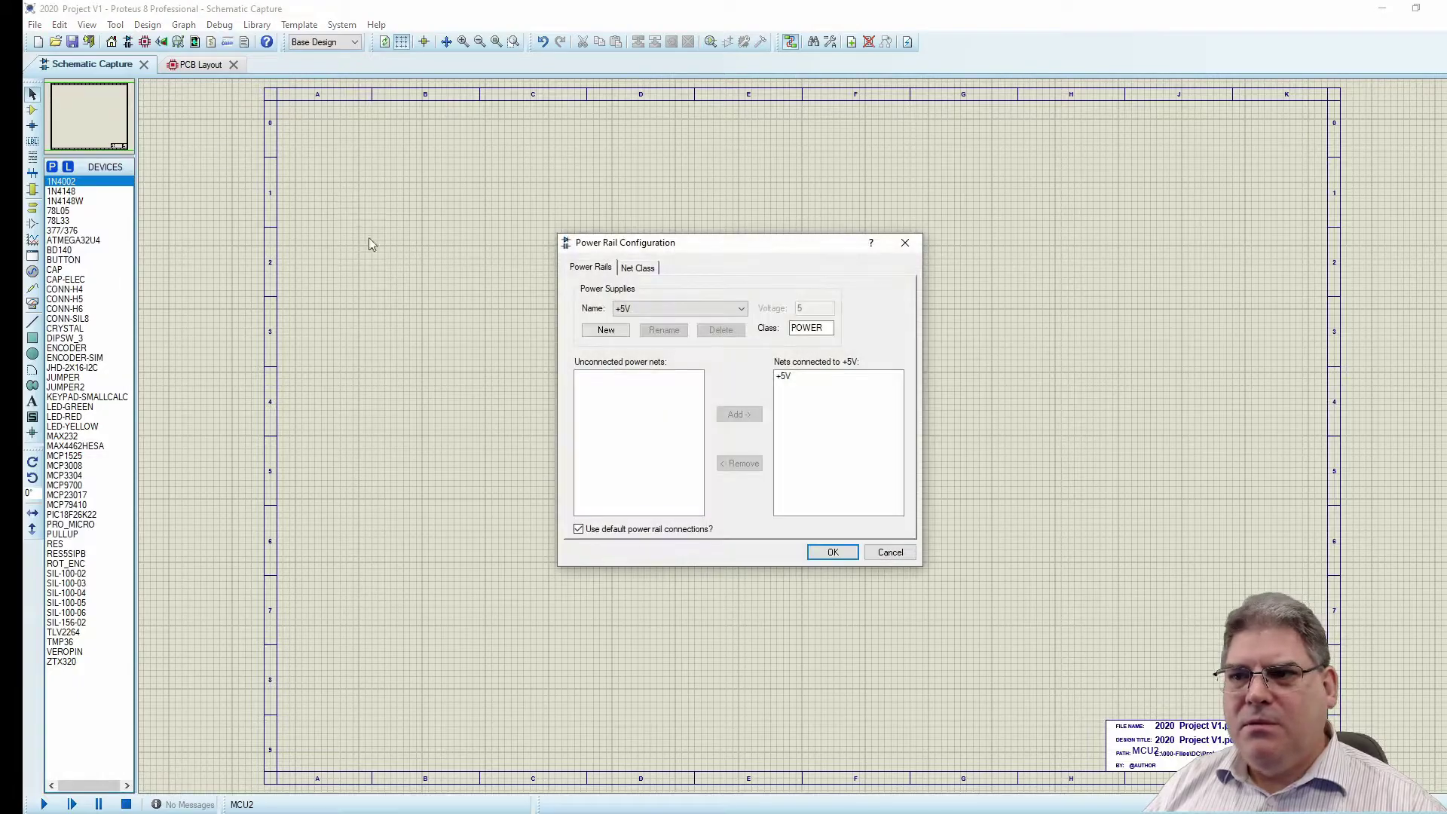
pyautogui.moveTo(716, 254); pyautogui.dragTo(379, 195)
pyautogui.click(301, 249)
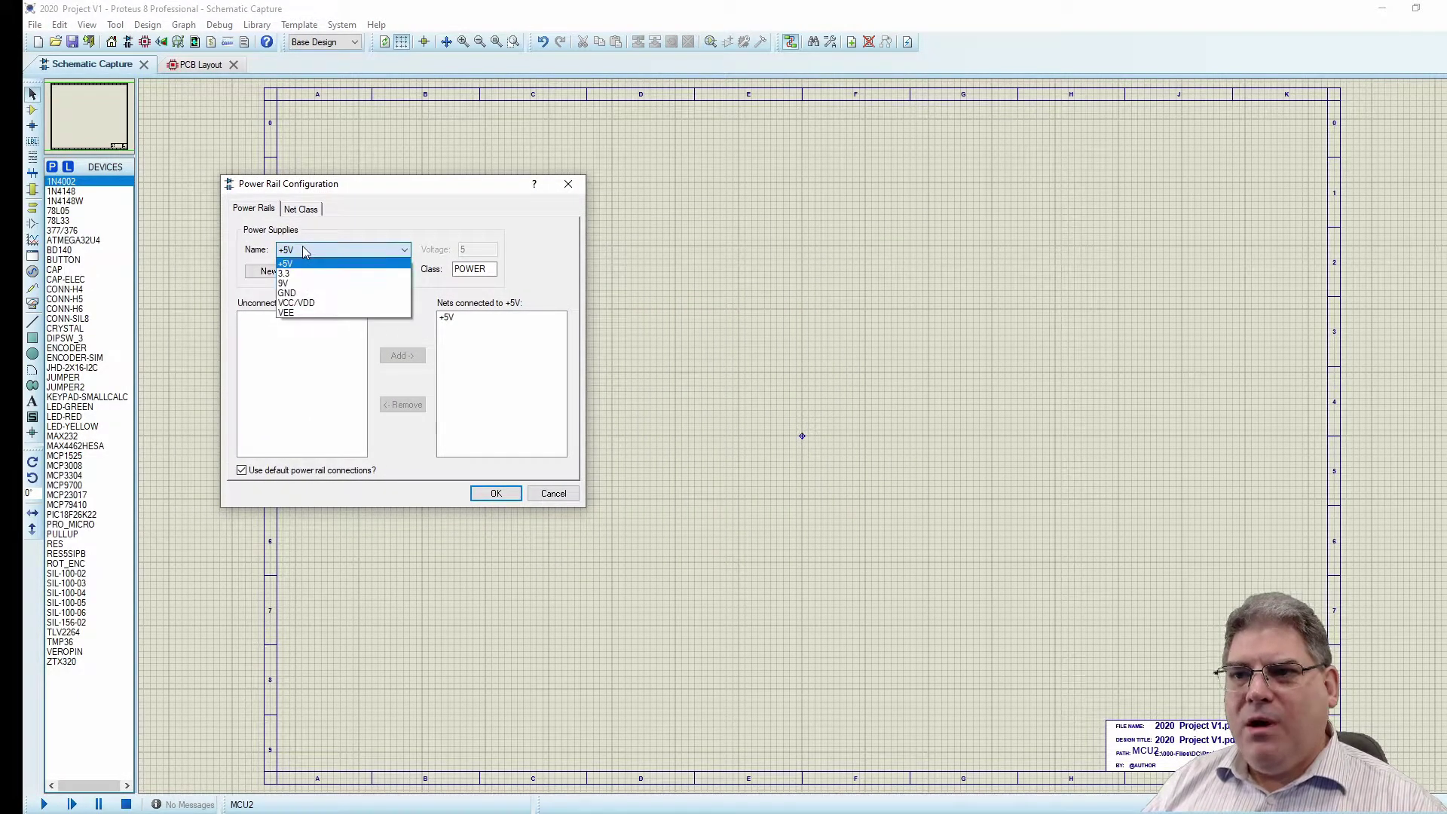
pyautogui.click(302, 248)
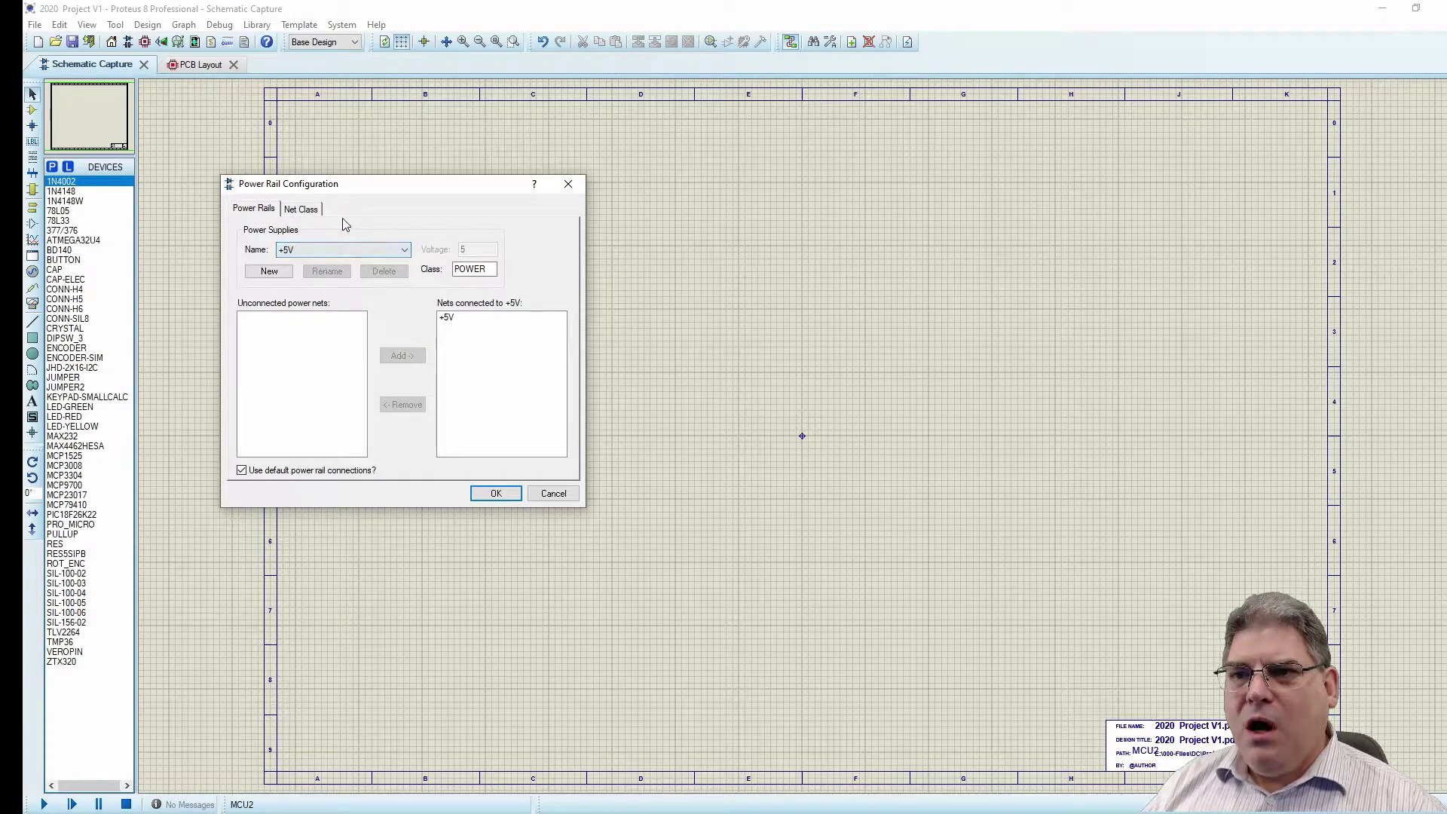
pyautogui.click(265, 209)
pyautogui.click(313, 249)
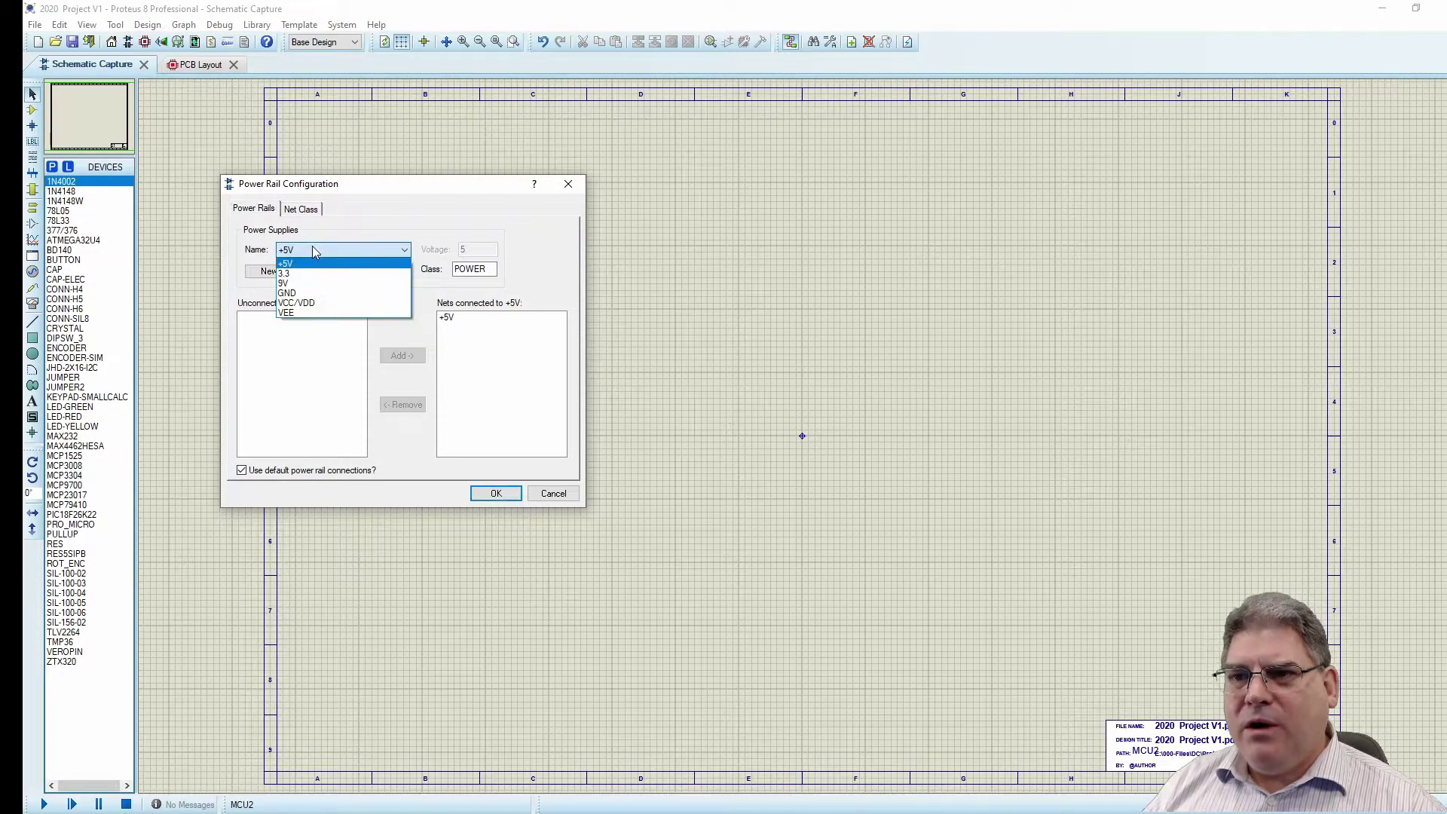
pyautogui.click(326, 302)
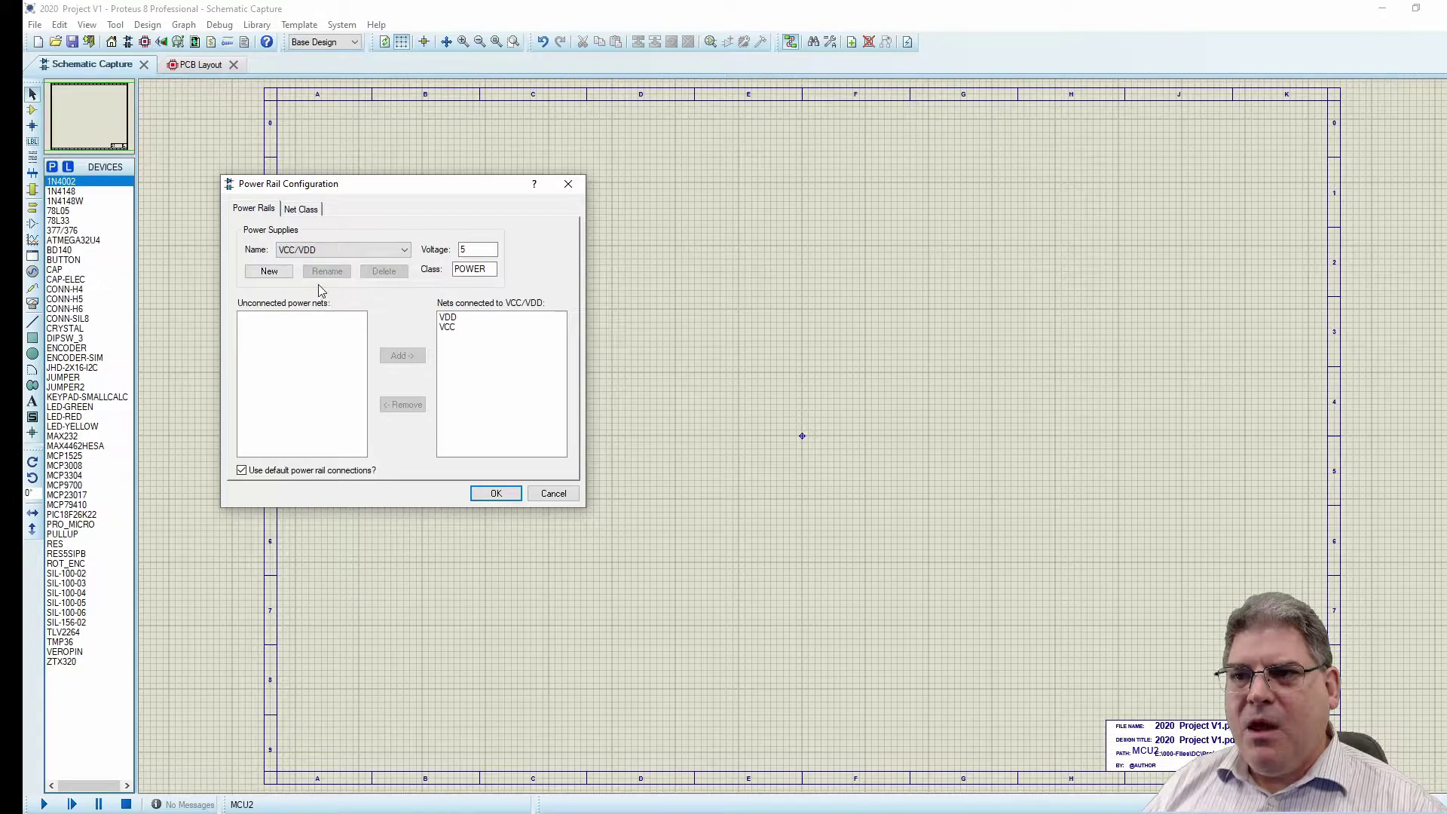
pyautogui.doubleClick(475, 249)
pyautogui.write('3.3')
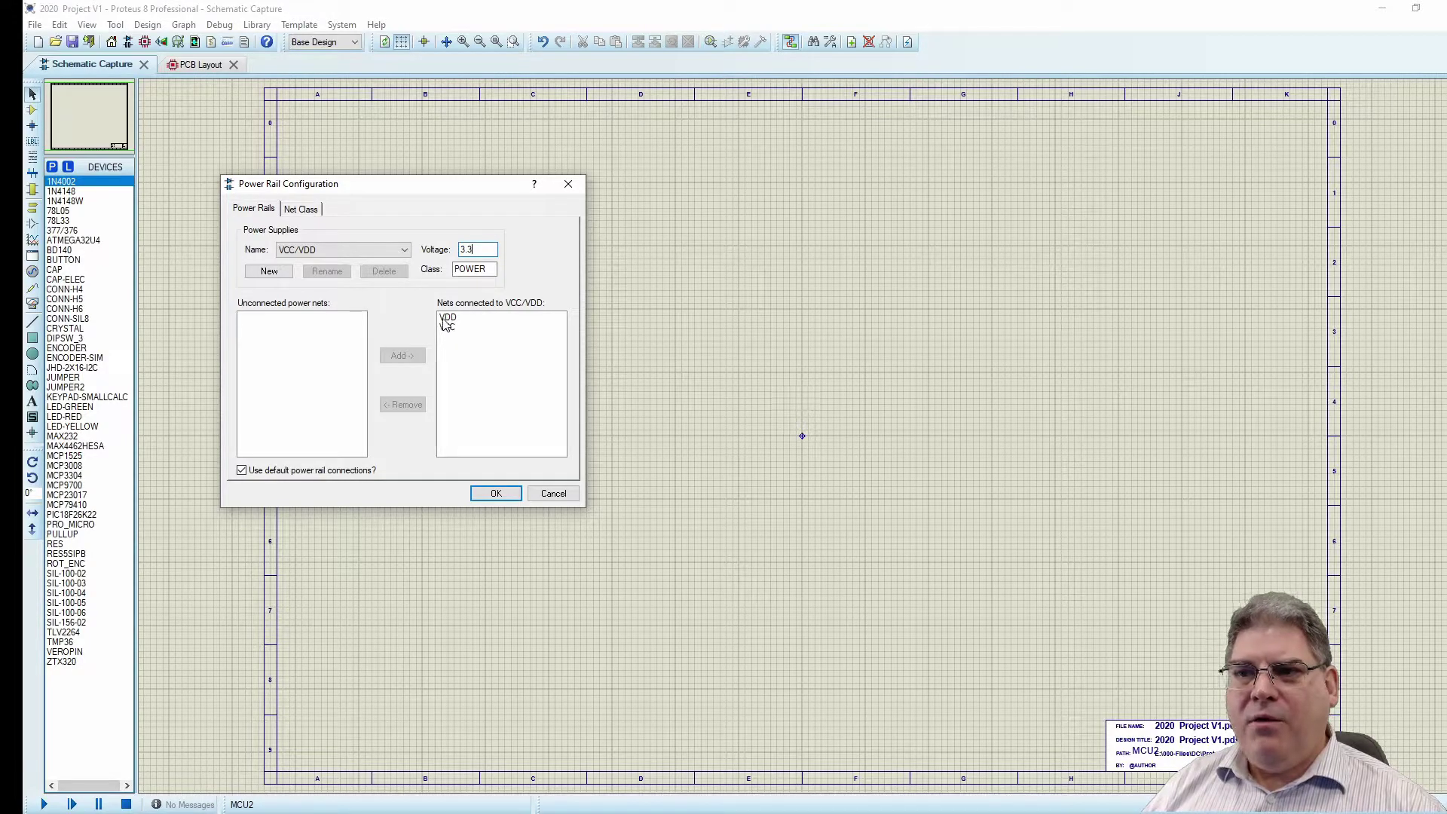
pyautogui.click(496, 493)
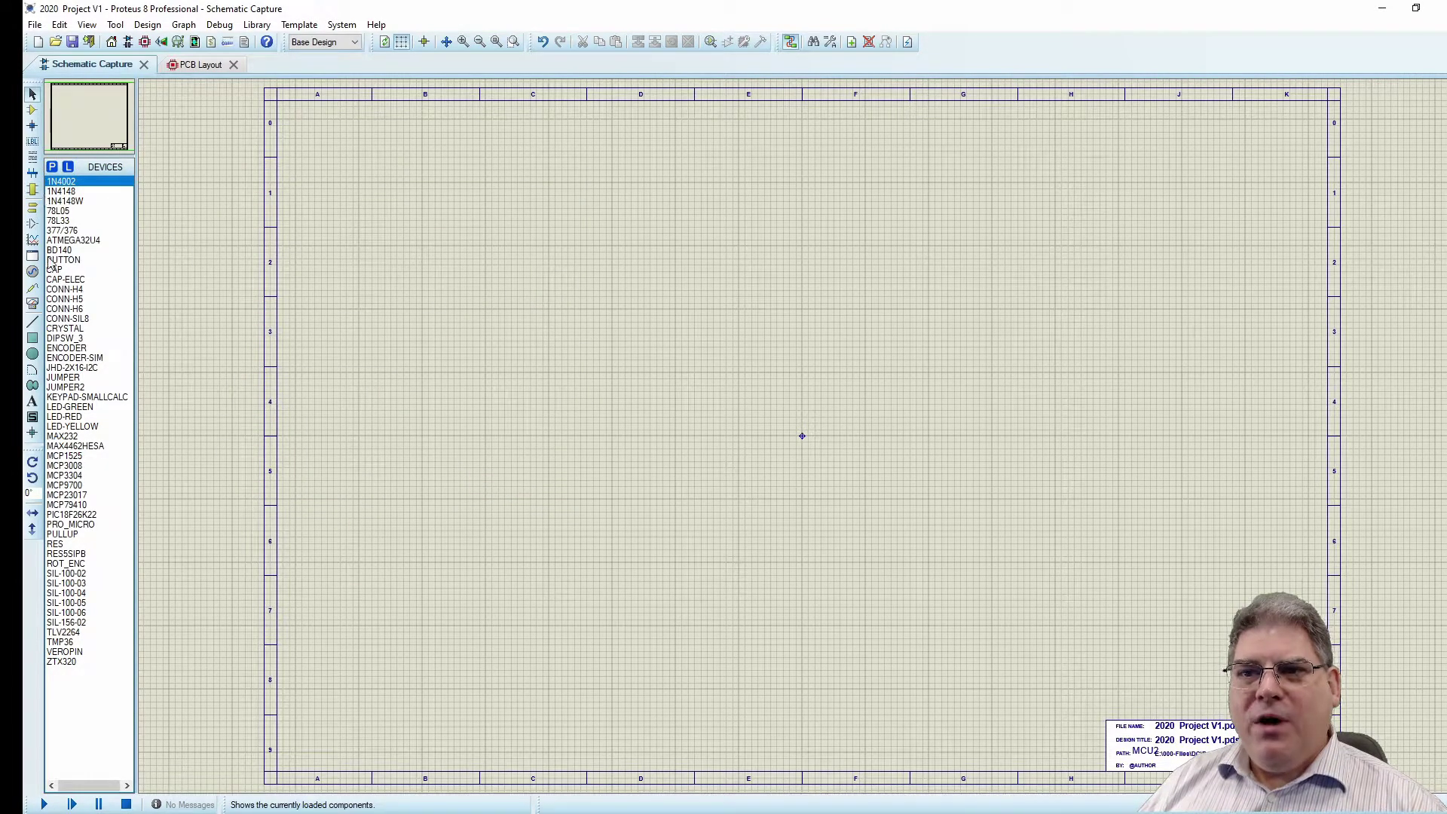
# - Place a power terminal in the upper-left area of the MCU2 sheet and a ground terminal below it
pyautogui.click(34, 208)
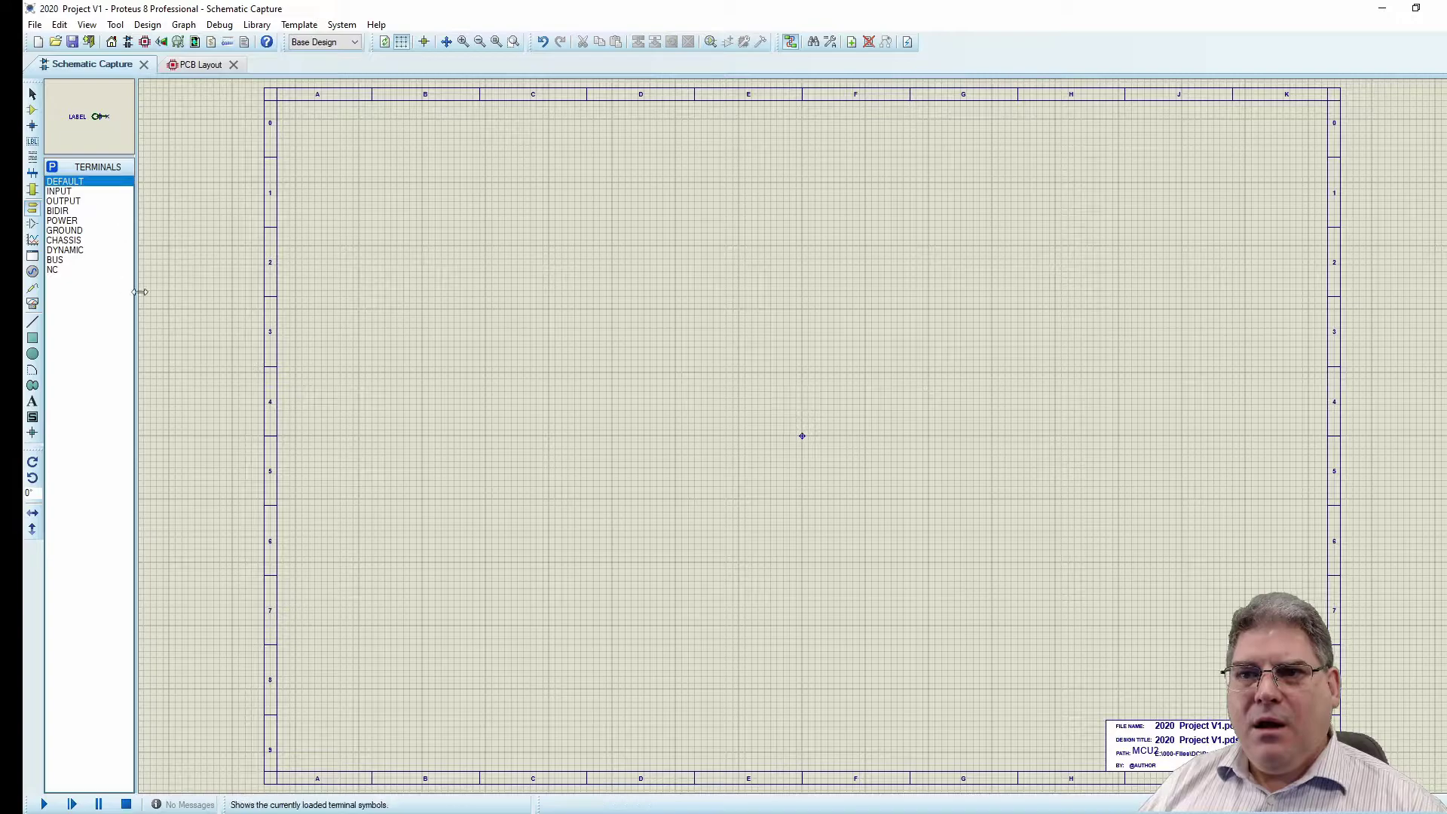
pyautogui.click(75, 221)
pyautogui.click(498, 238)
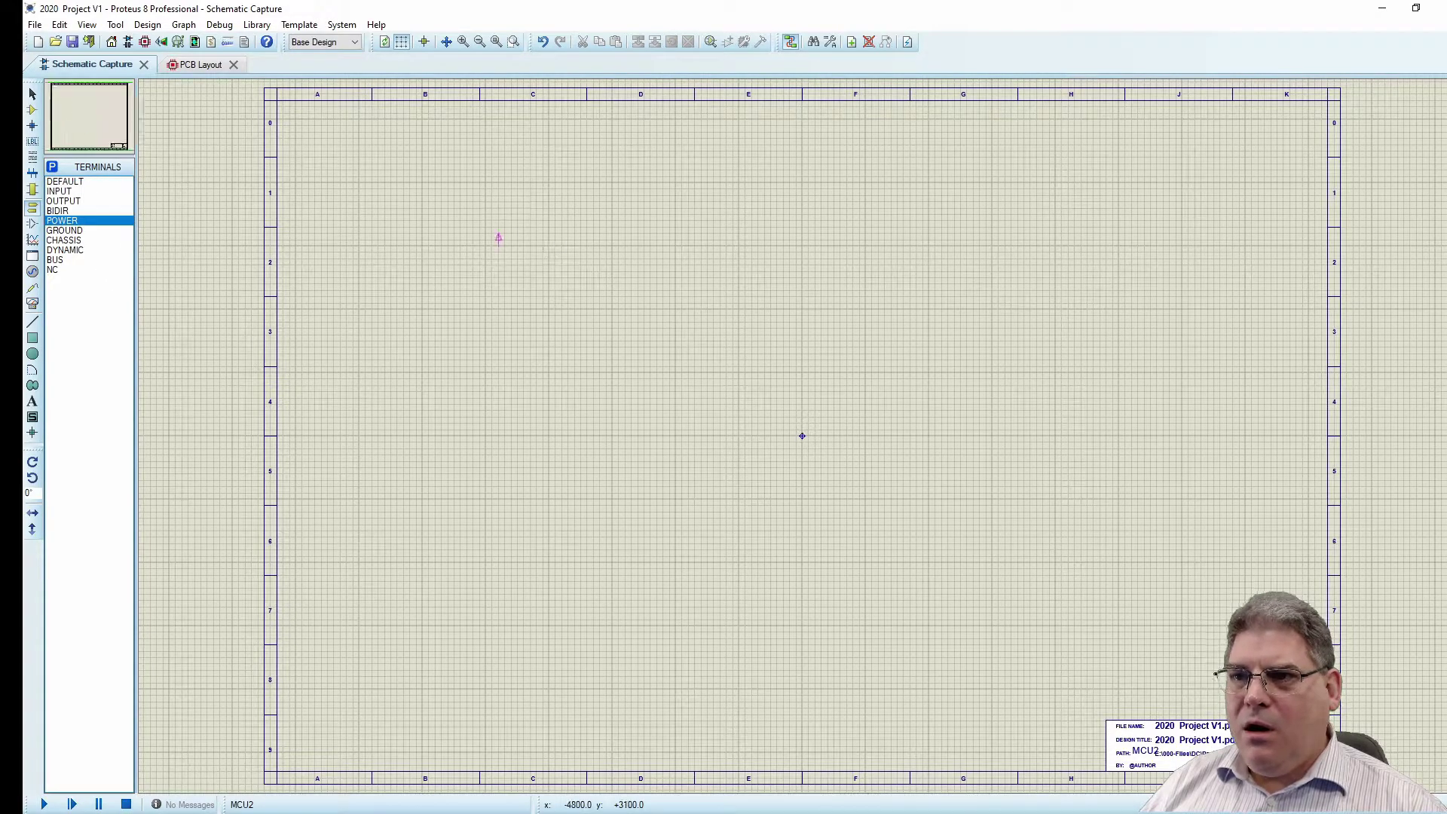
pyautogui.click(70, 230)
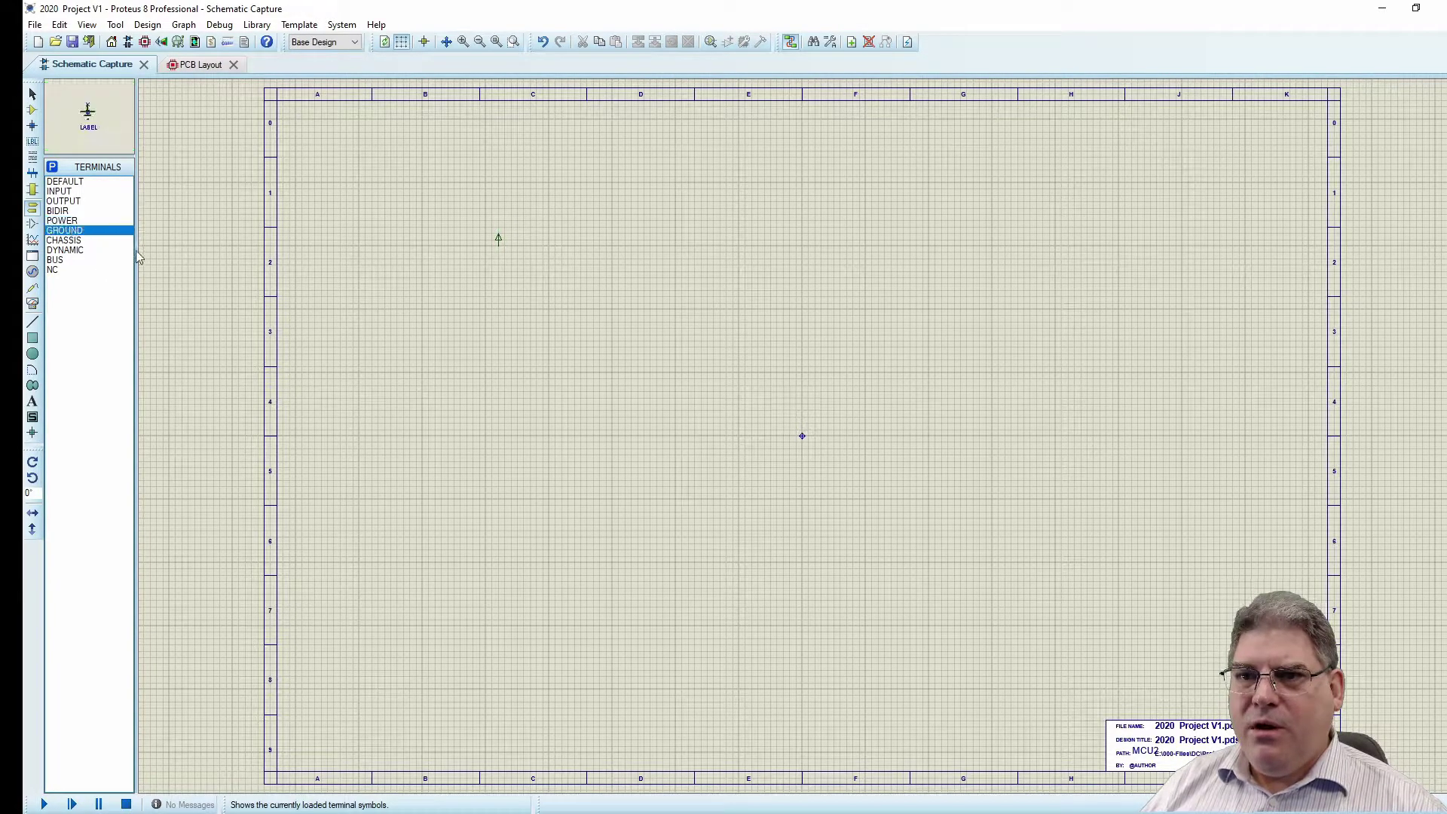
pyautogui.click(492, 309)
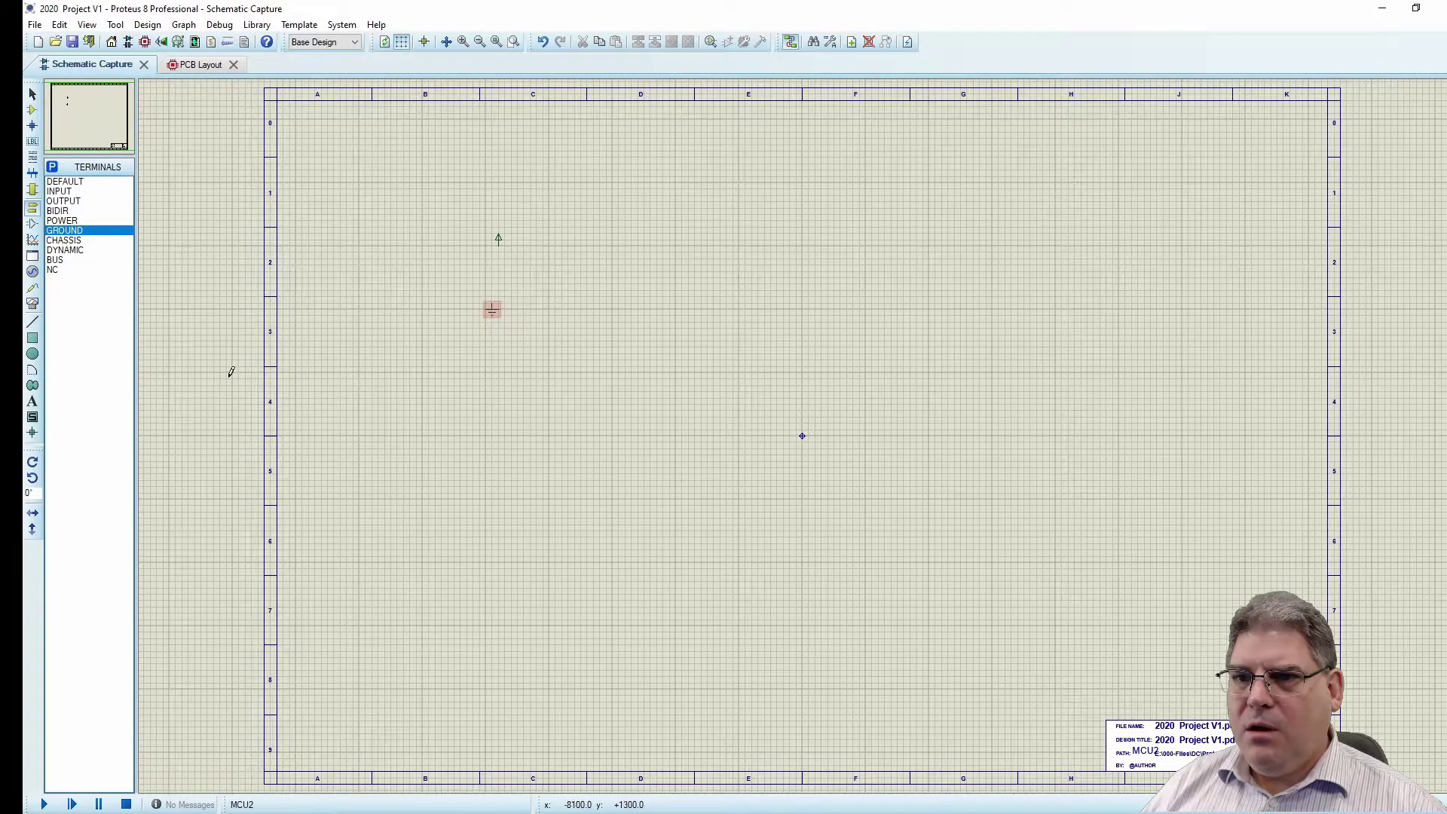
# - Connect a DC voltmeter between the power and ground terminals and run the simulation
pyautogui.click(32, 304)
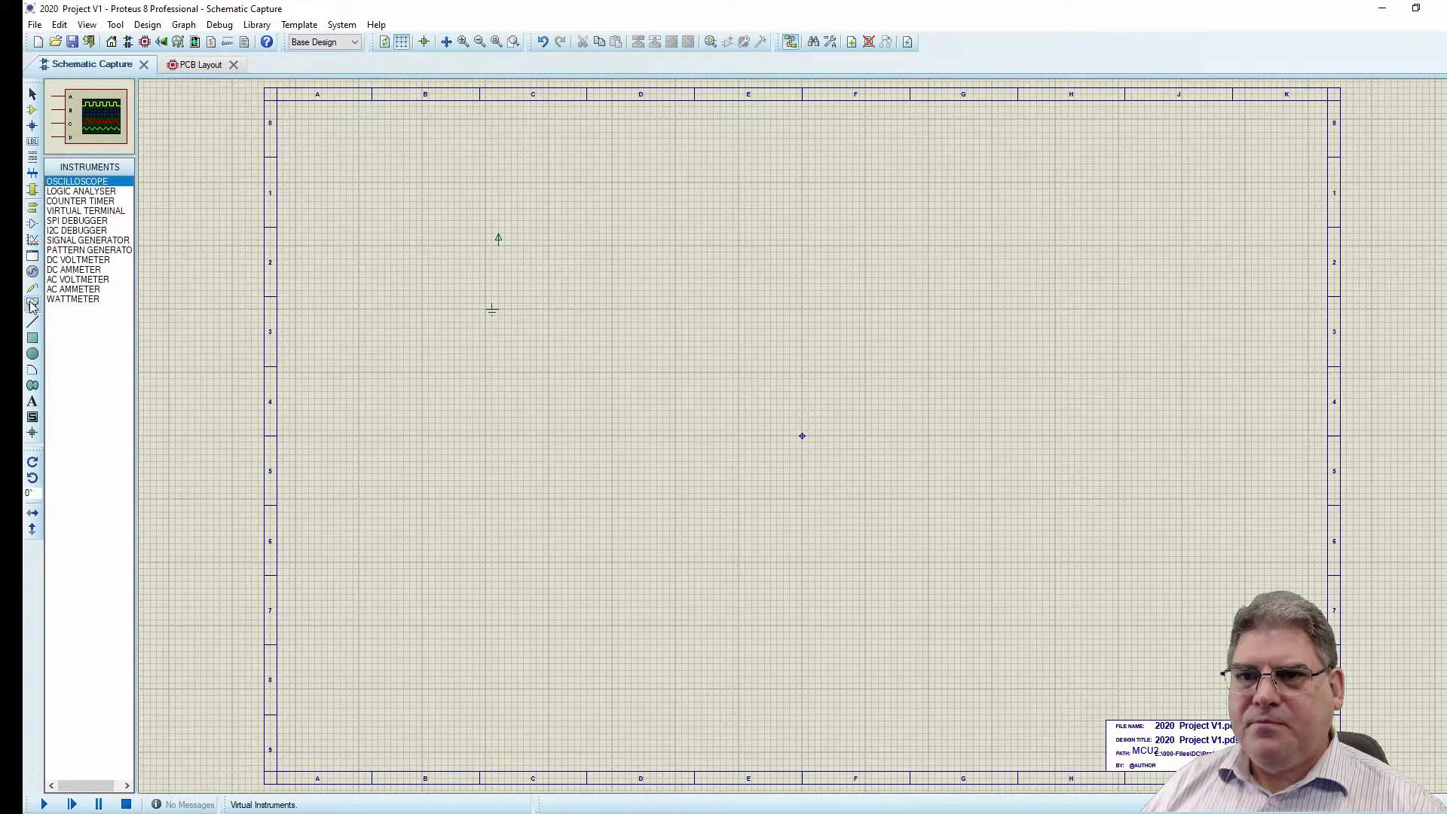
pyautogui.click(89, 260)
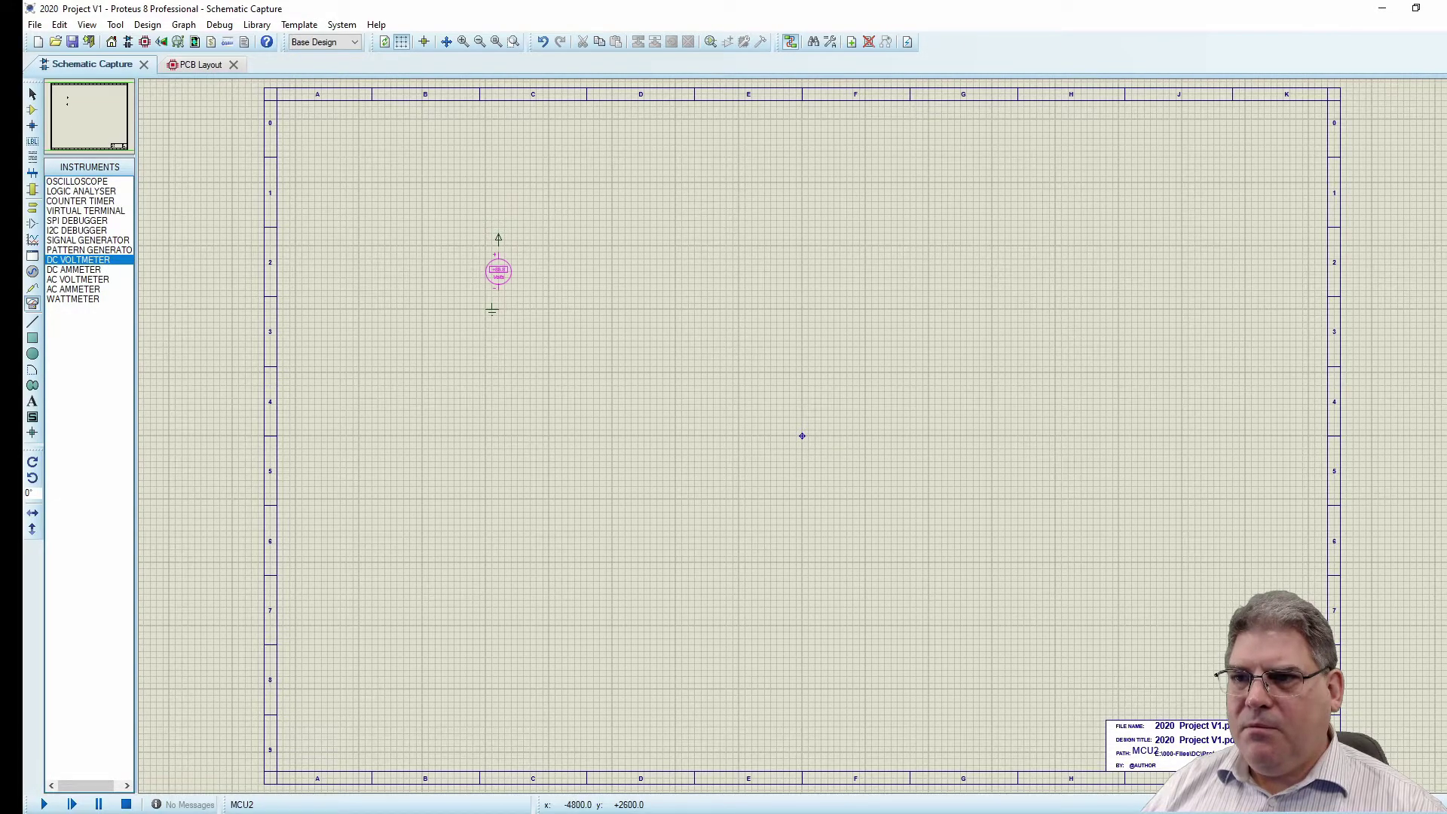
pyautogui.click(497, 271)
pyautogui.scroll(2, 497, 271)
pyautogui.click(489, 450)
pyautogui.click(44, 804)
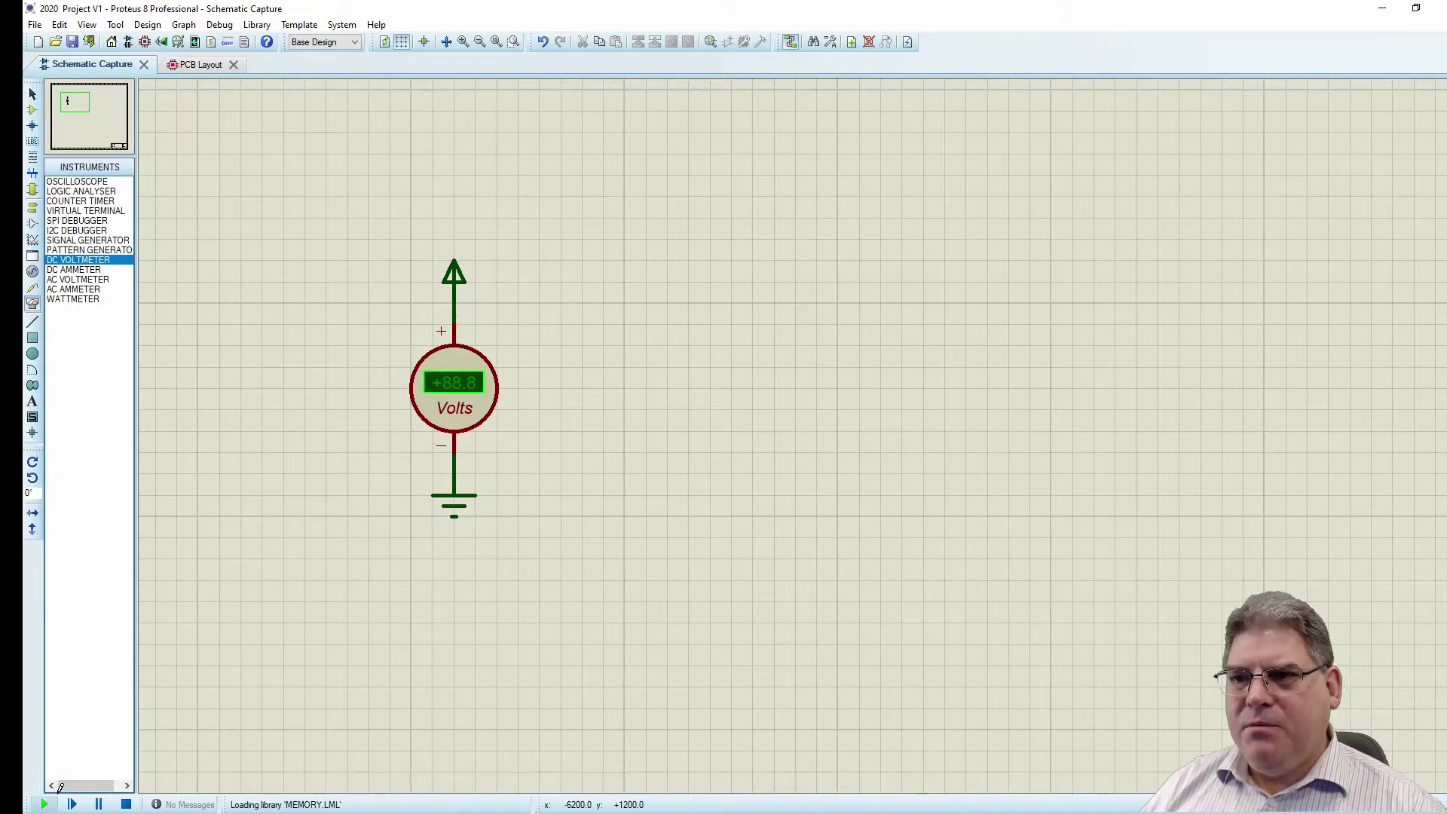
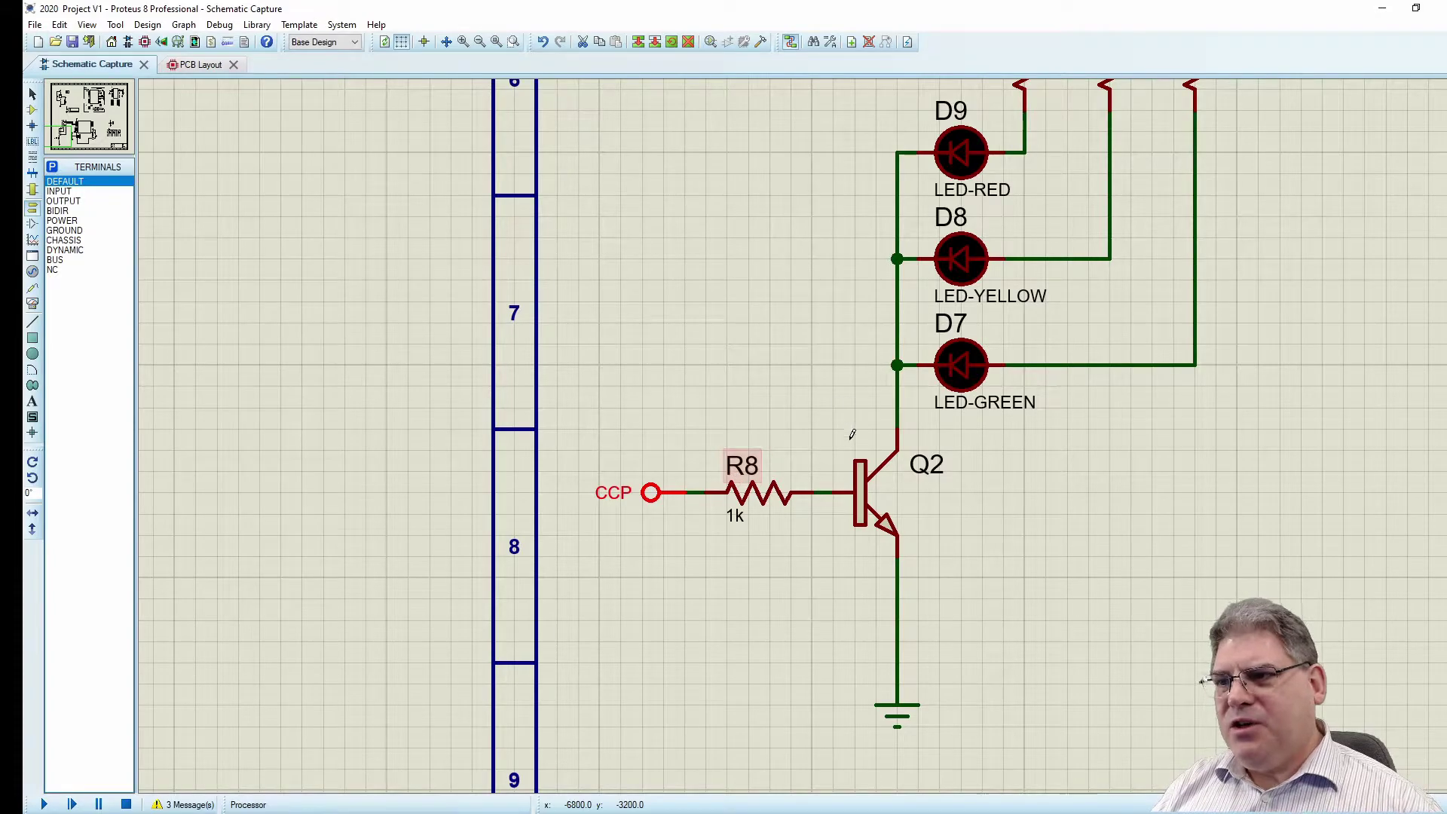
# - Examine the LED circuit and the terminals on the PIC18F26K22 in the Processor sheet, especially CCP on pin 12 (RC1/CCP2)
pyautogui.moveTo(1214, 362); pyautogui.dragTo(527, 585)
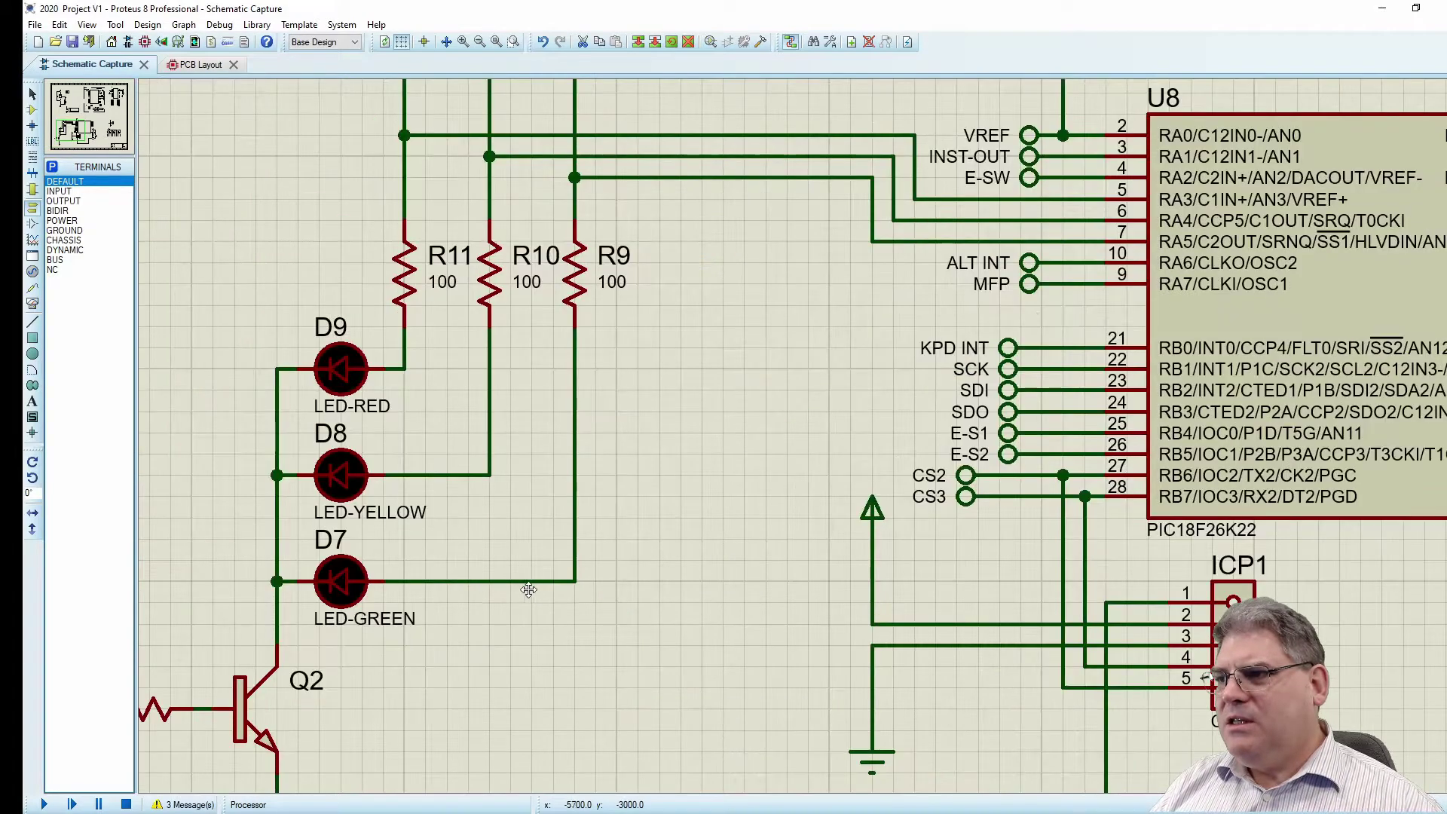
pyautogui.moveTo(932, 419); pyautogui.dragTo(161, 508)
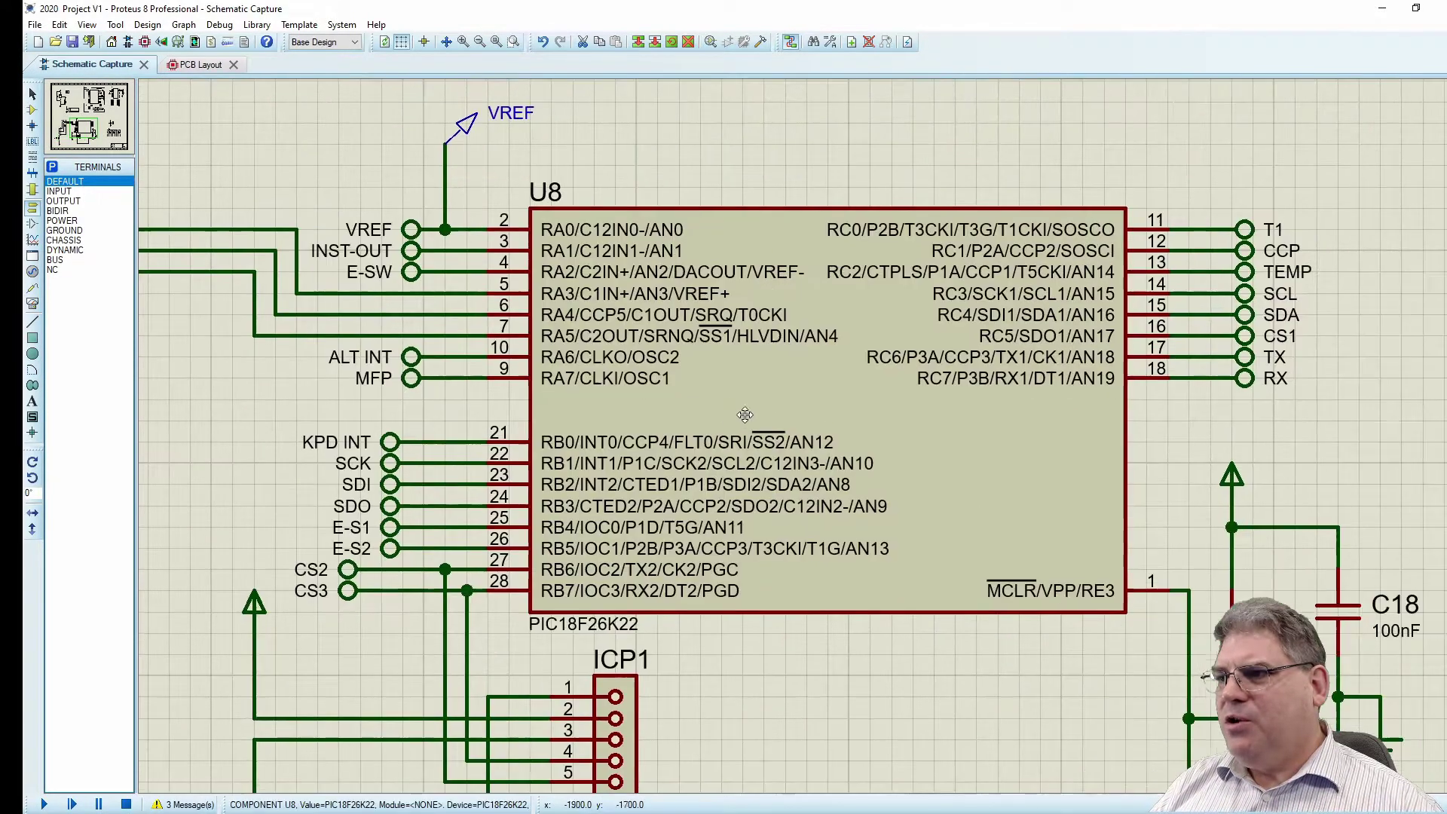
pyautogui.moveTo(744, 414); pyautogui.dragTo(764, 424)
pyautogui.scroll(3, 805, 430)
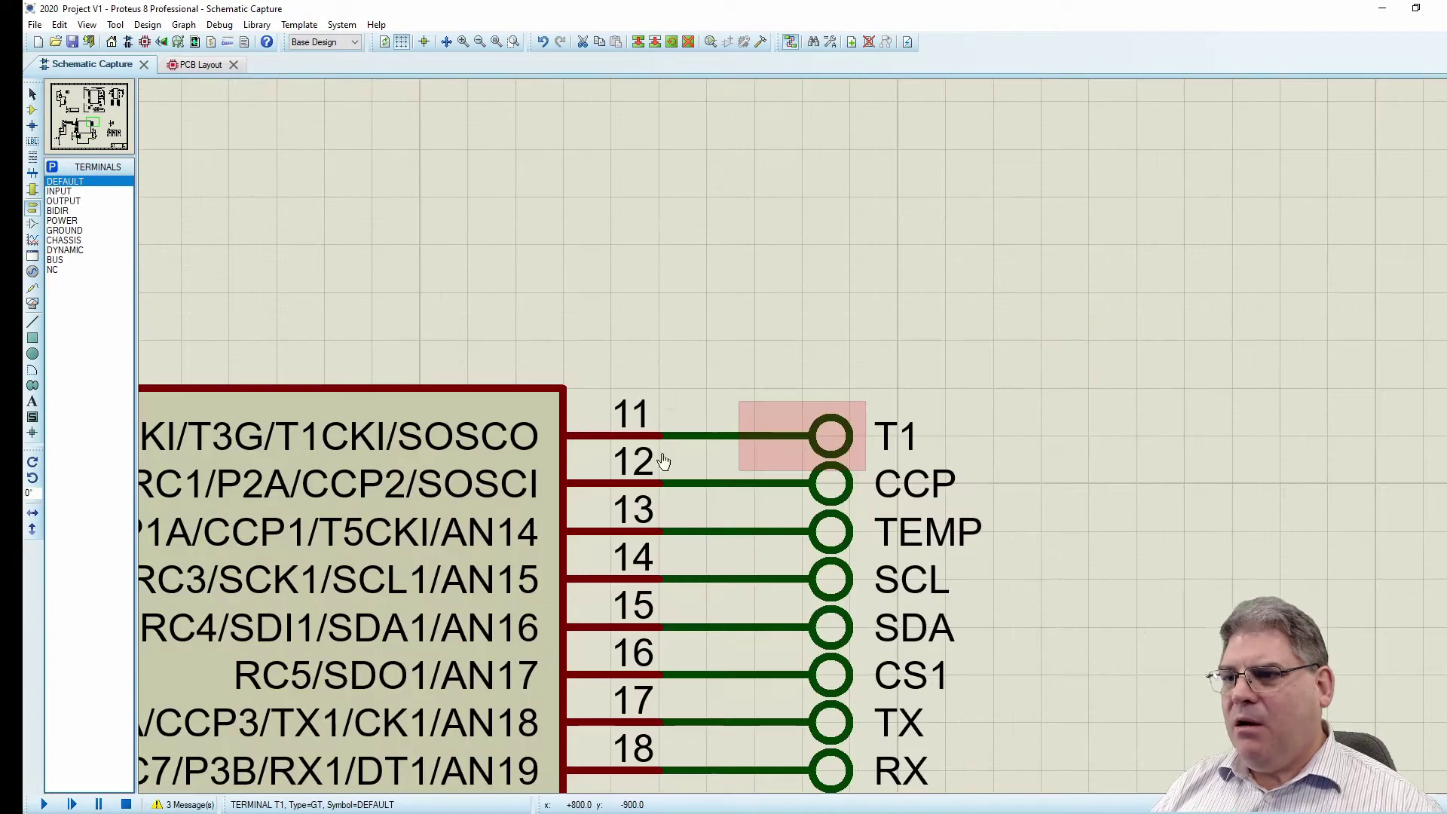
pyautogui.moveTo(584, 462); pyautogui.dragTo(1082, 400)
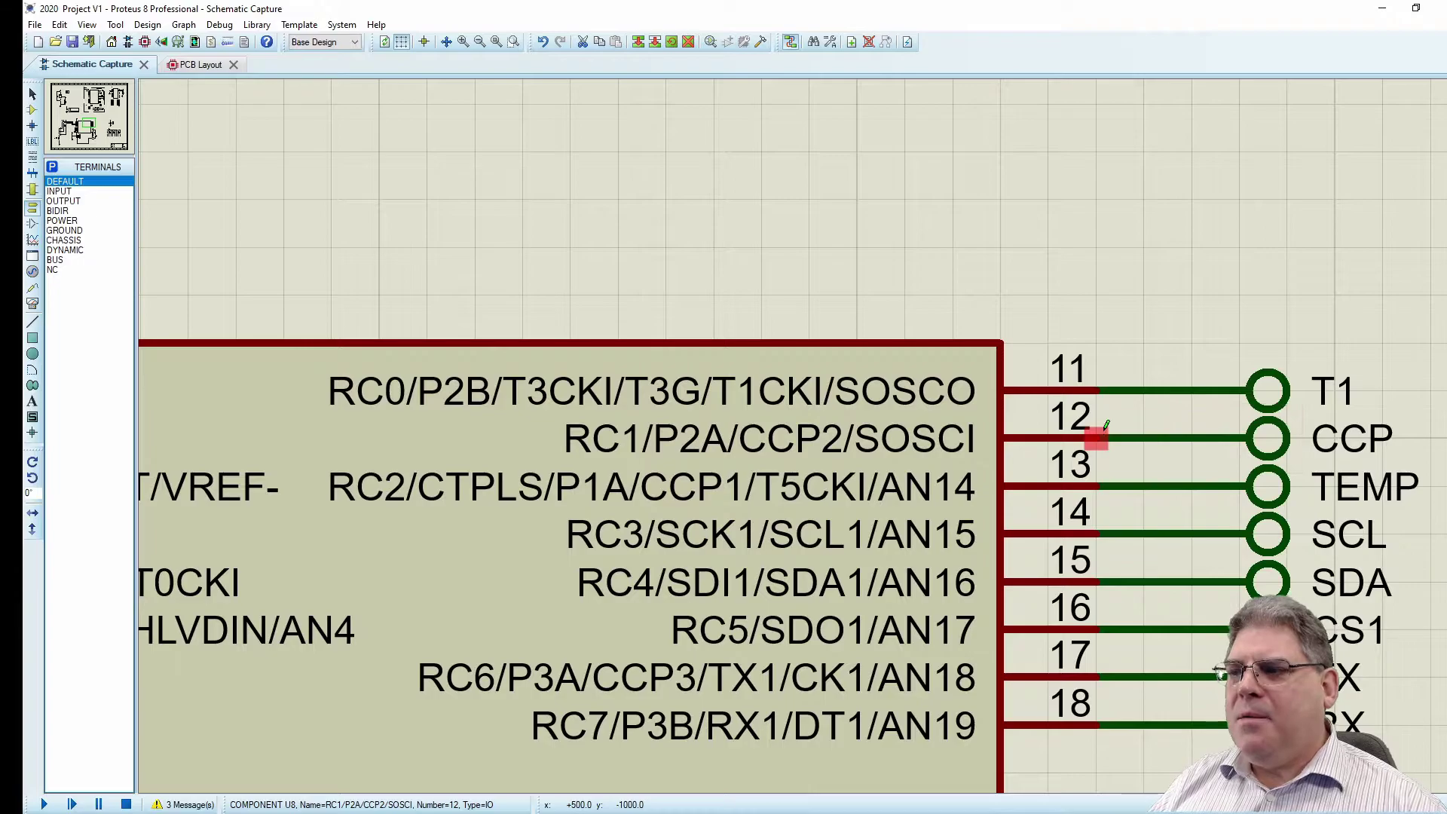
pyautogui.scroll(-2, 1104, 424)
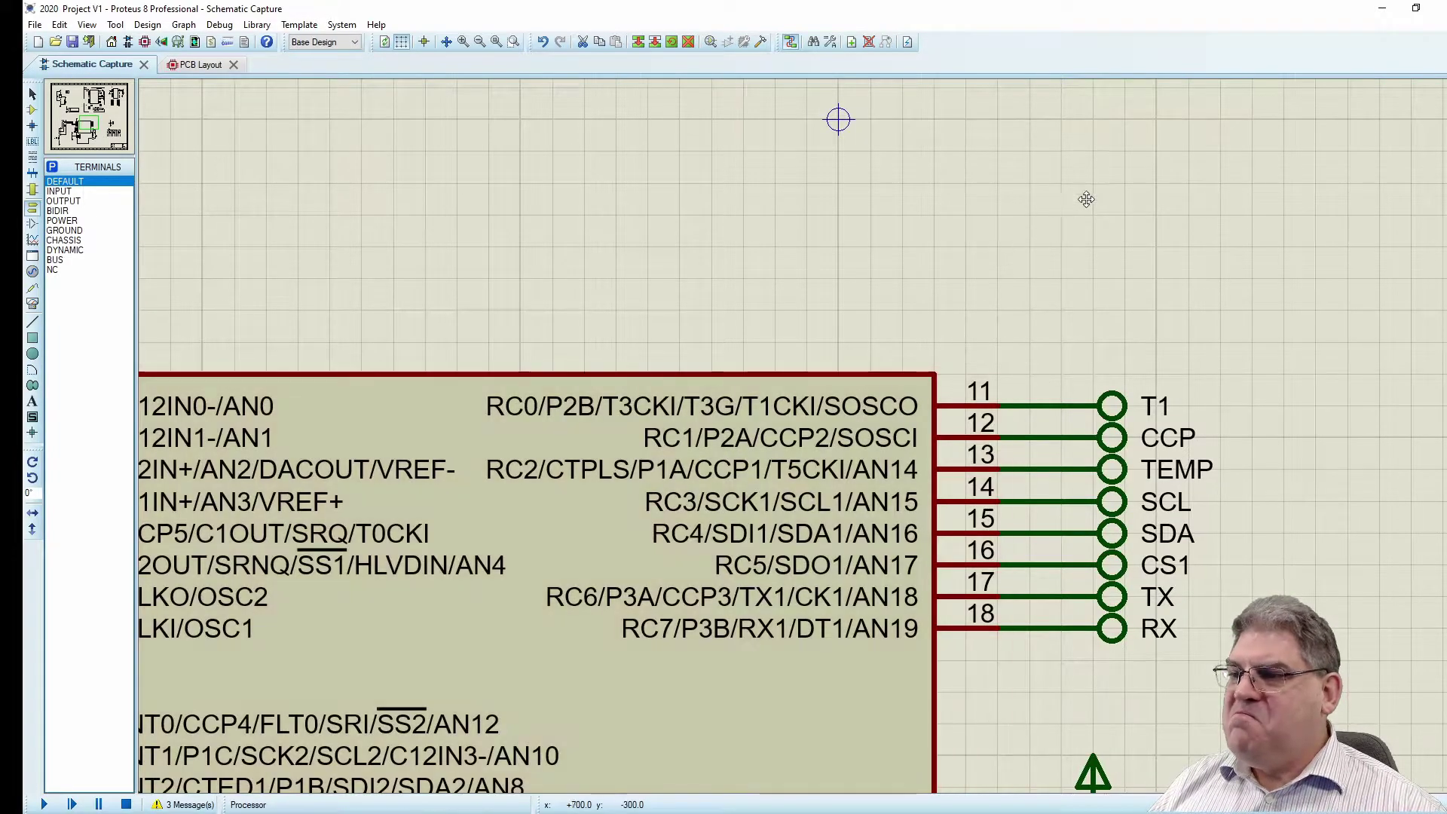
pyautogui.scroll(1, 1085, 197)
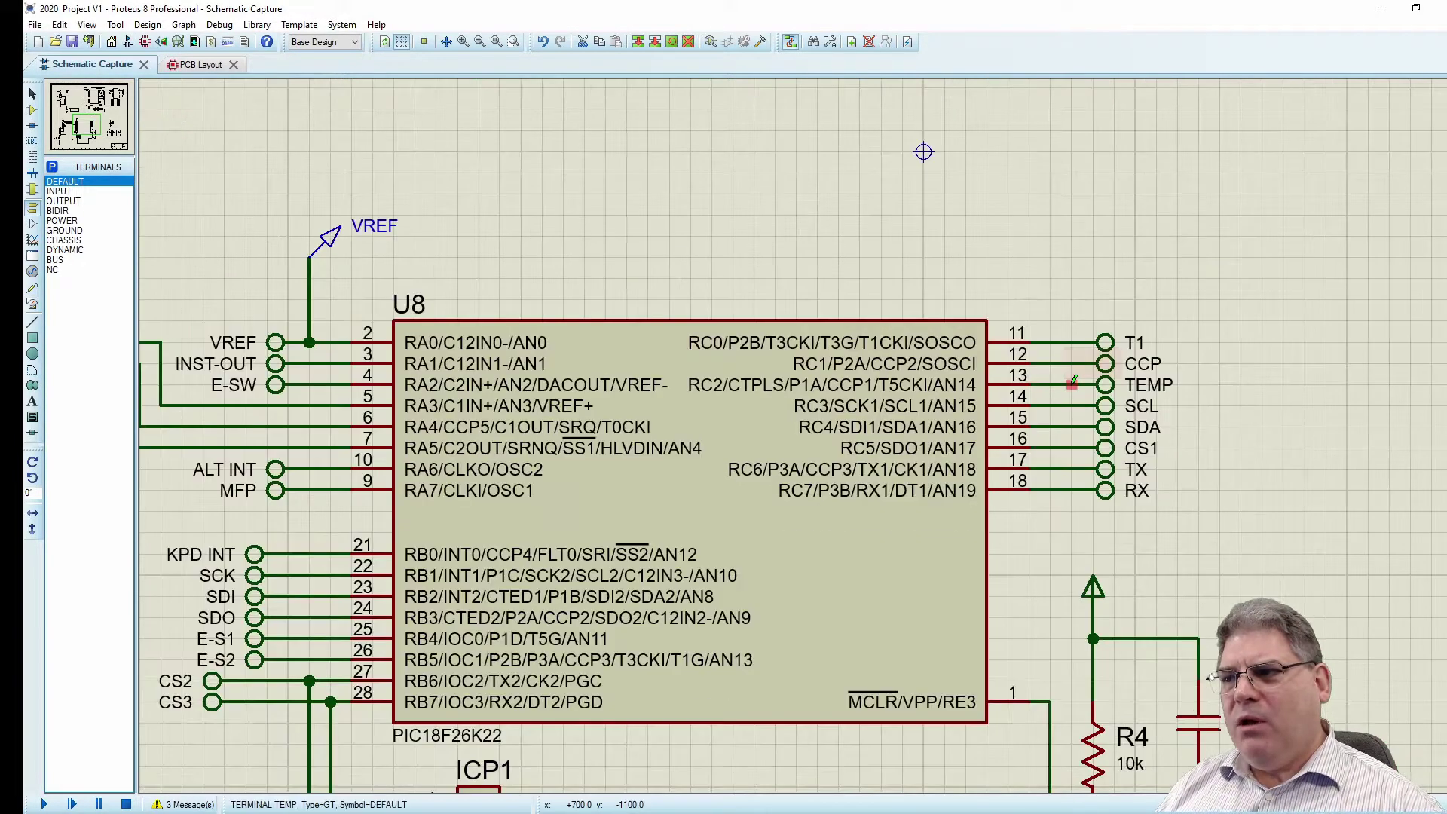
pyautogui.scroll(-1, 1296, 332)
pyautogui.moveTo(632, 467)
pyautogui.mouseDown()
pyautogui.moveTo(676, 455)
pyautogui.moveTo(889, 584)
pyautogui.mouseUp()
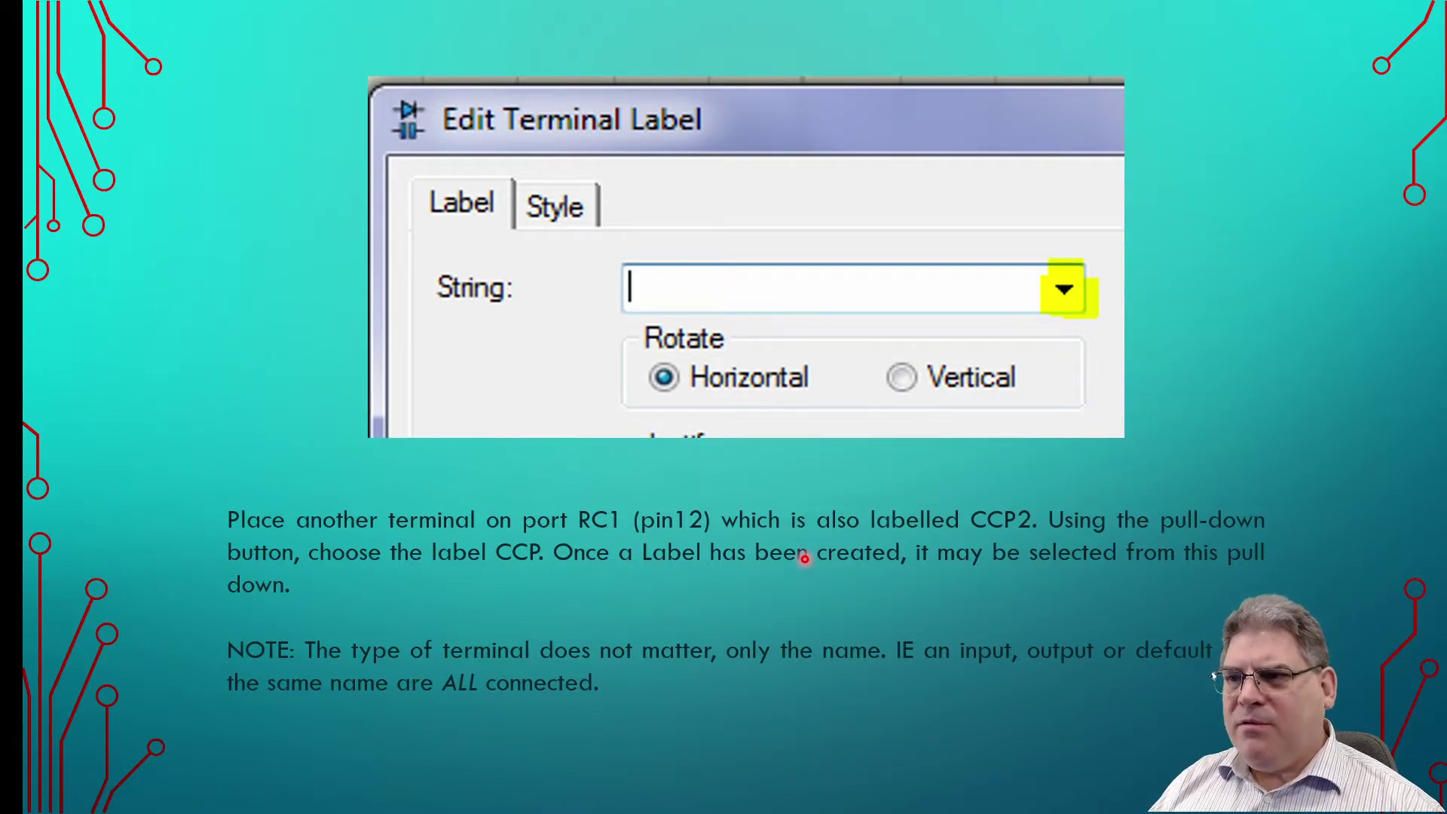
# - Switch to Proteus and examine the Program File setting in the component properties of the PIC18F26K22
pyautogui.hotkey('alt', 'Tab')
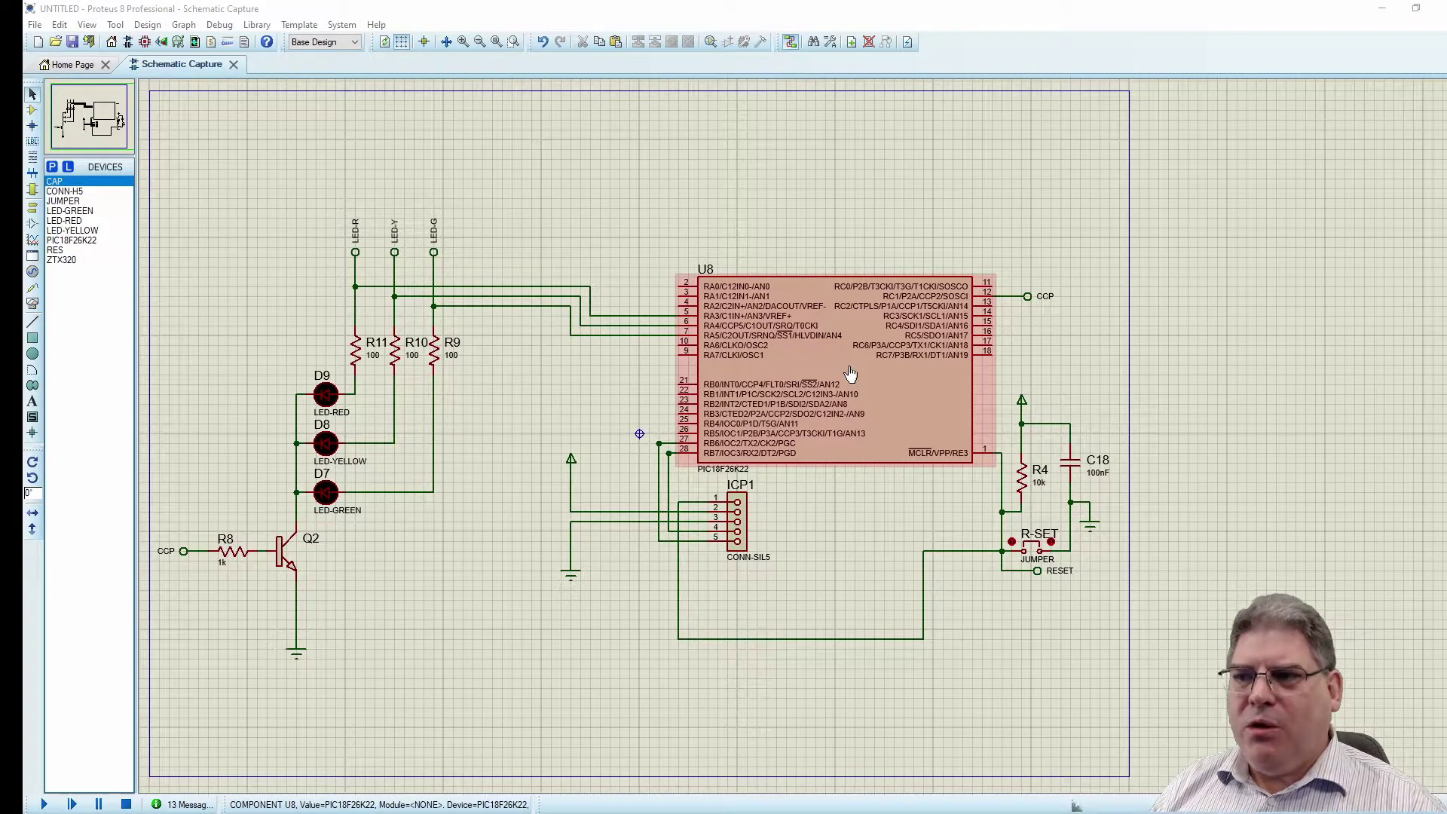
pyautogui.rightClick(837, 348)
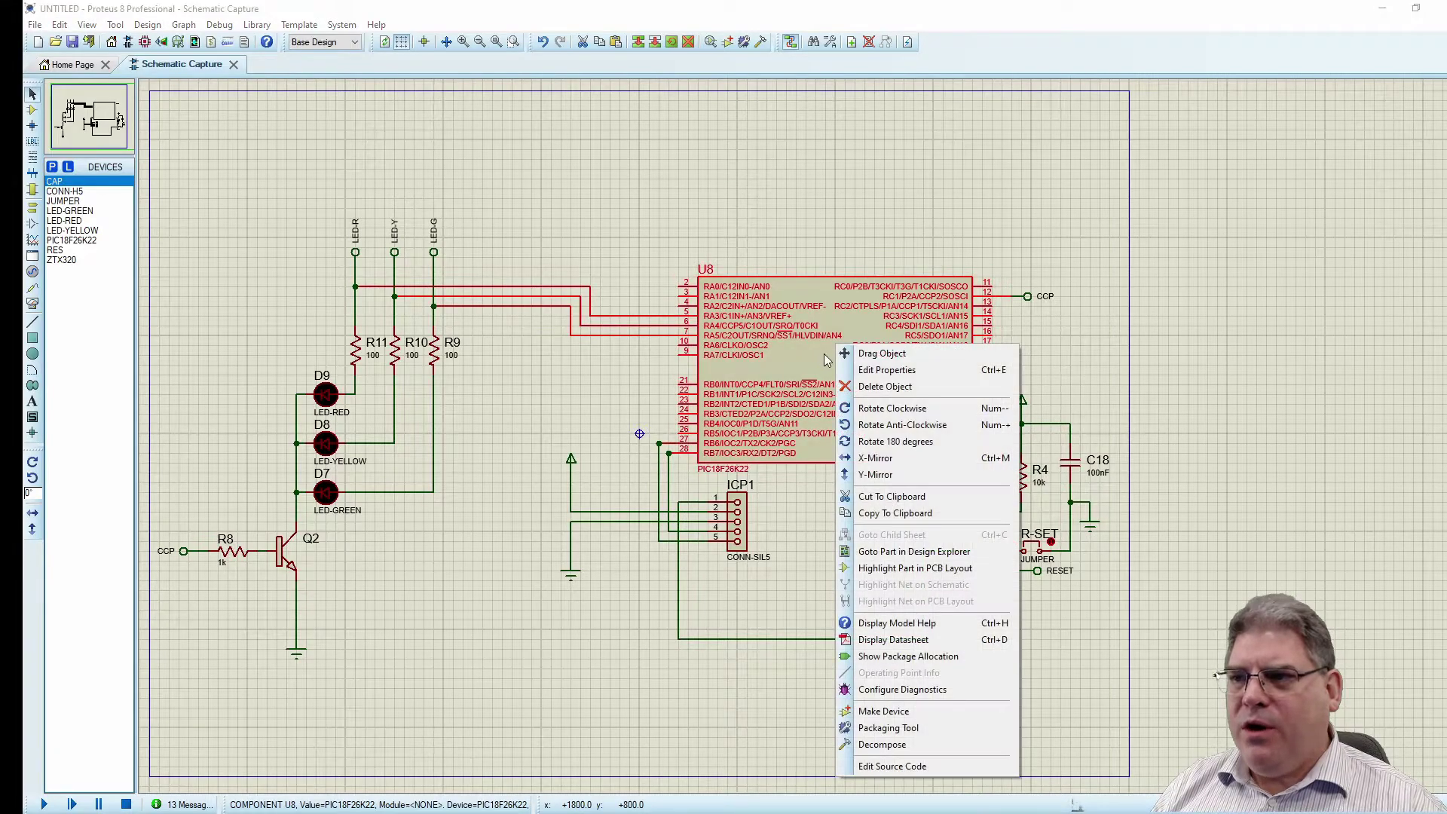
pyautogui.click(885, 370)
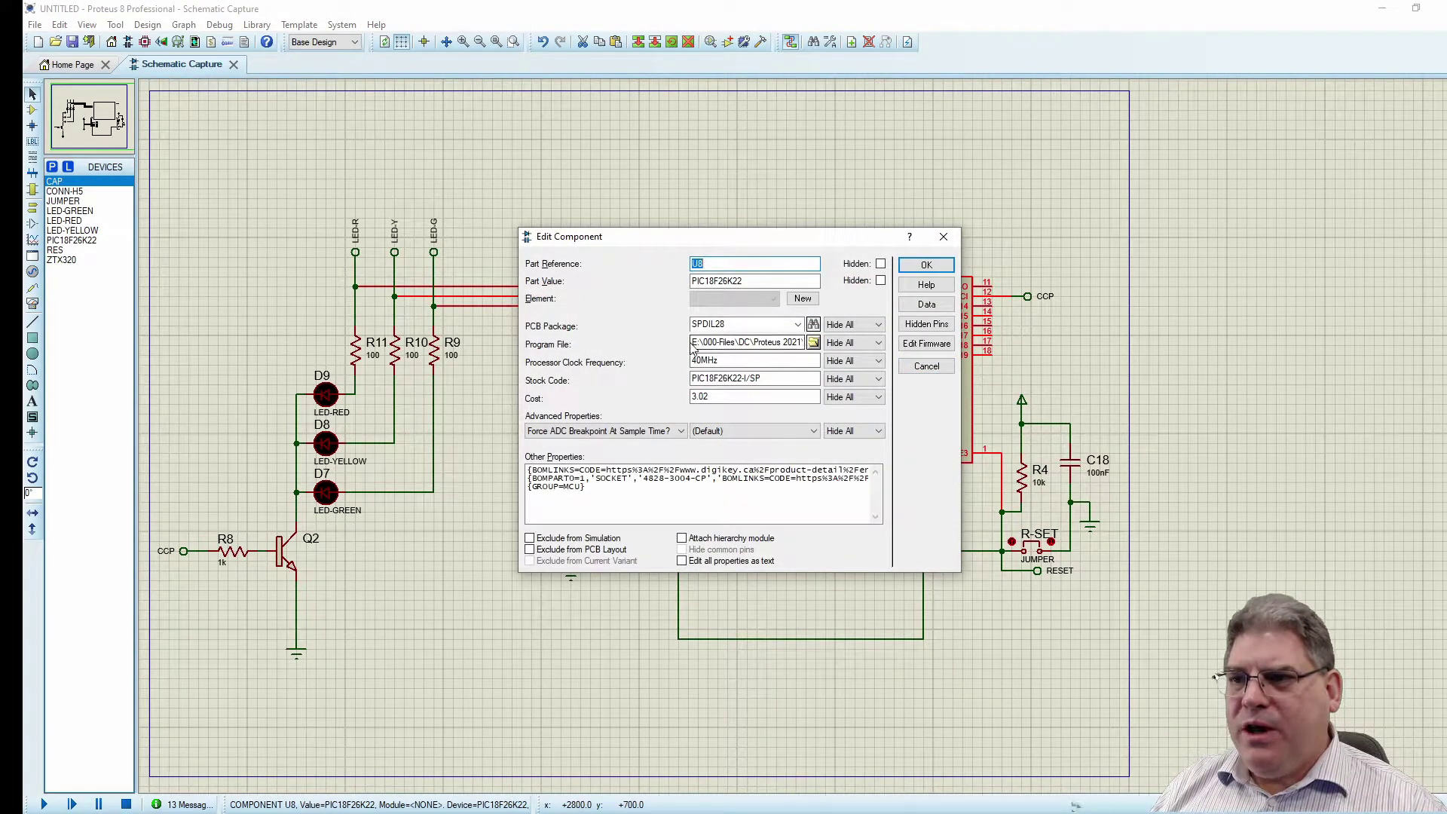
pyautogui.doubleClick(726, 342)
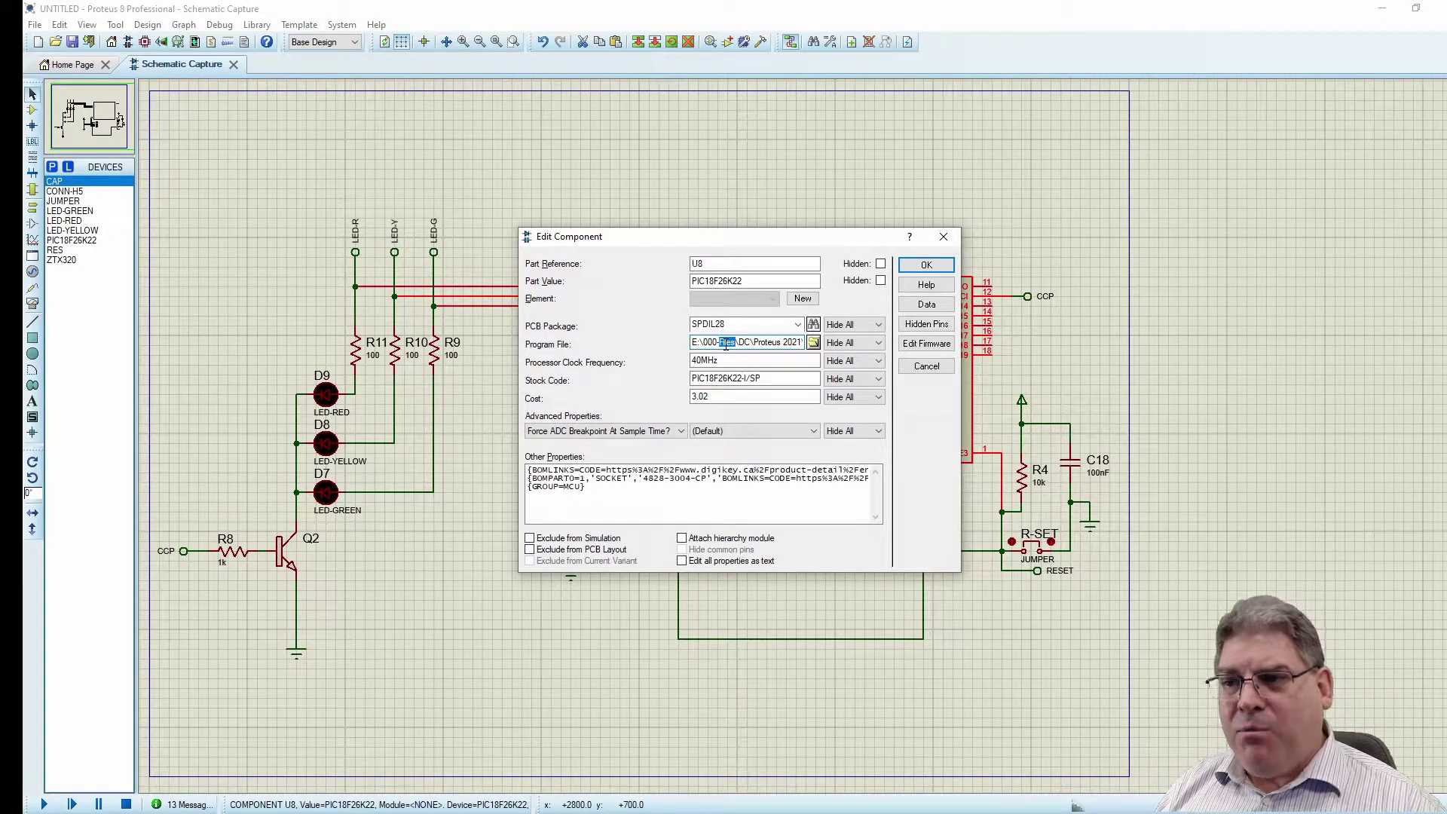
pyautogui.press('Escape')
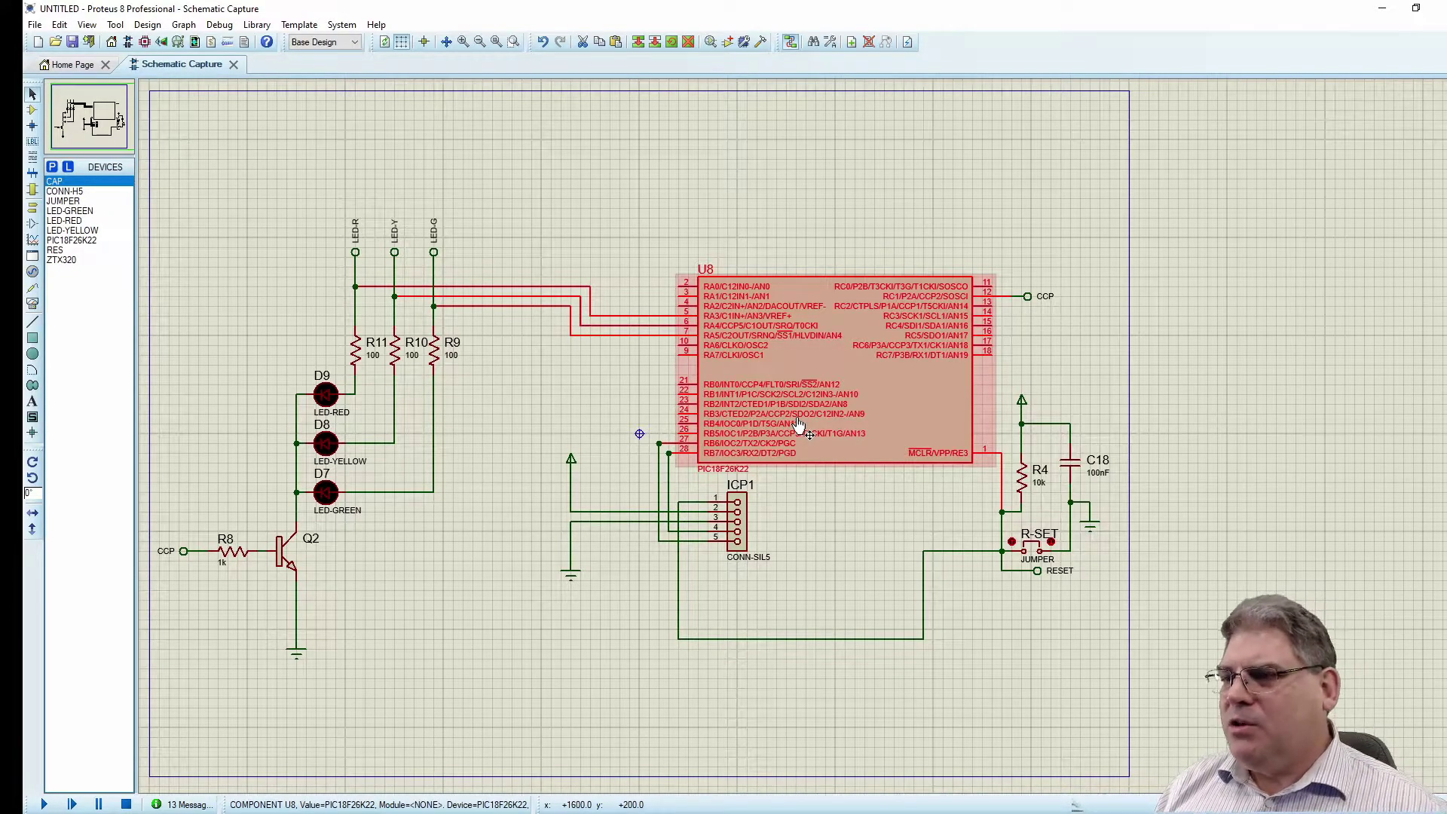
# - Load Hello world week3.hex from the LAB 3 folder as the PIC18F26K22's program file, and briefly run the simulation
pyautogui.click(844, 377)
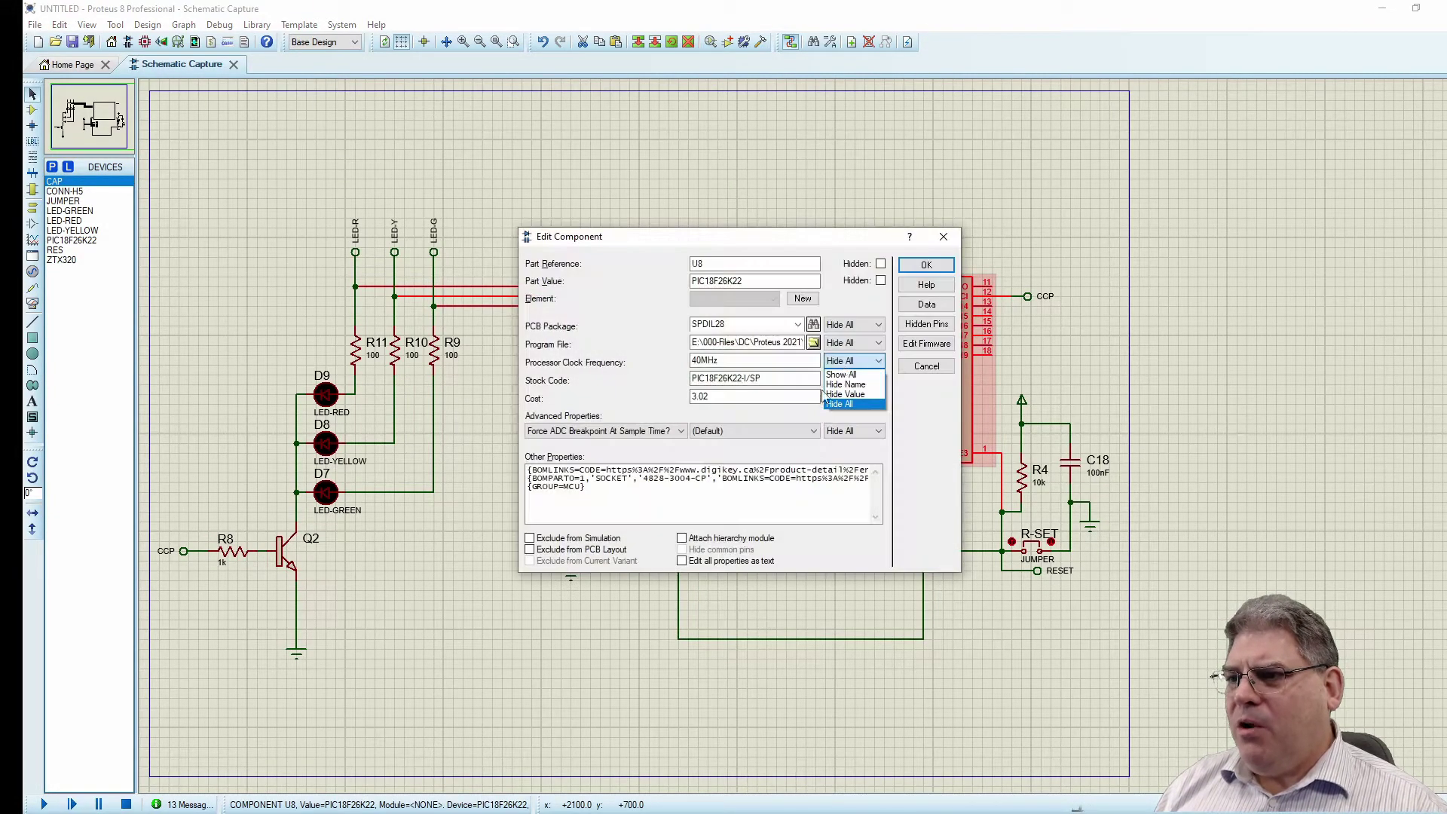
pyautogui.press('Escape')
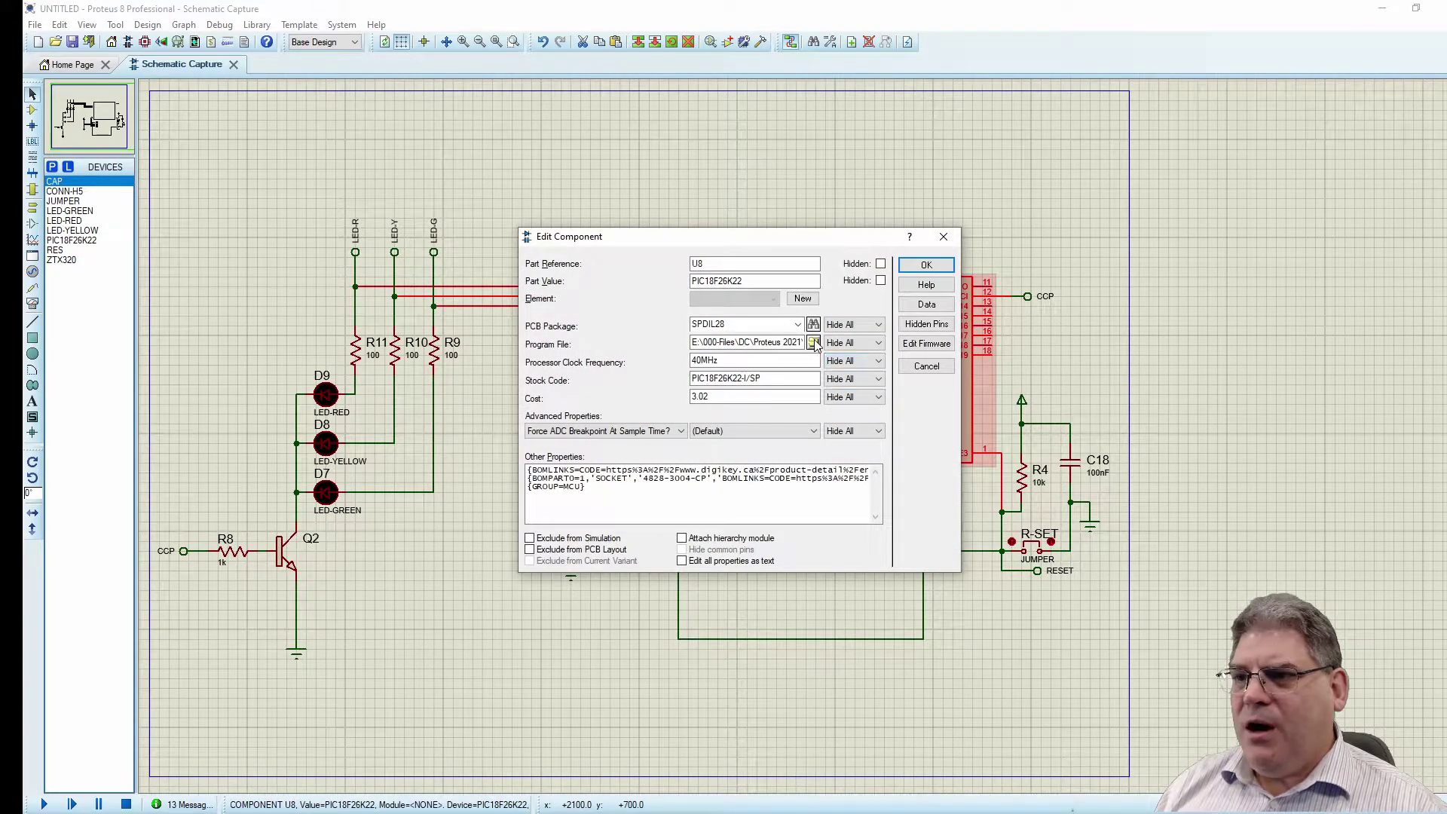
pyautogui.click(814, 343)
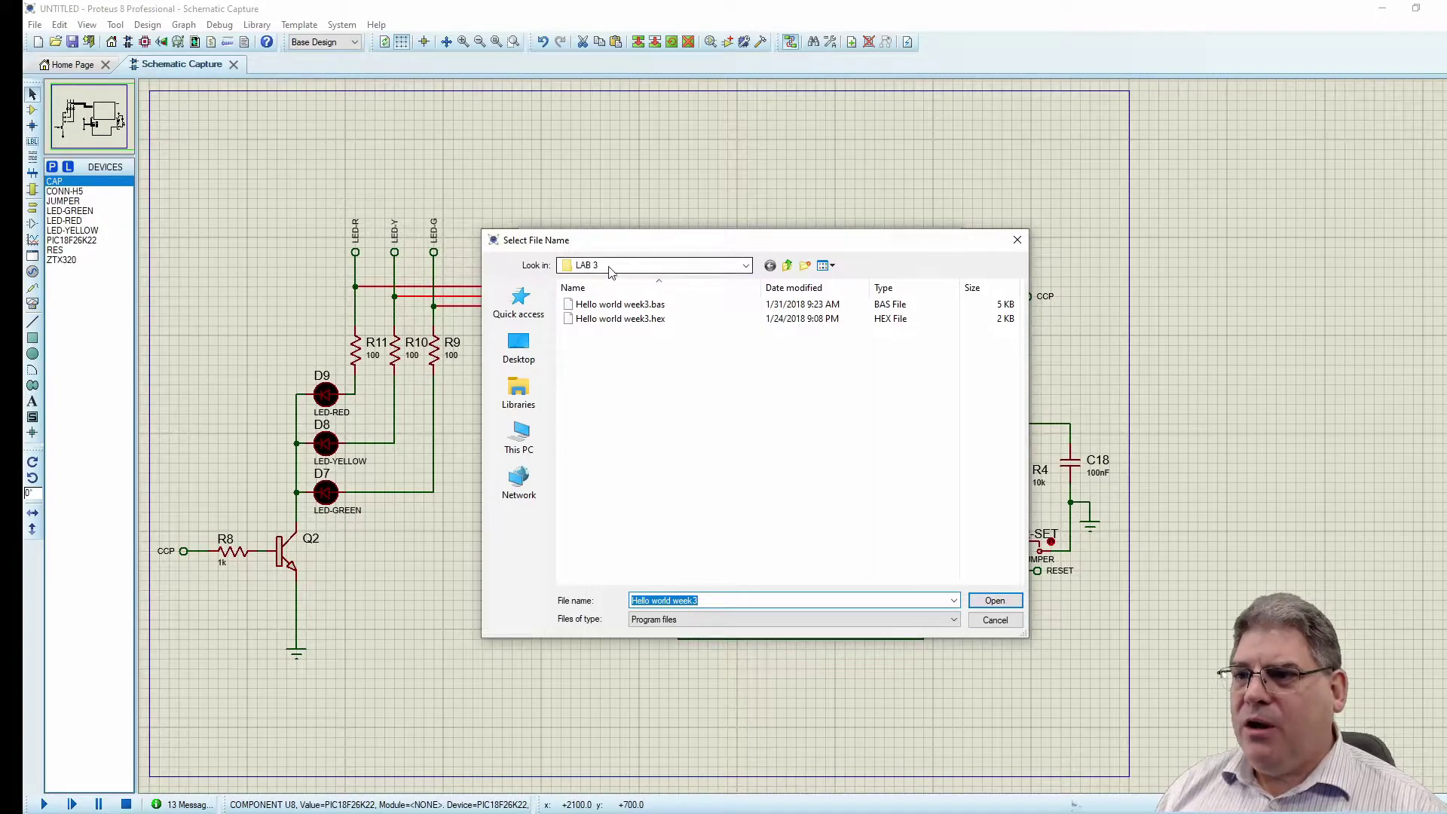
pyautogui.click(660, 320)
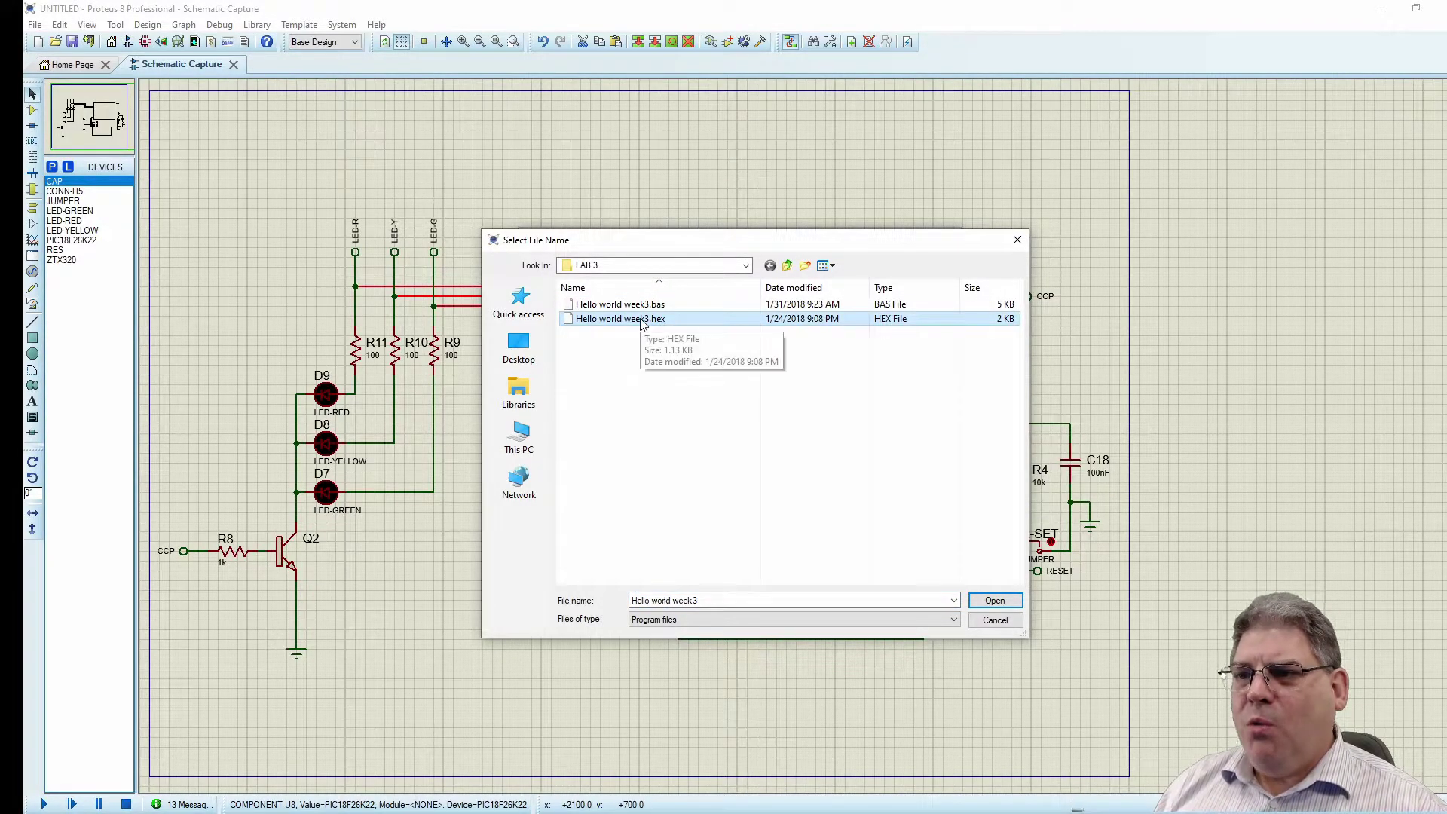
pyautogui.click(643, 321)
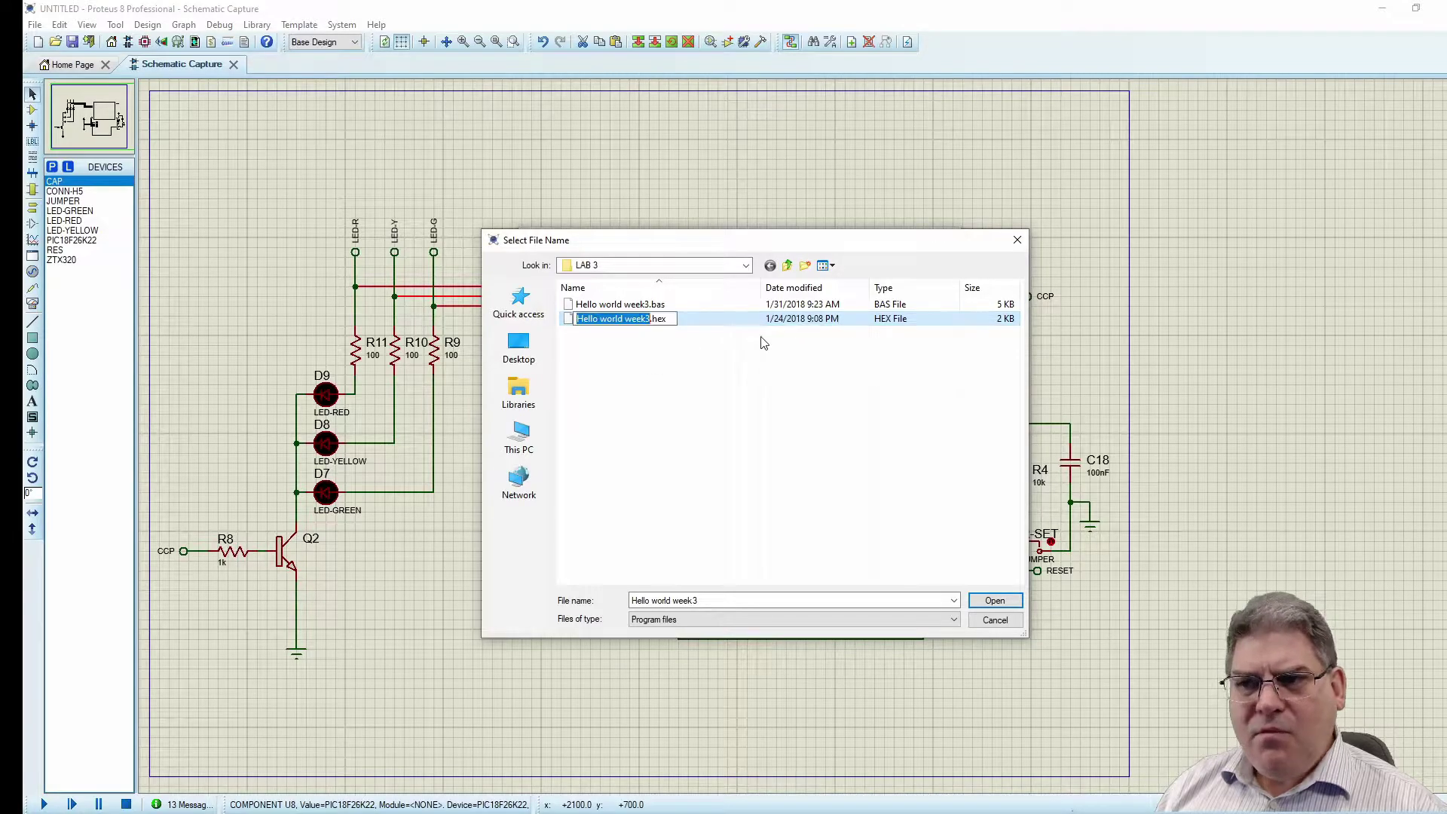
pyautogui.click(1006, 606)
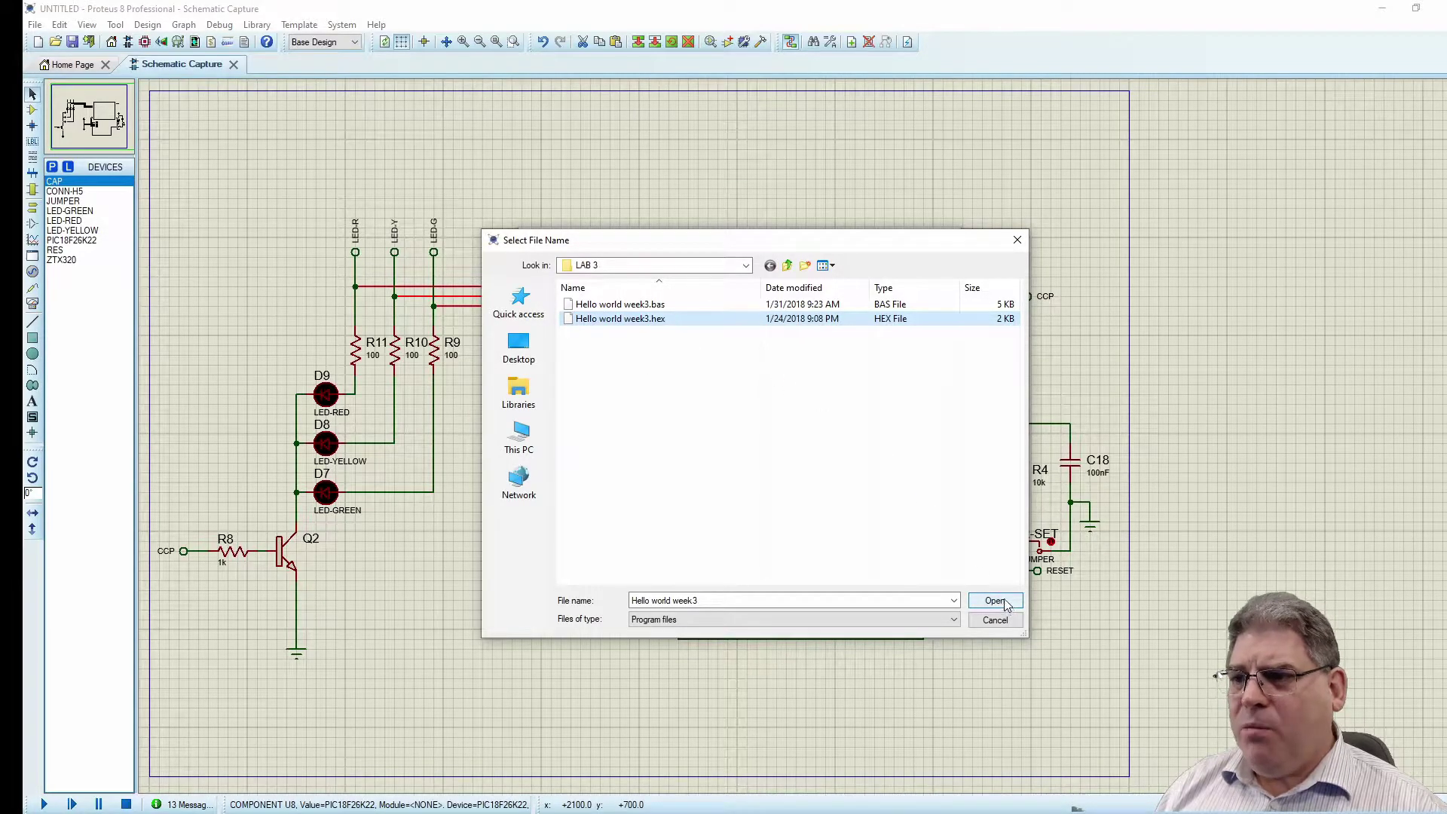
pyautogui.click(996, 601)
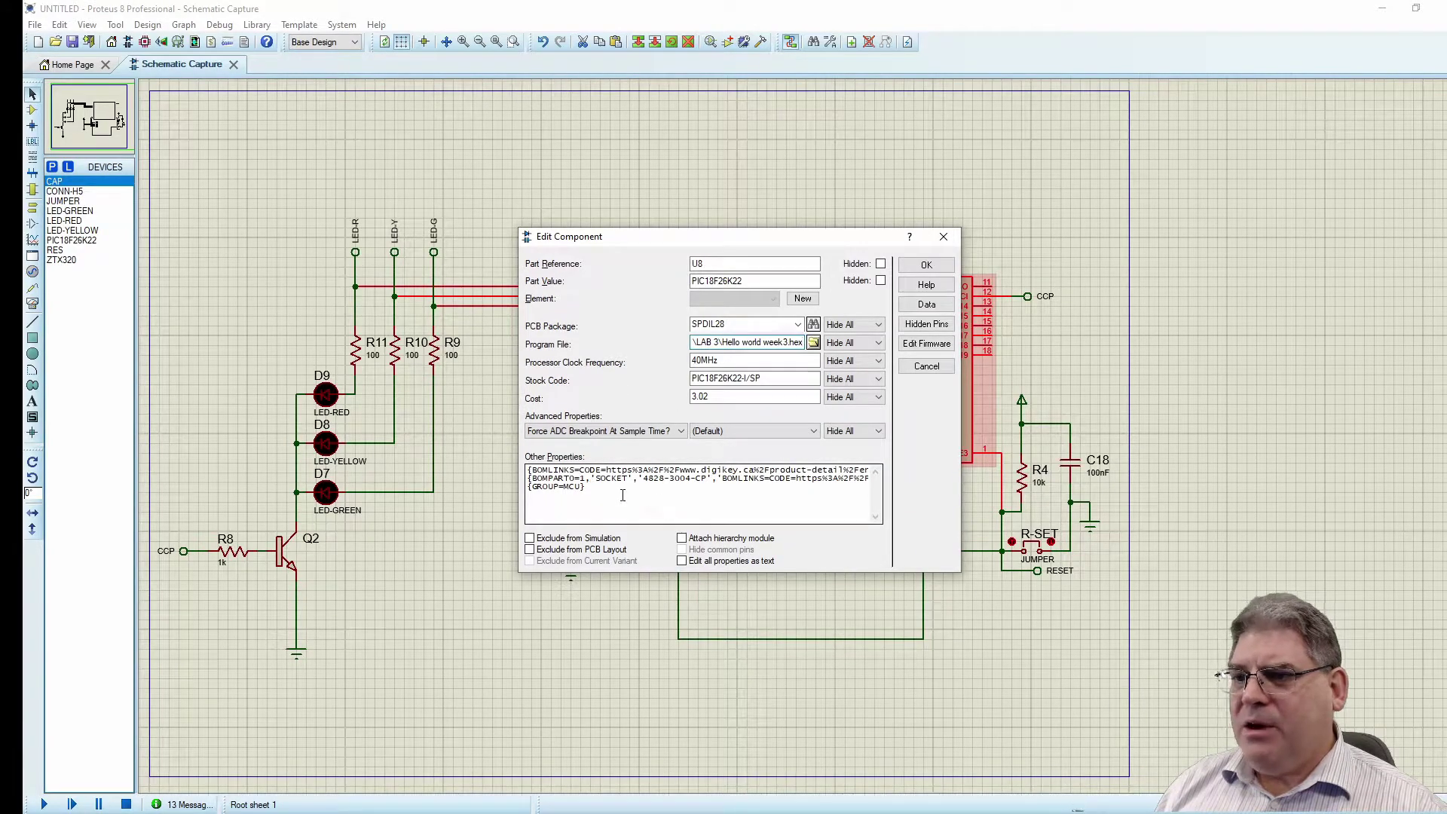
pyautogui.click(933, 267)
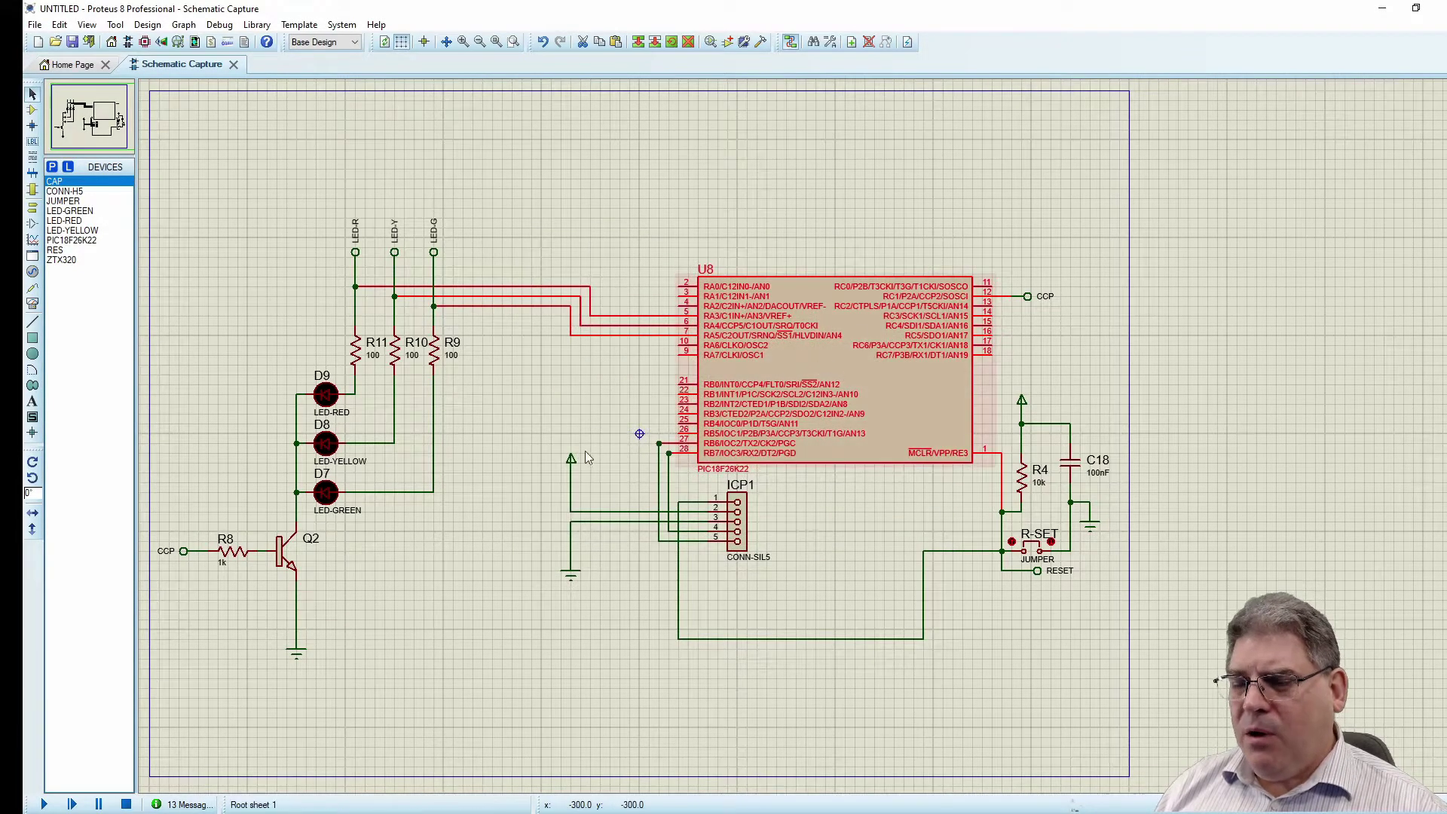
pyautogui.click(44, 805)
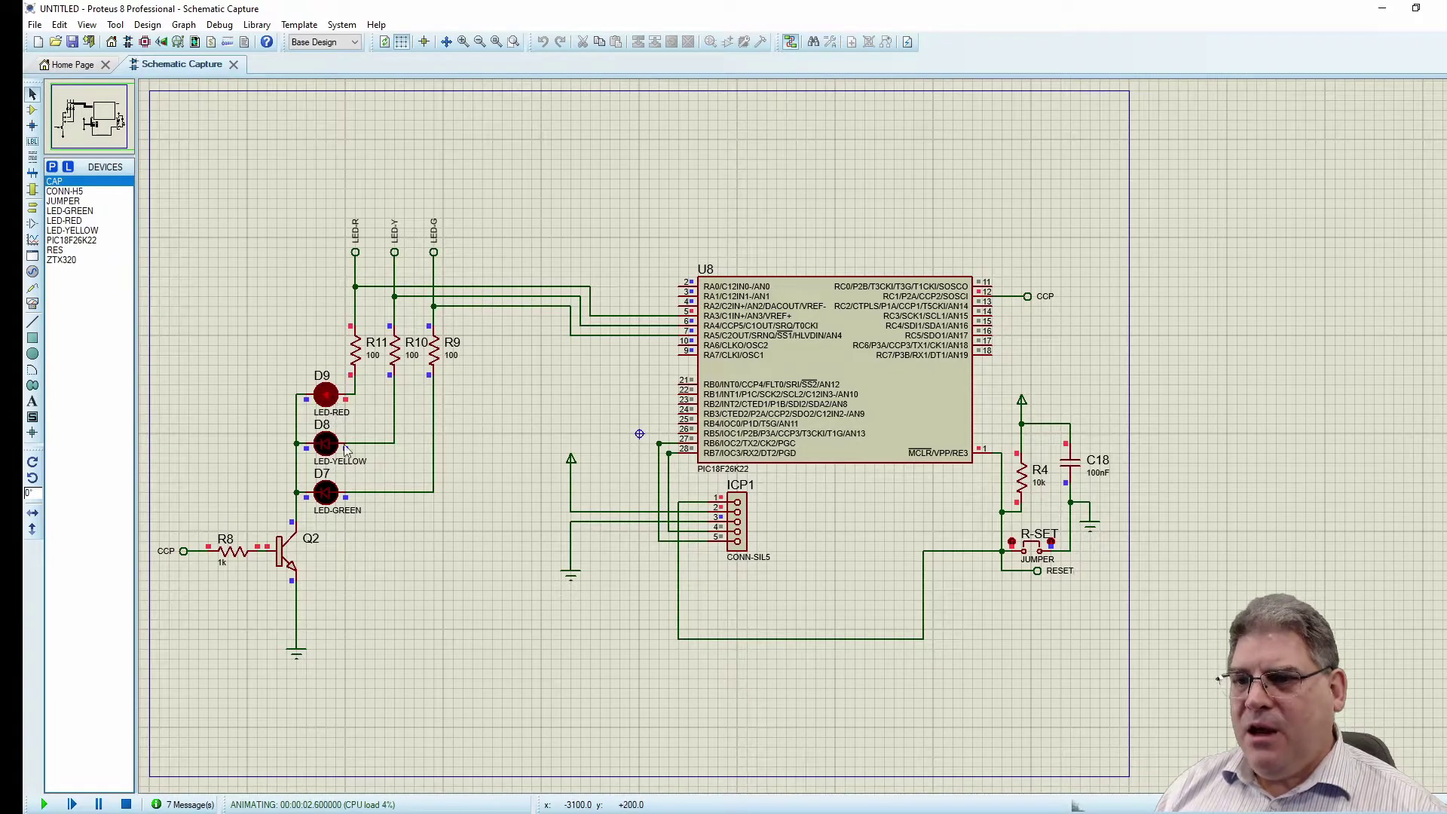
pyautogui.click(127, 804)
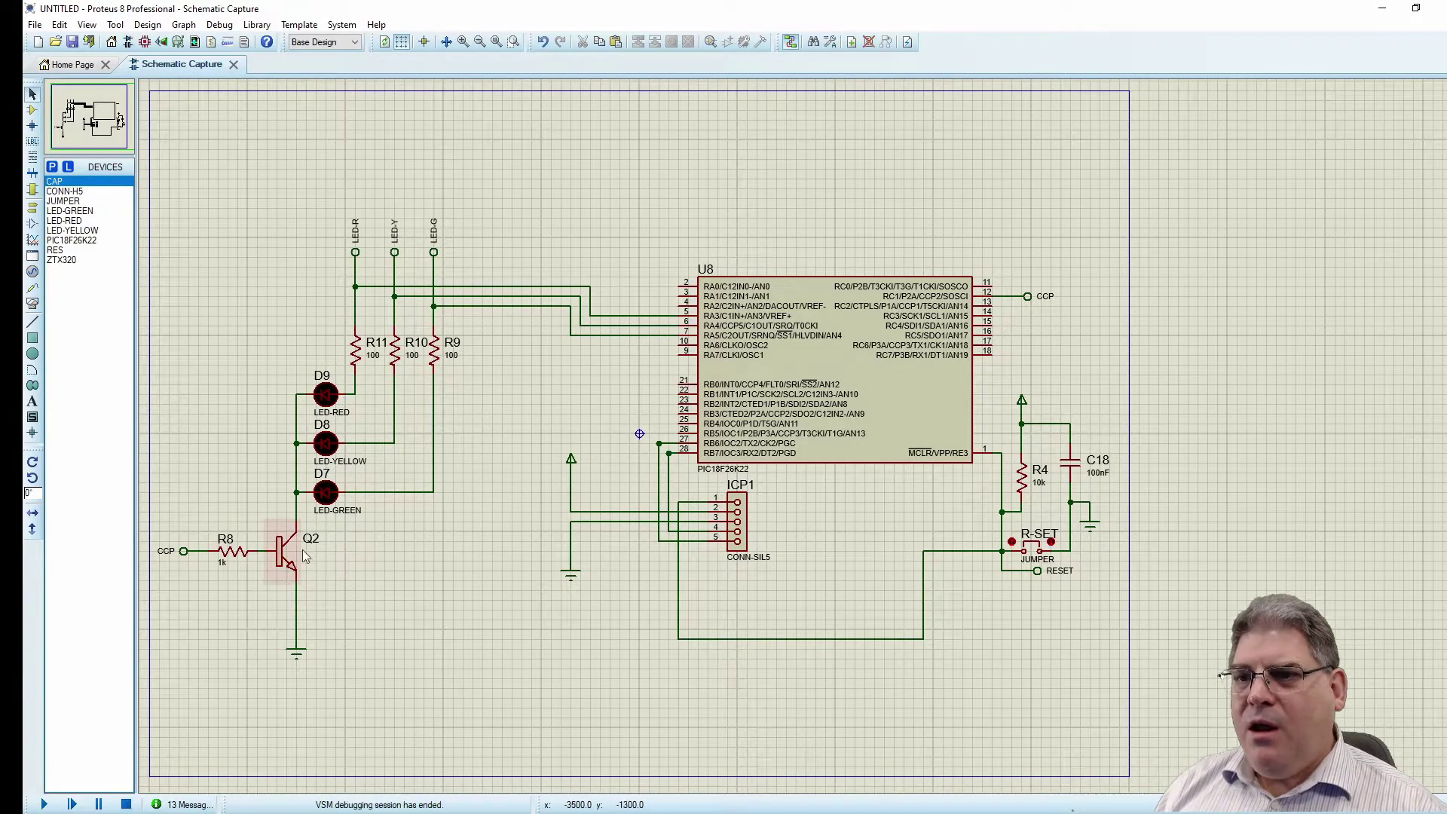
# - Set the model type of the red, yellow and green LEDs (D9, D8 and D7) to Analog
pyautogui.doubleClick(332, 397)
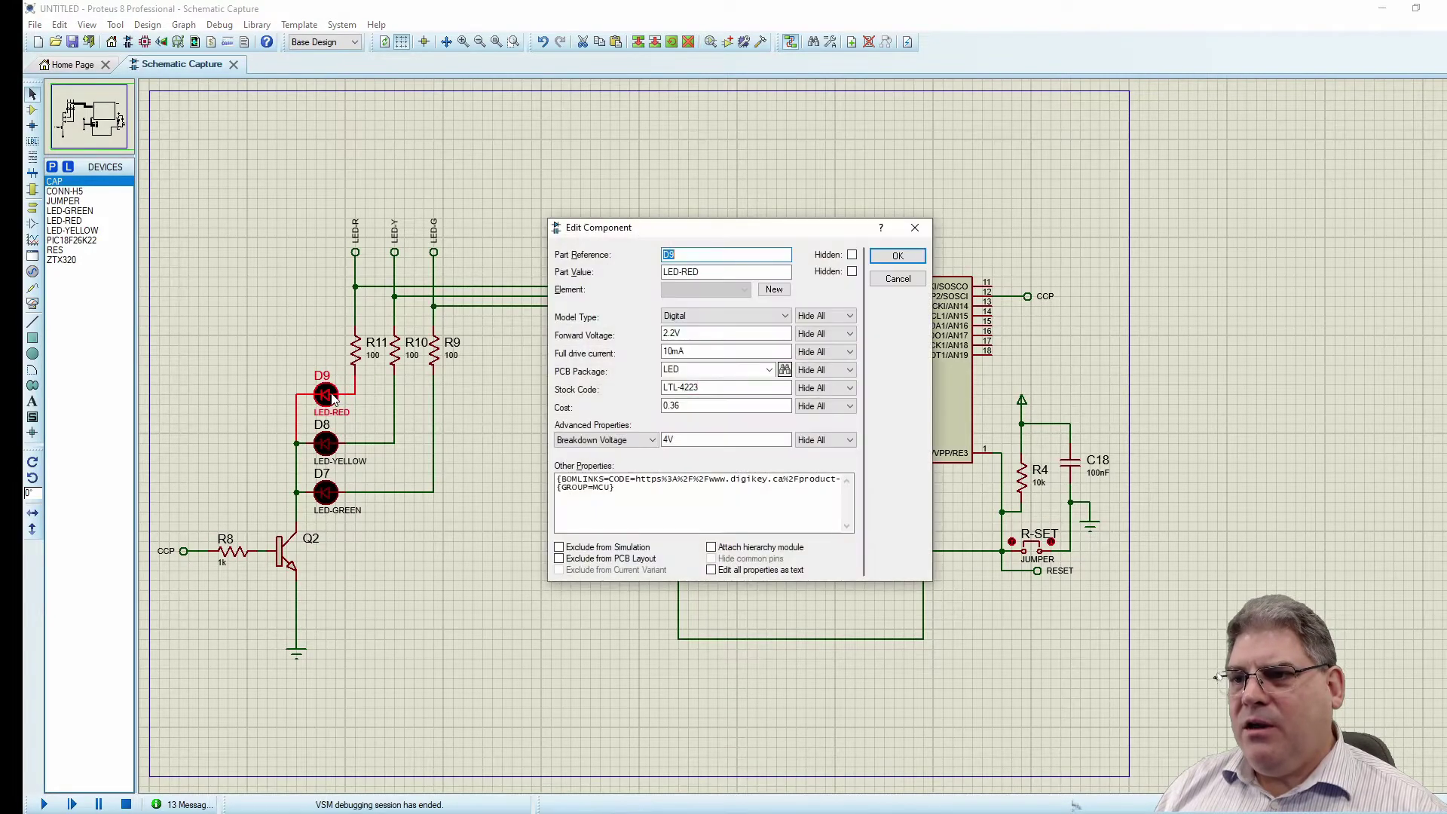
pyautogui.click(764, 318)
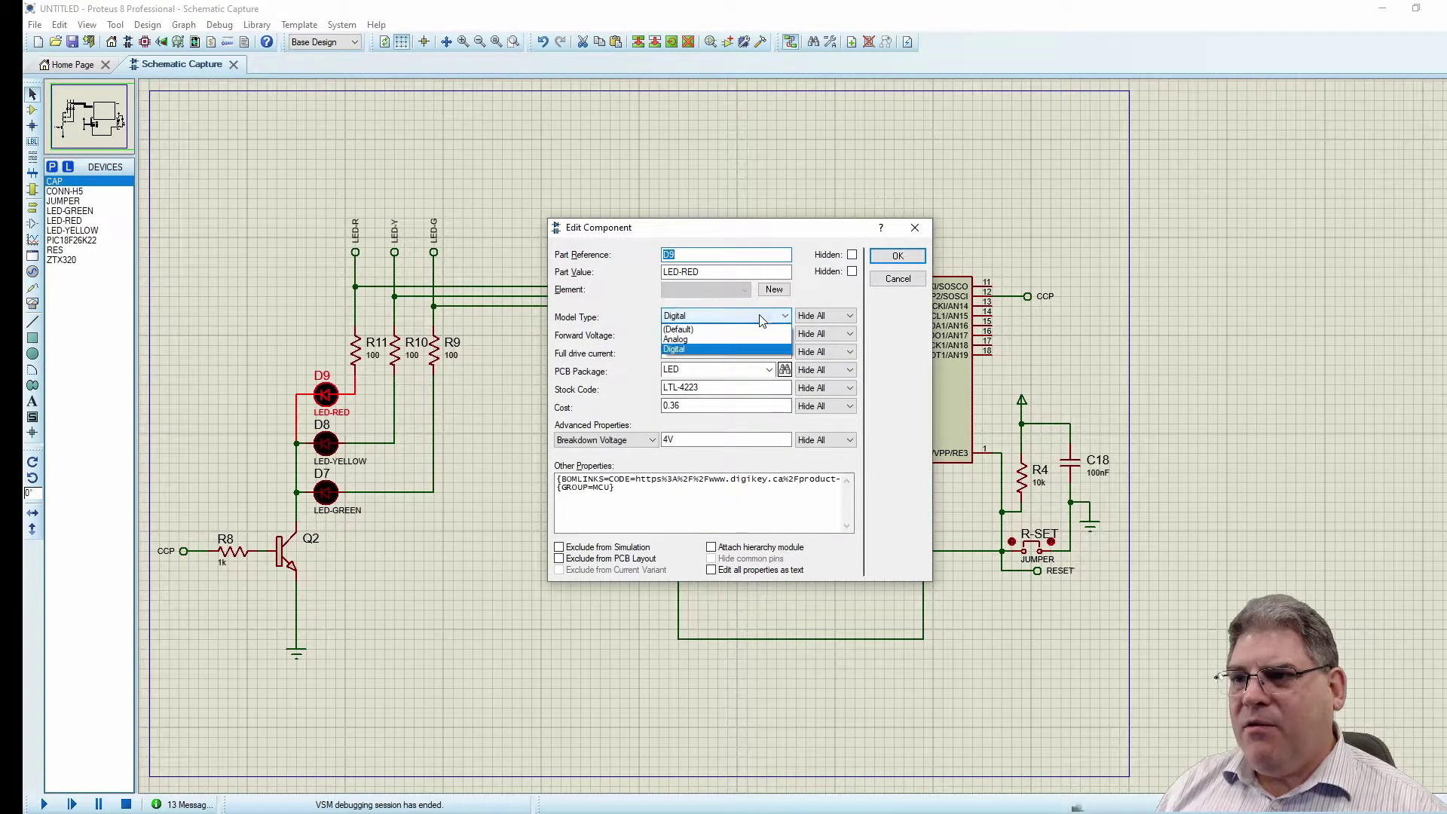
pyautogui.click(723, 334)
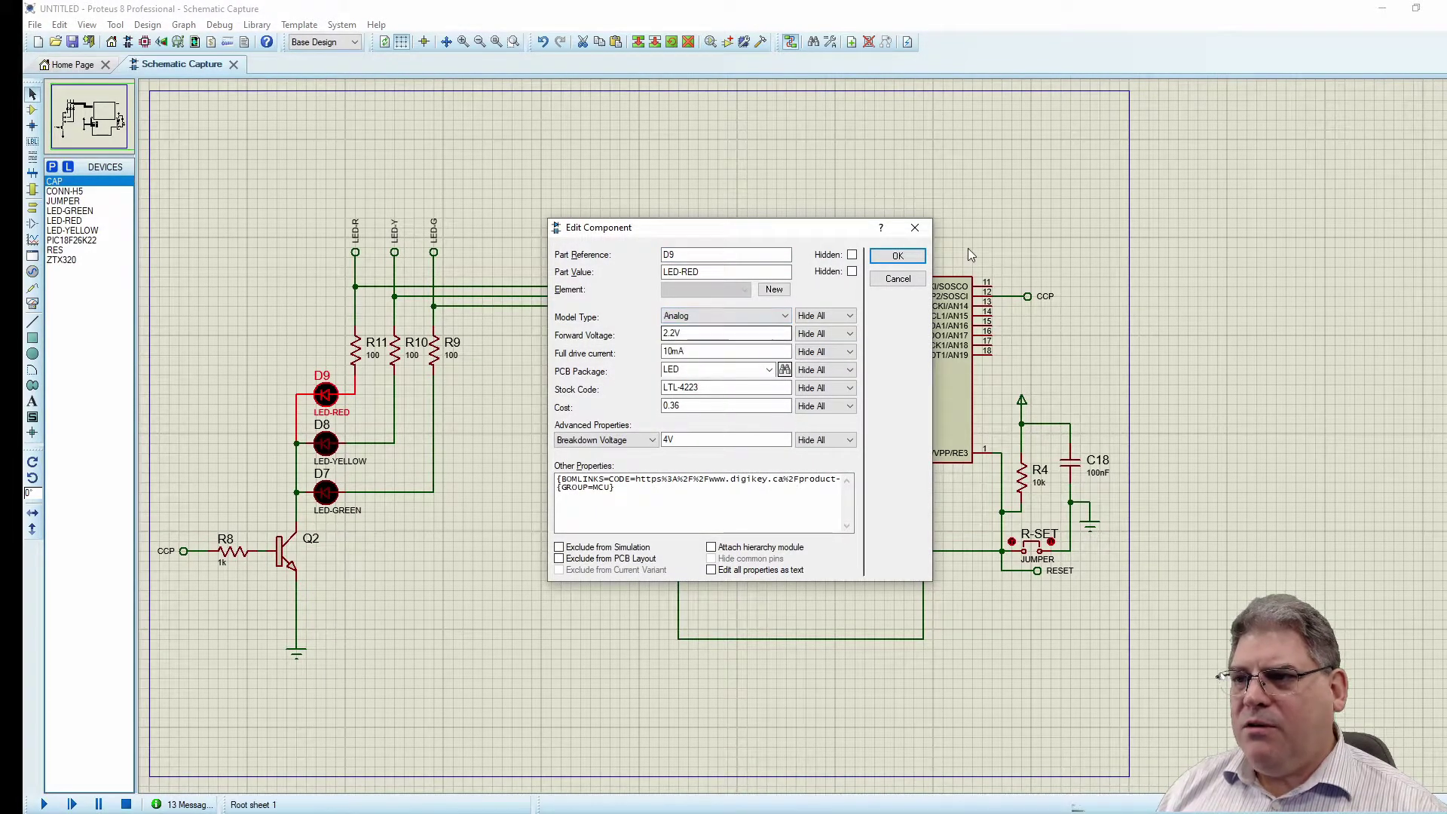
pyautogui.click(897, 256)
pyautogui.doubleClick(330, 452)
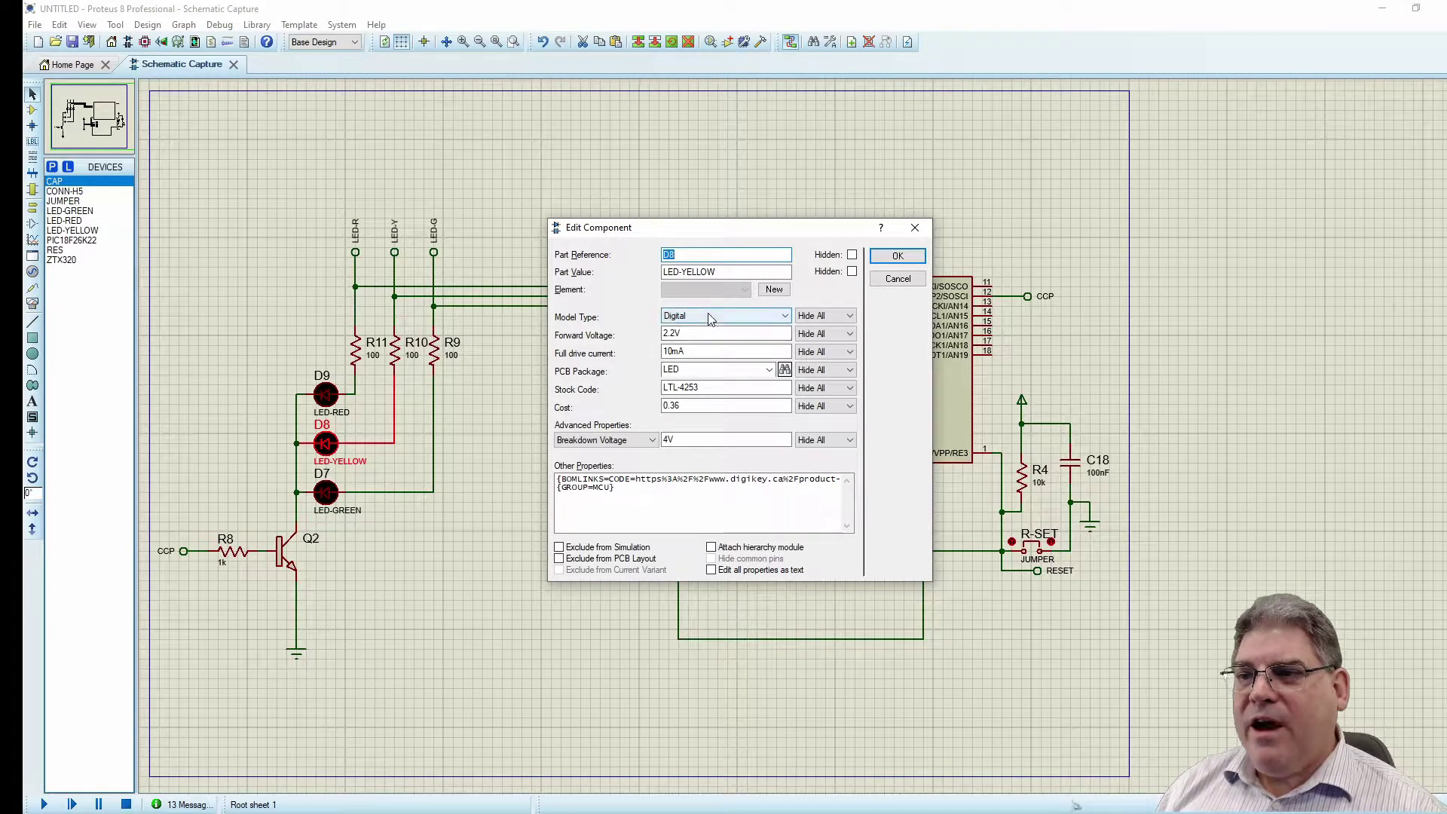
pyautogui.click(707, 315)
pyautogui.click(707, 340)
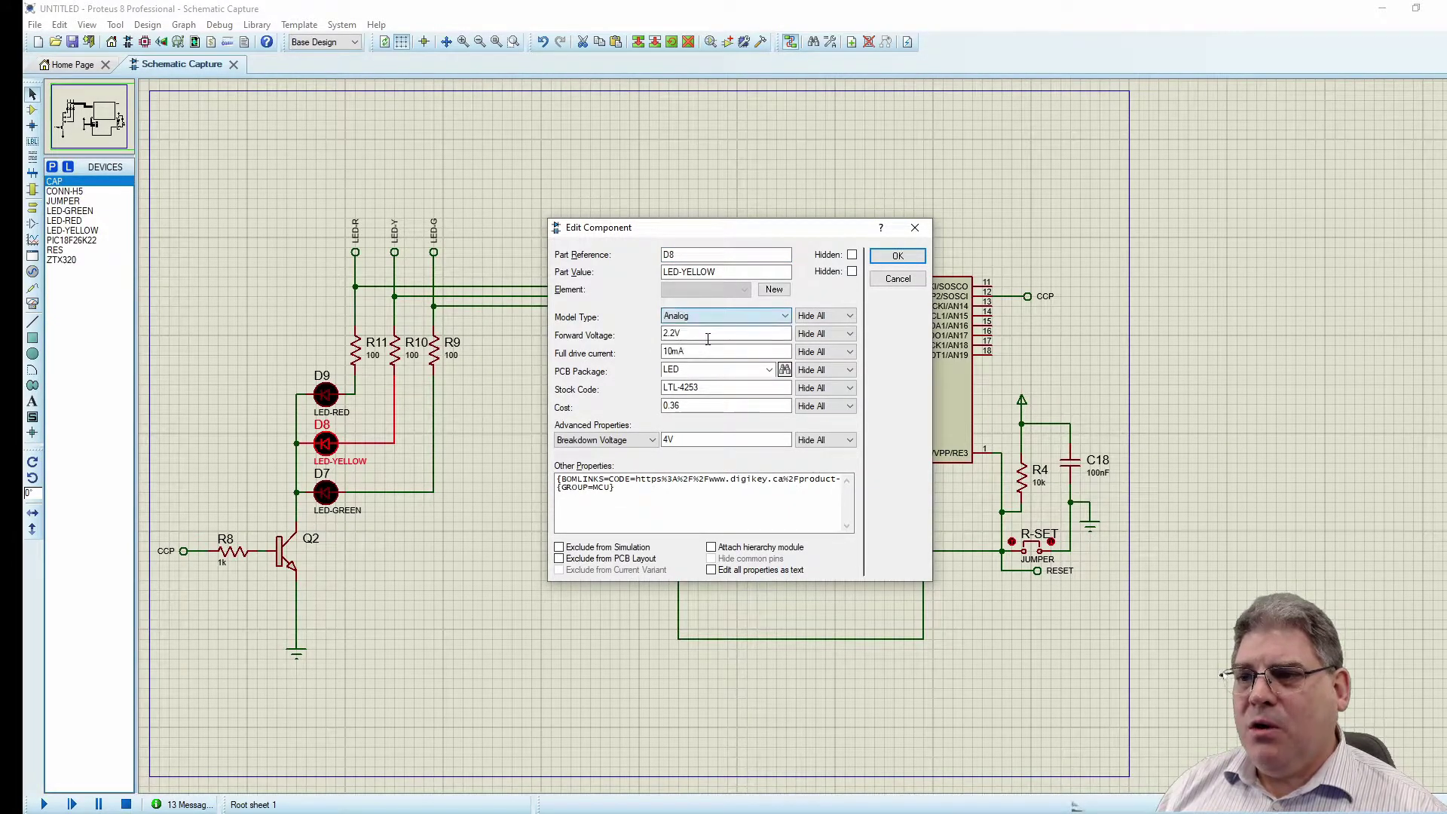
pyautogui.click(897, 256)
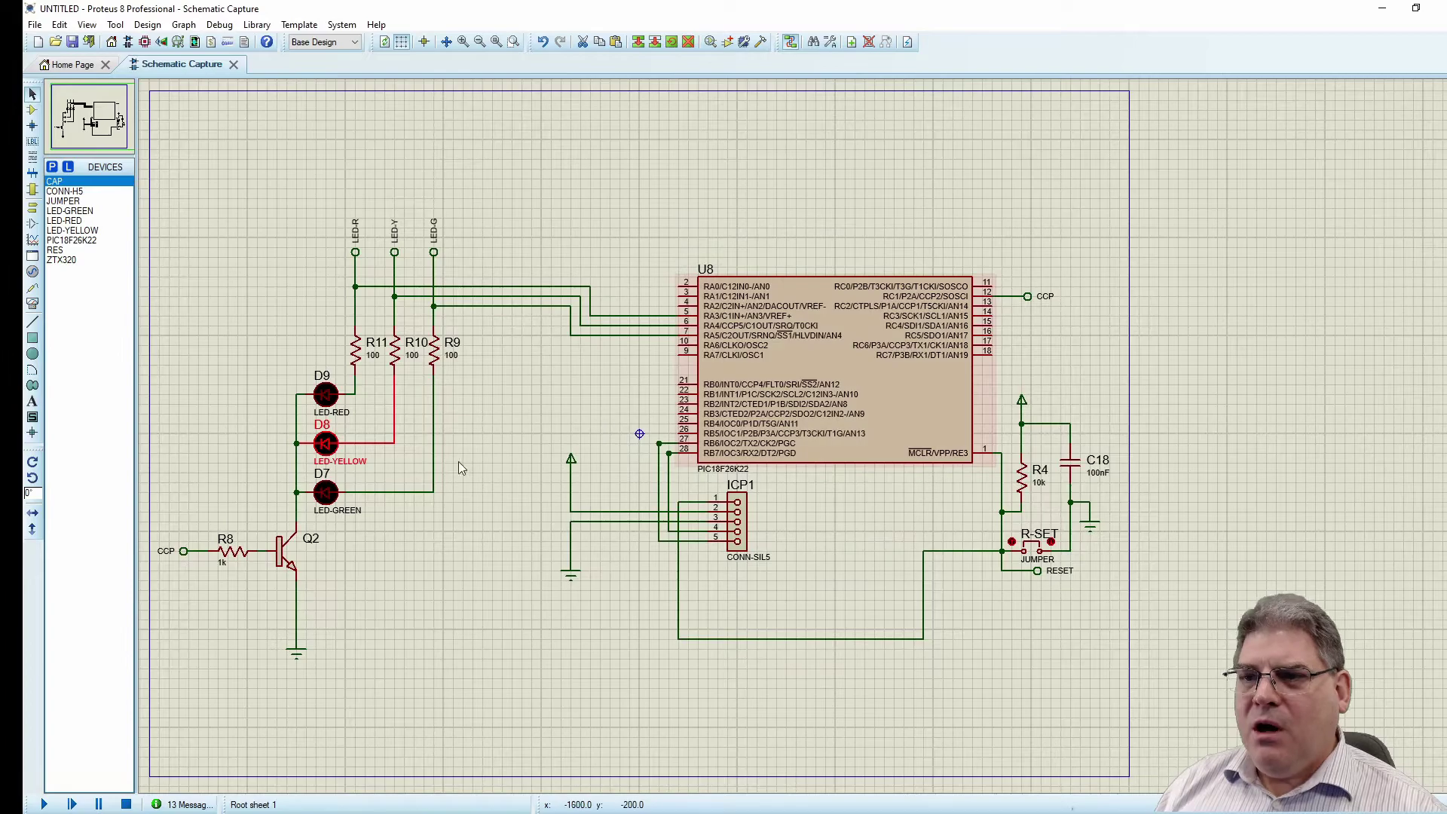
pyautogui.hotkey('ctrl', 'e')
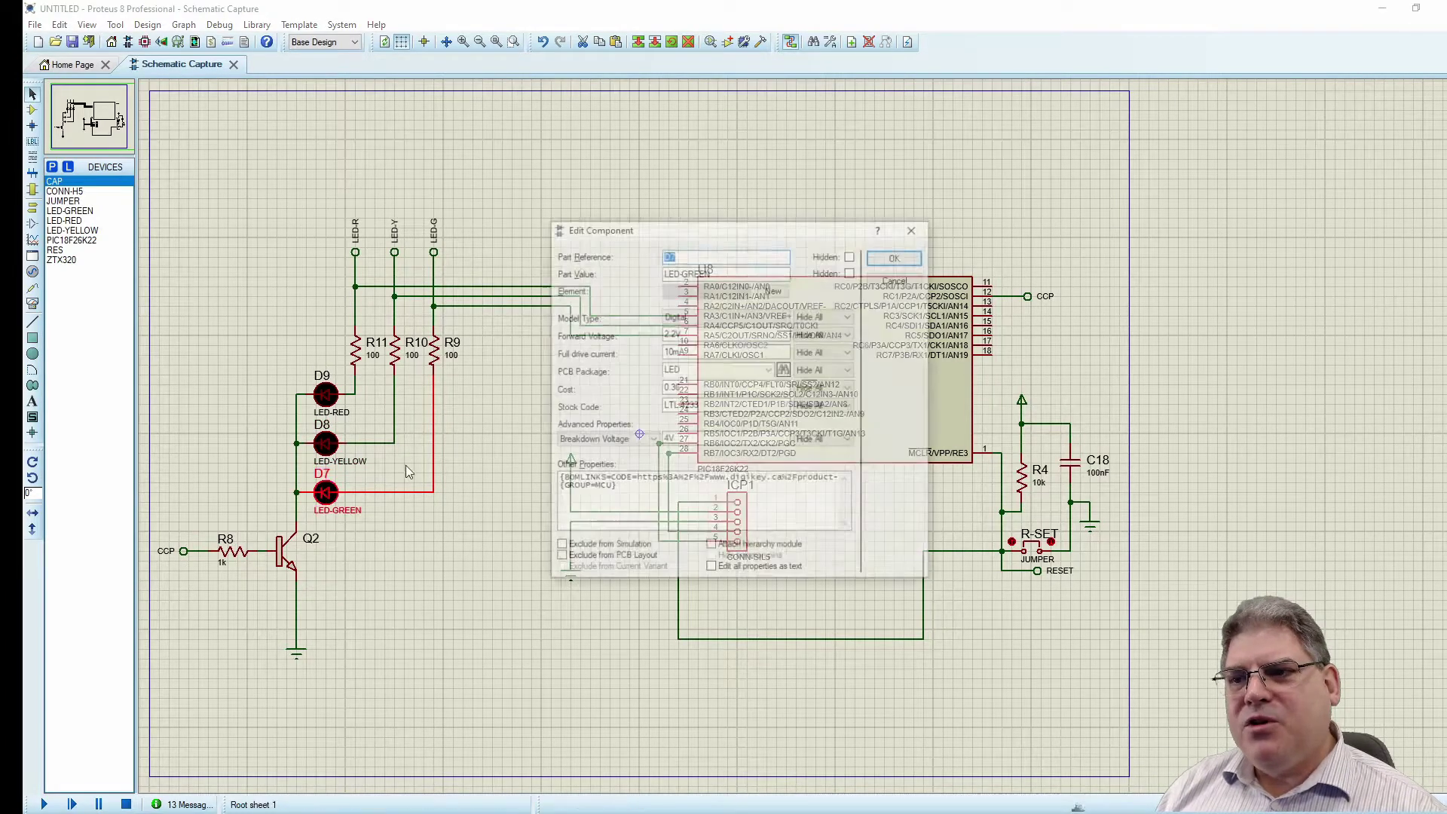
pyautogui.click(704, 316)
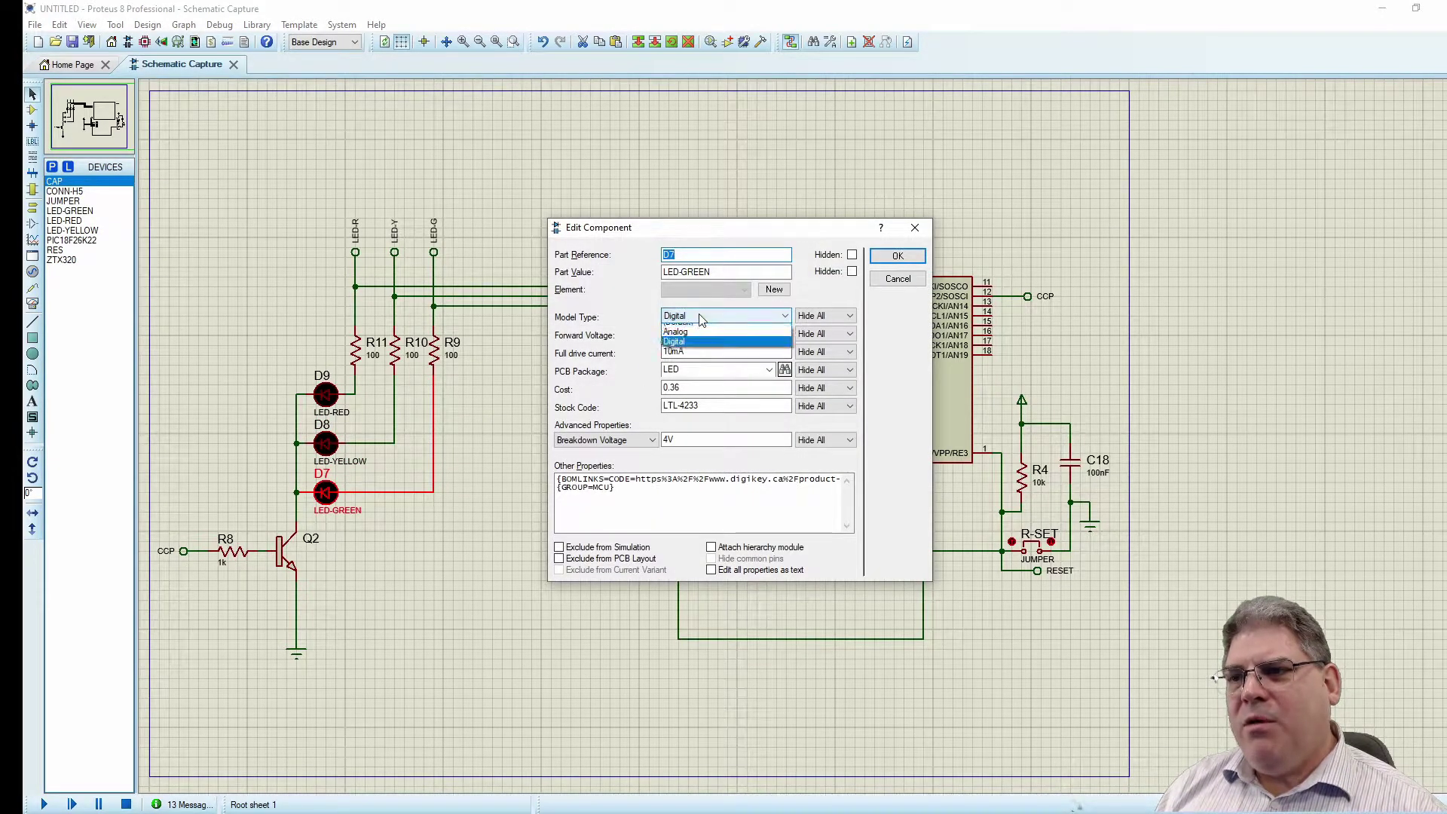
pyautogui.click(707, 340)
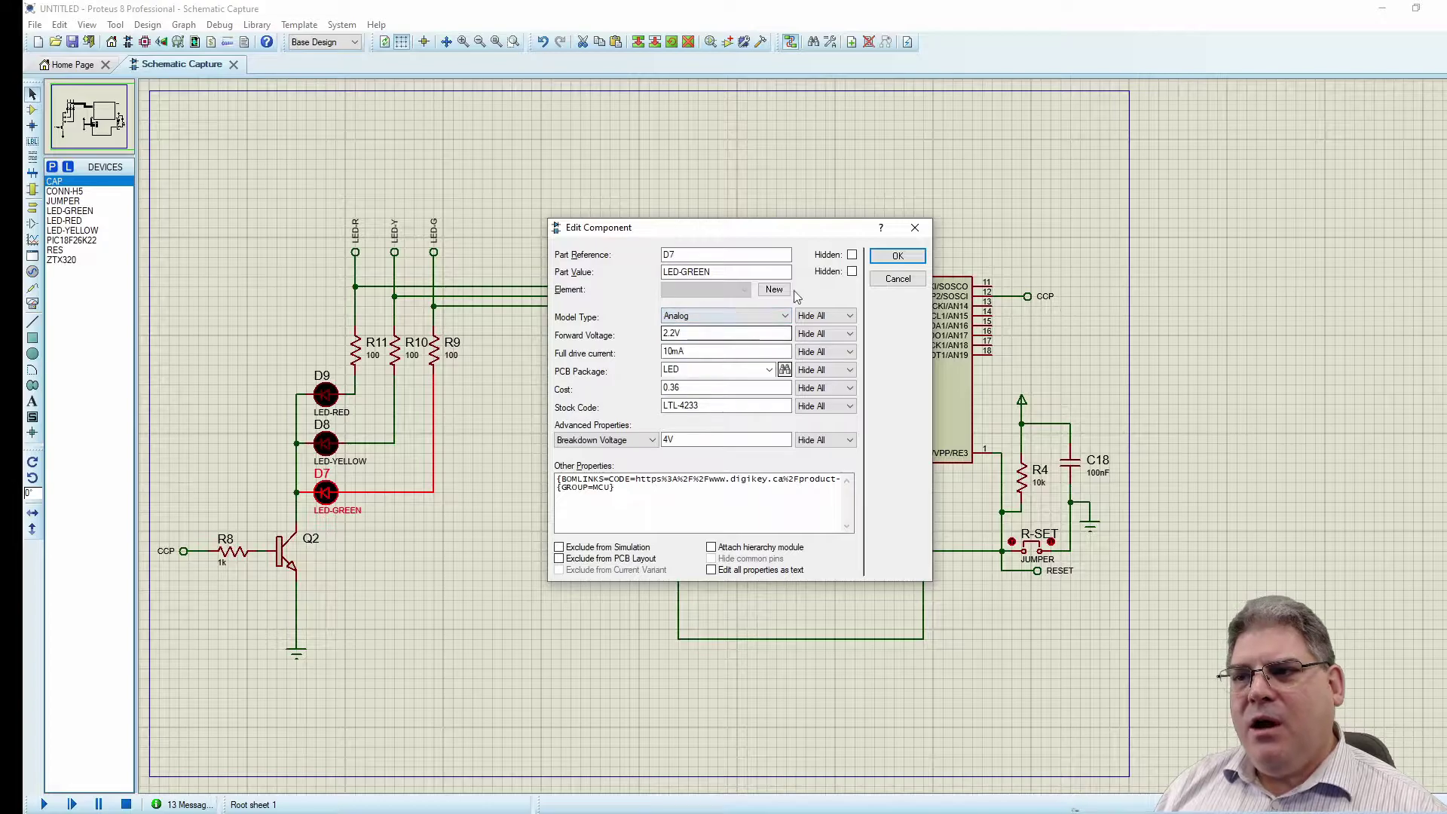
pyautogui.click(897, 256)
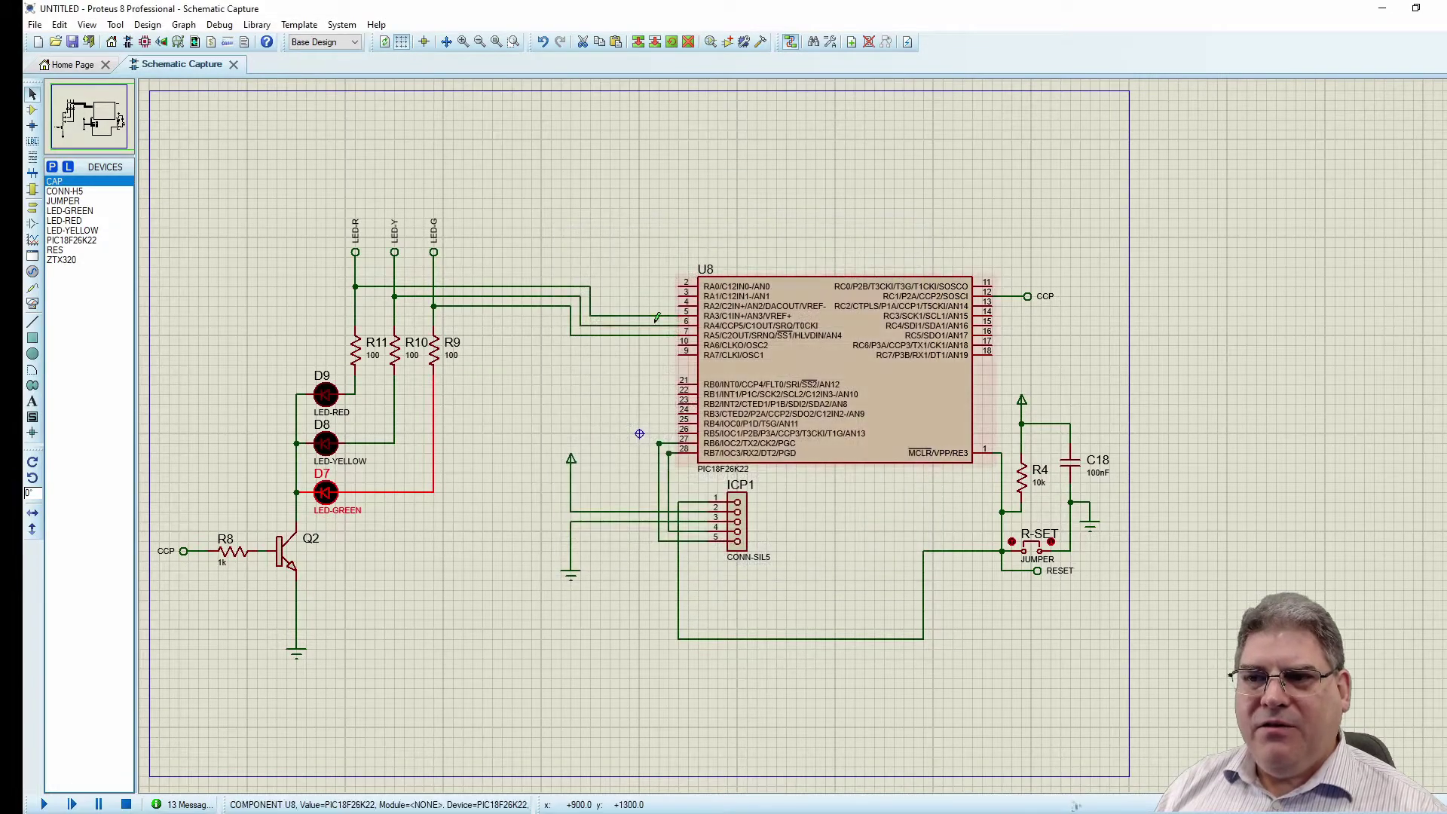
# - Set the model type of the LED resistors R11, R10 and R9 to ANALOG and run the simulation
pyautogui.click(364, 360)
pyautogui.hotkey('ctrl', 'e')
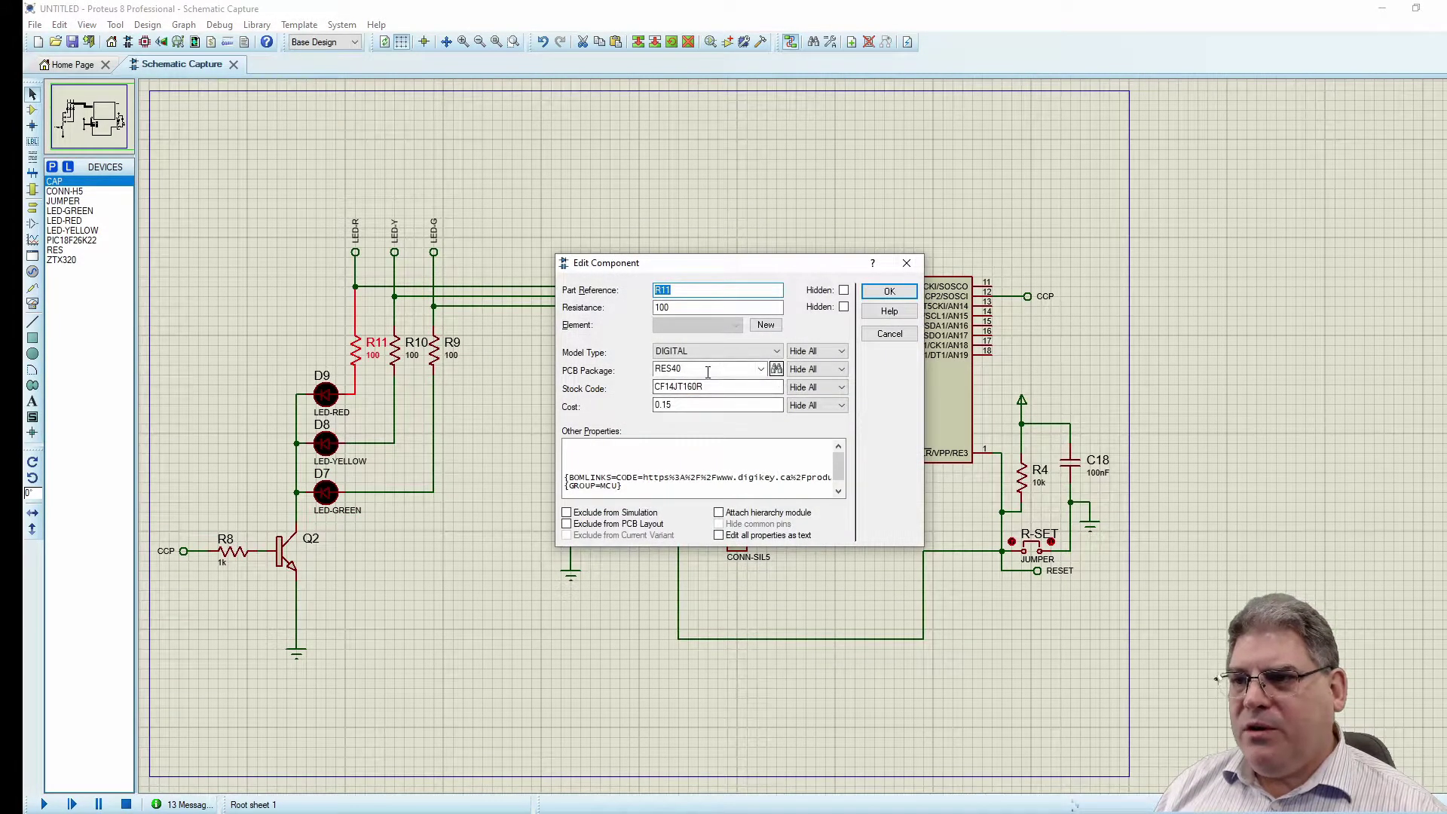
pyautogui.click(714, 351)
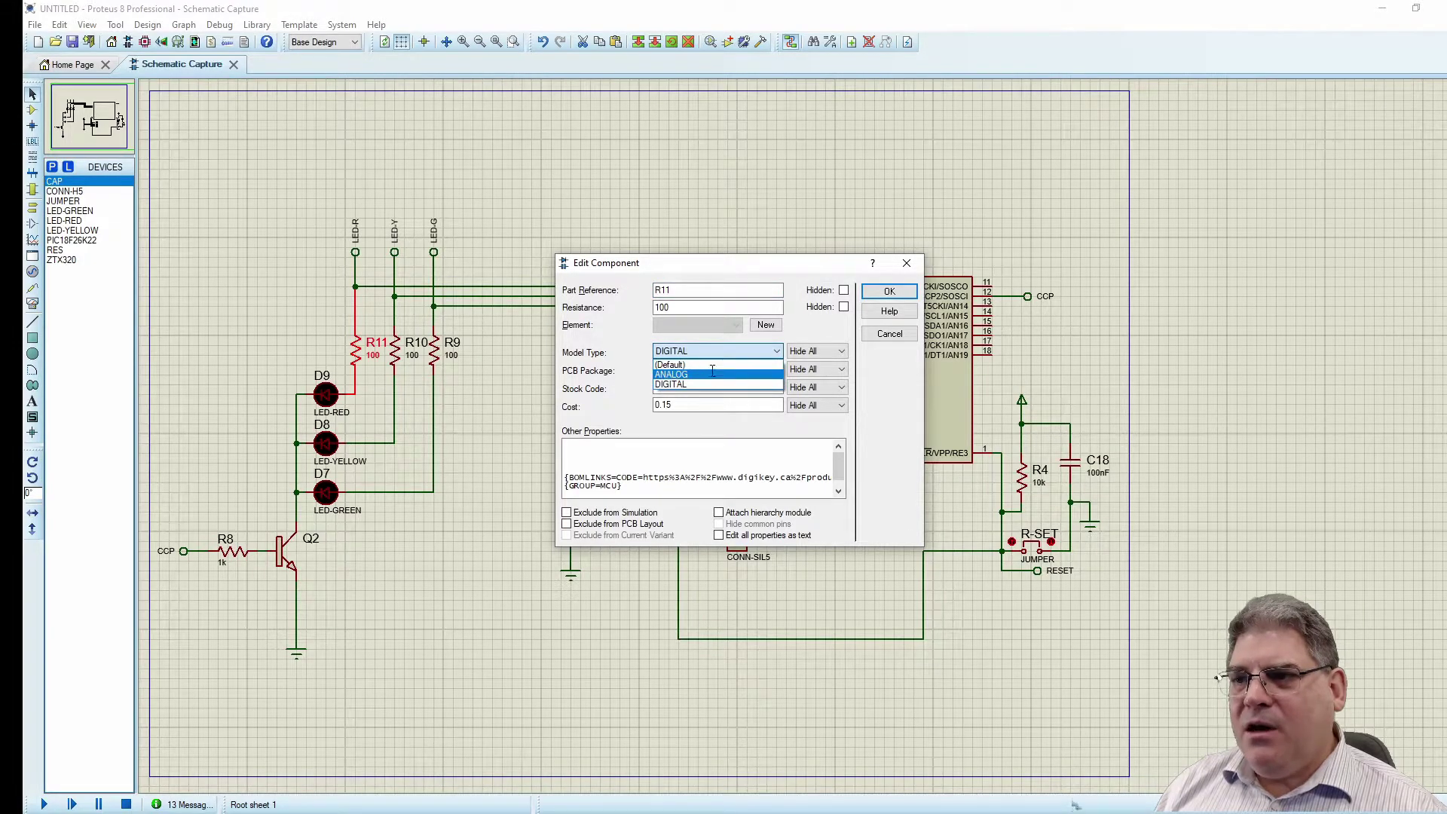
pyautogui.click(712, 374)
pyautogui.click(904, 292)
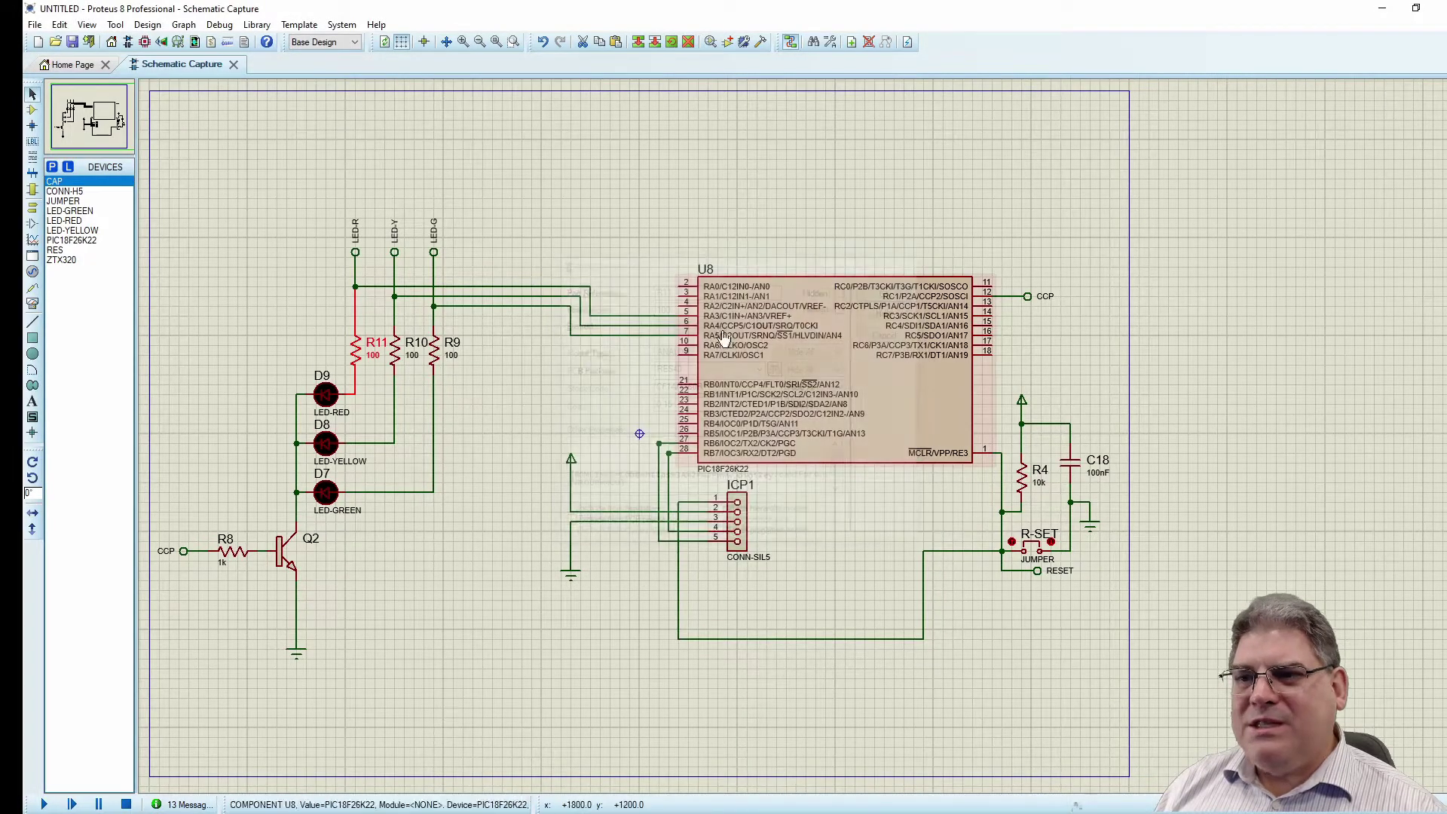
pyautogui.doubleClick(415, 348)
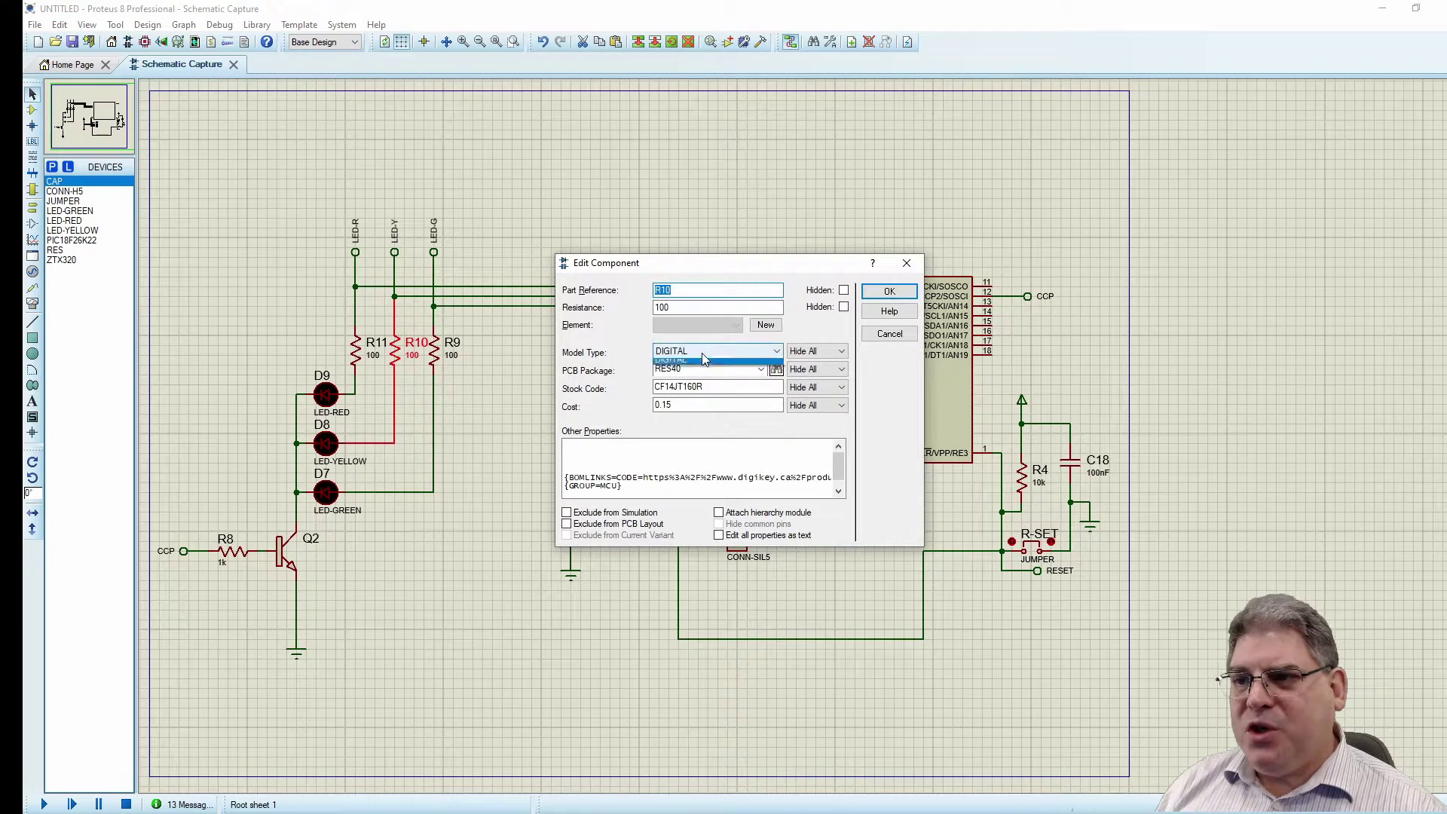
pyautogui.click(712, 374)
pyautogui.click(889, 291)
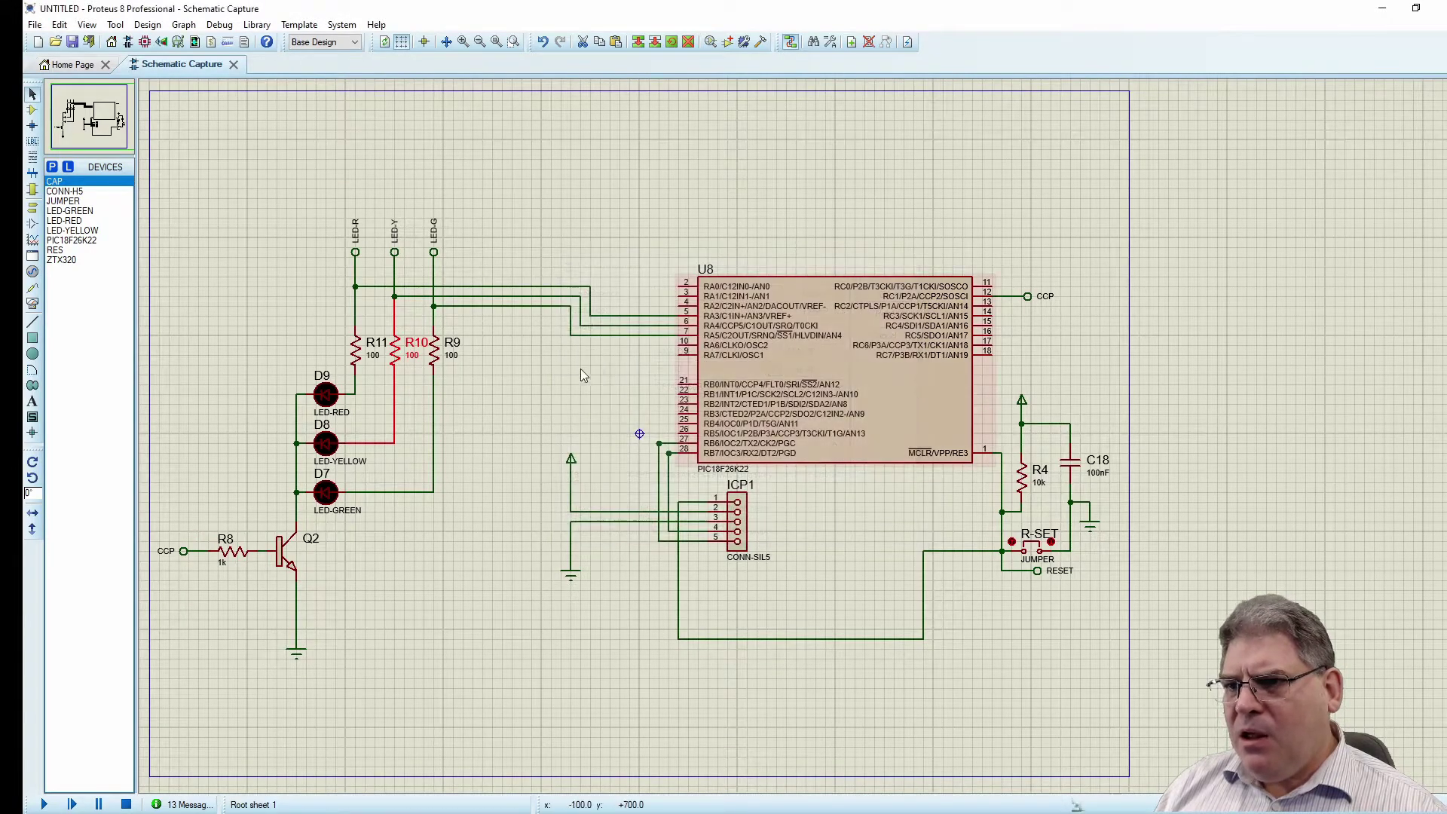
pyautogui.doubleClick(435, 351)
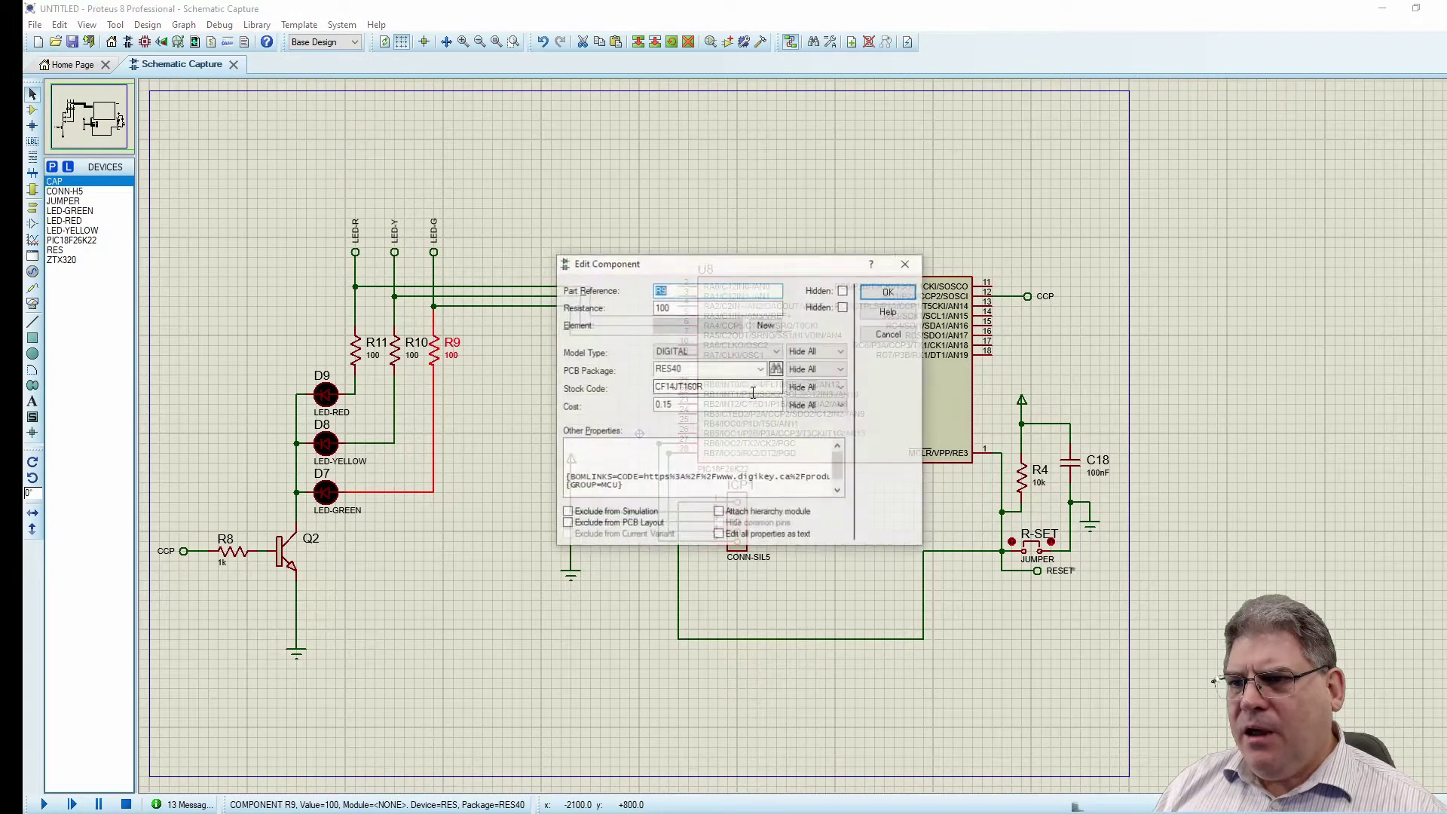
pyautogui.click(717, 351)
pyautogui.click(712, 375)
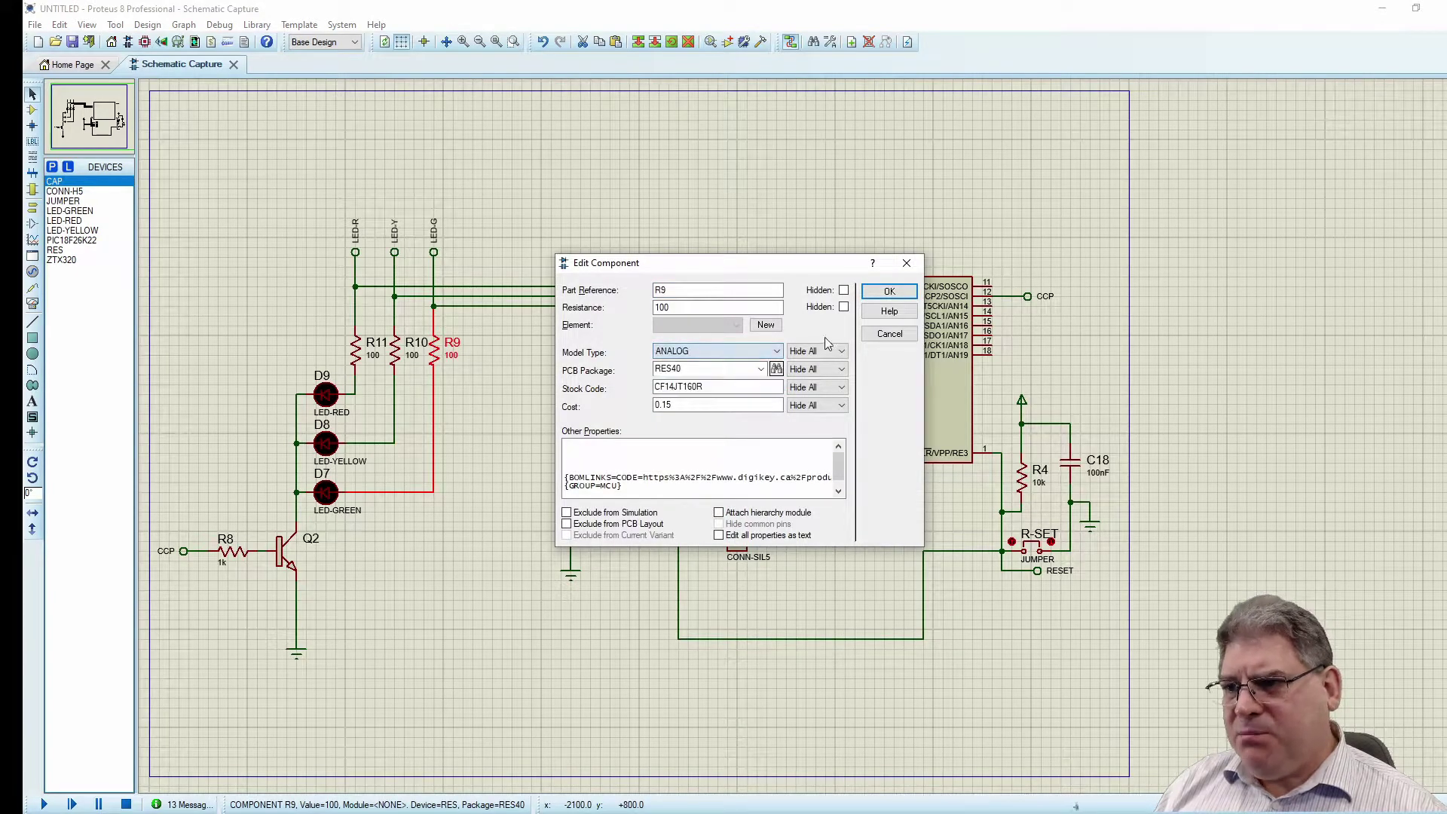
pyautogui.click(882, 291)
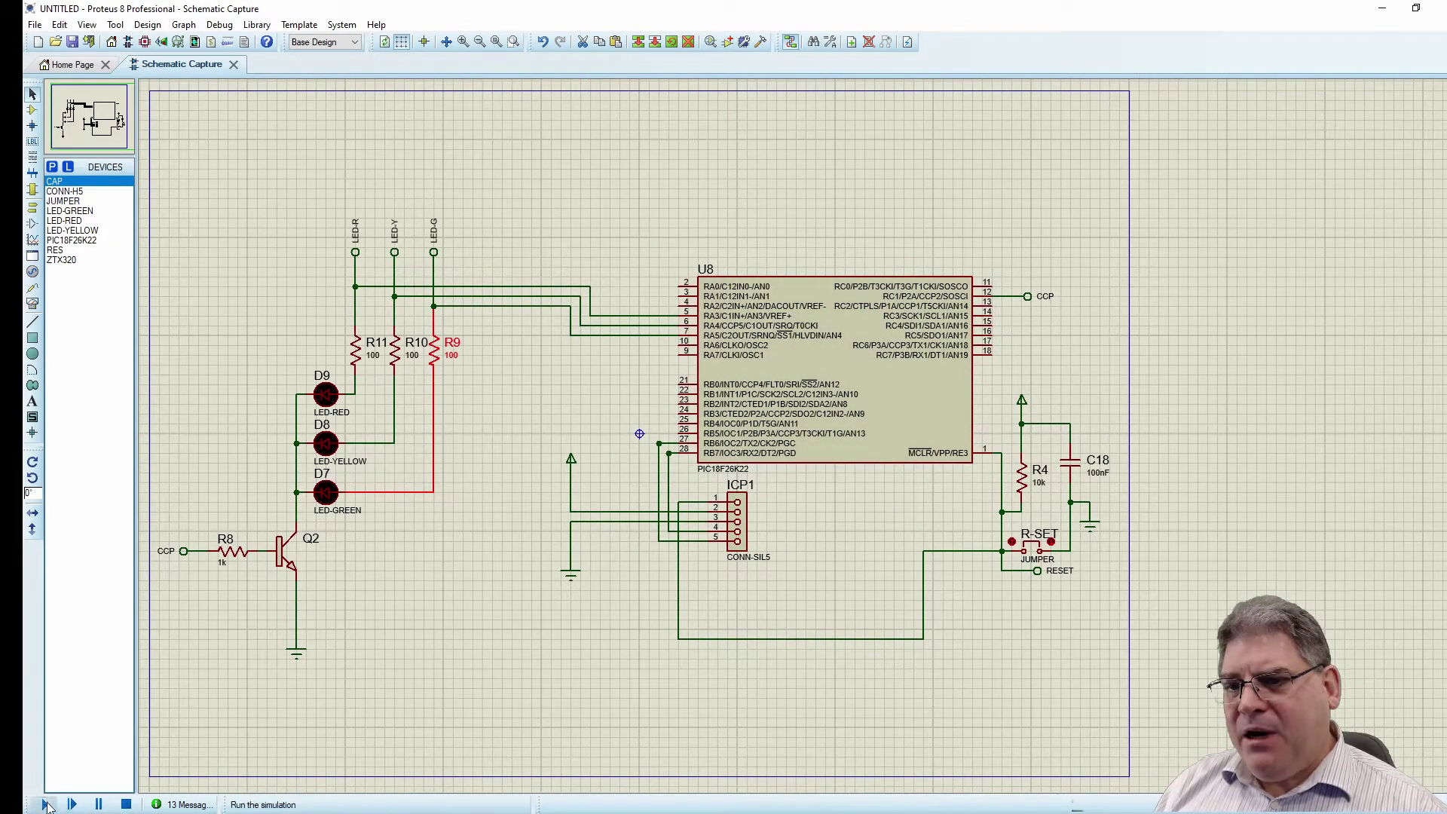
pyautogui.click(44, 805)
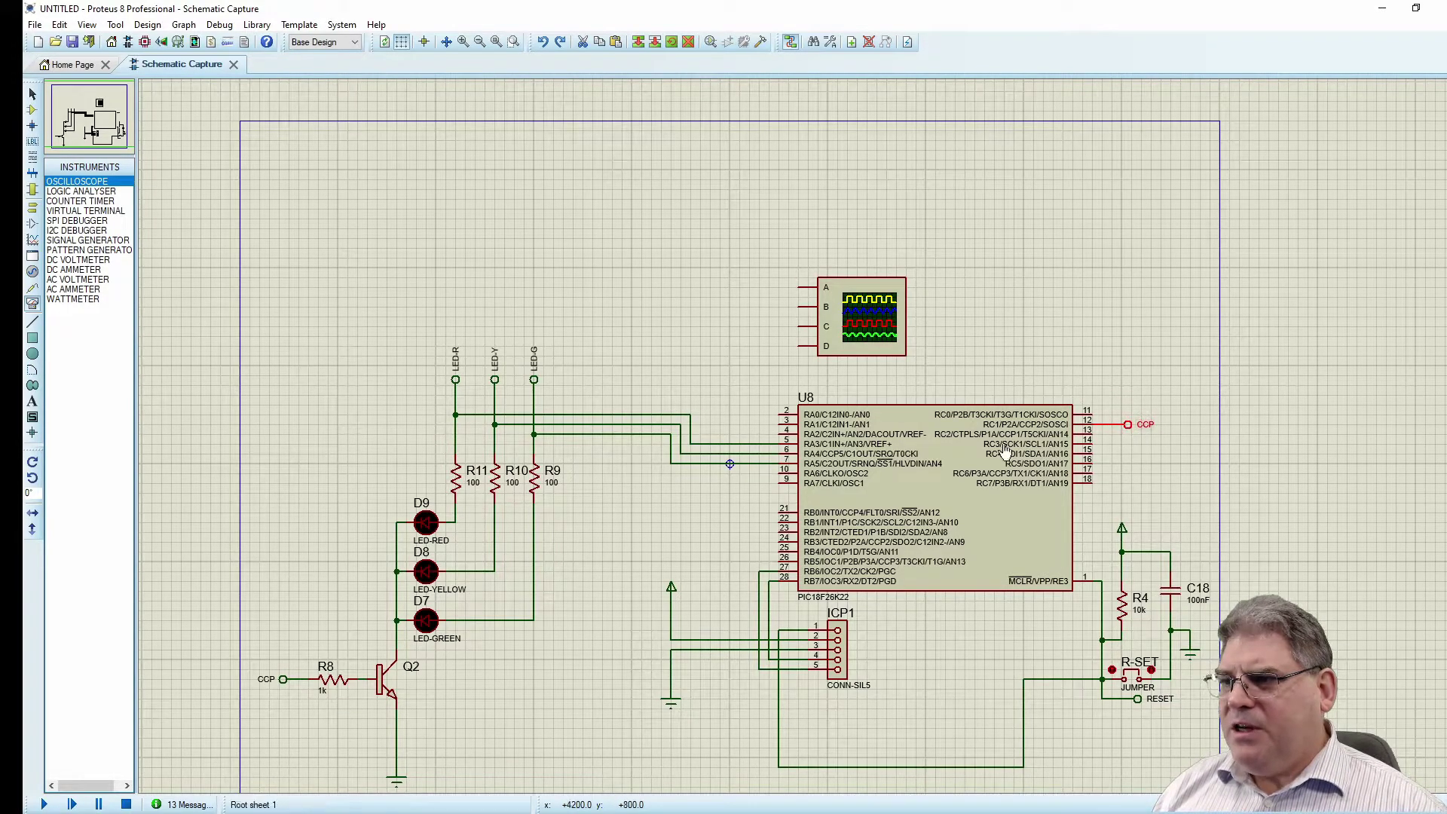
pyautogui.click(935, 528)
pyautogui.click(956, 301)
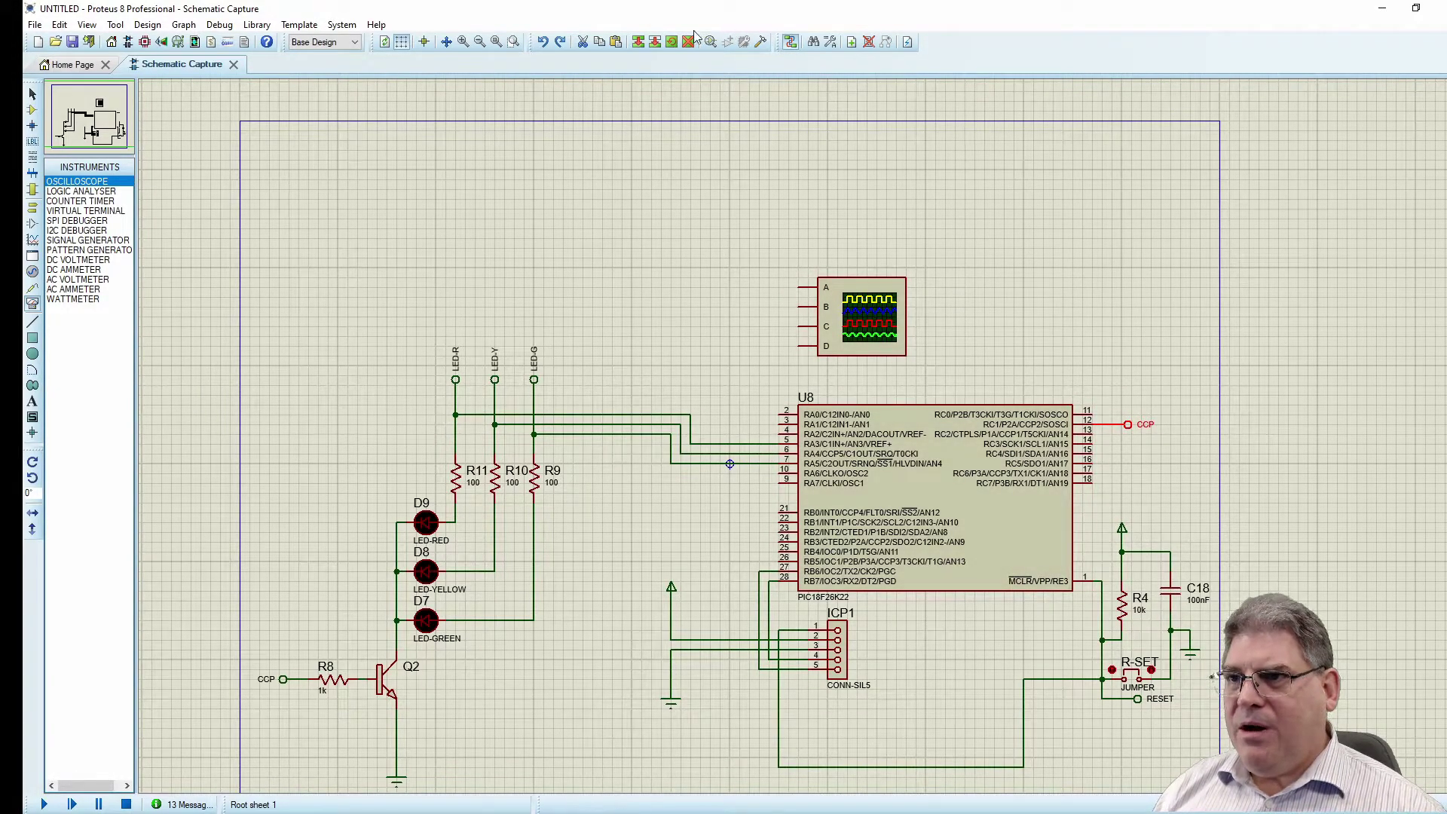
# - Place a mirrored copy of the CCP terminal beside the oscilloscope and wire it to input A
pyautogui.click(1127, 424)
pyautogui.hotkey('ctrl', 'c')
pyautogui.hotkey('ctrl', 'v')
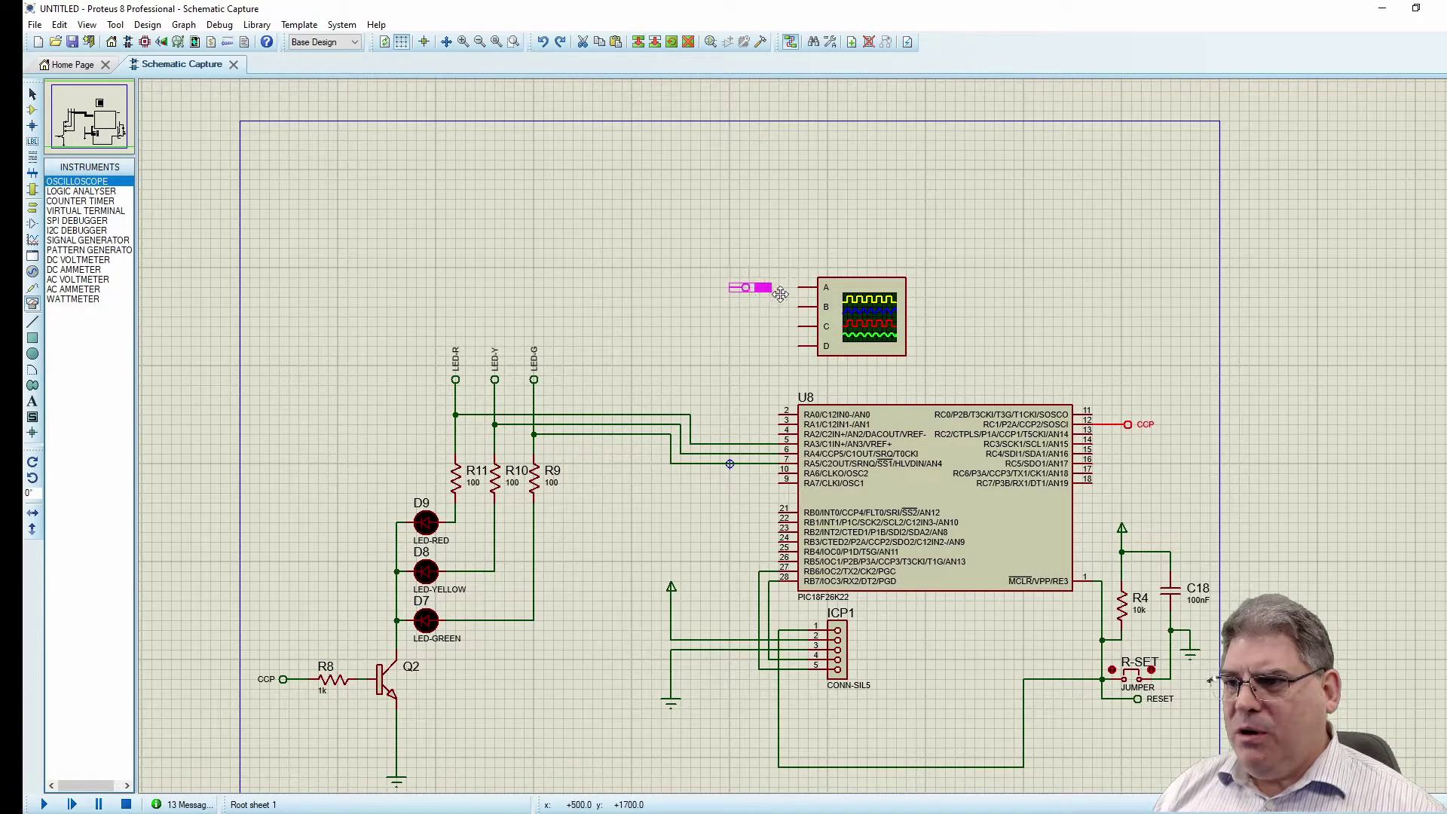
pyautogui.click(746, 298)
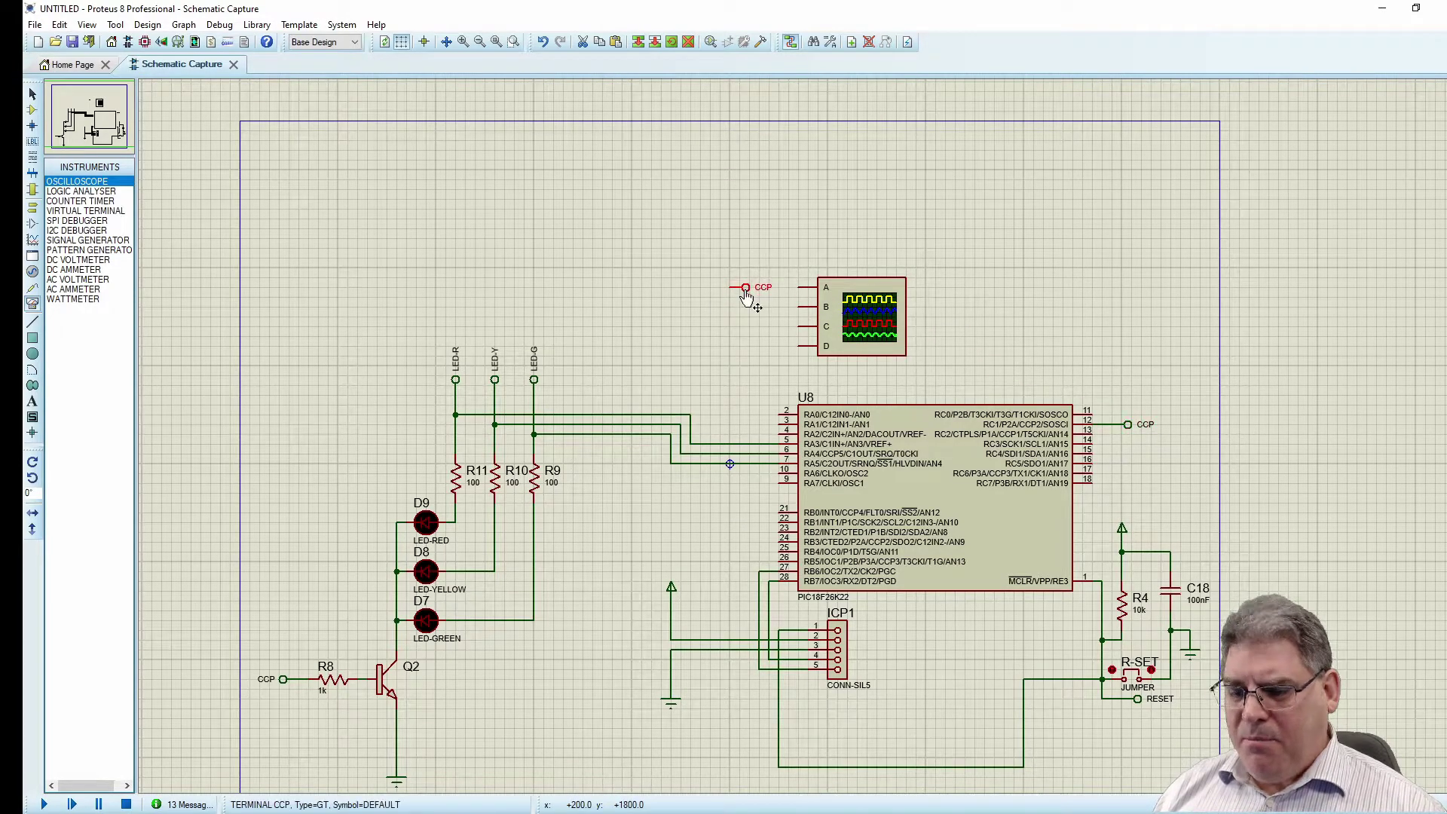
pyautogui.hotkey('ctrl', 'm')
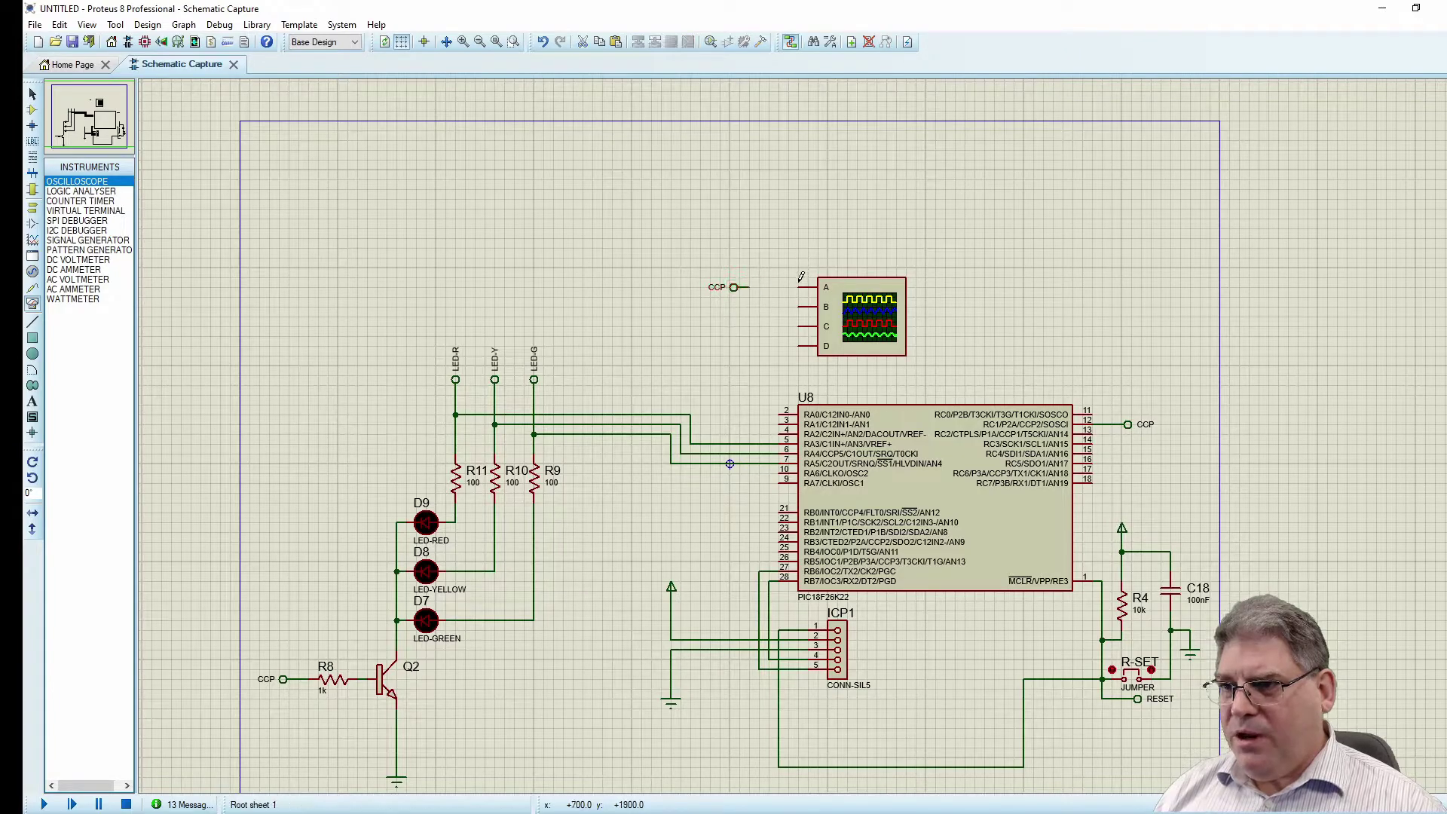
pyautogui.click(799, 286)
pyautogui.click(749, 287)
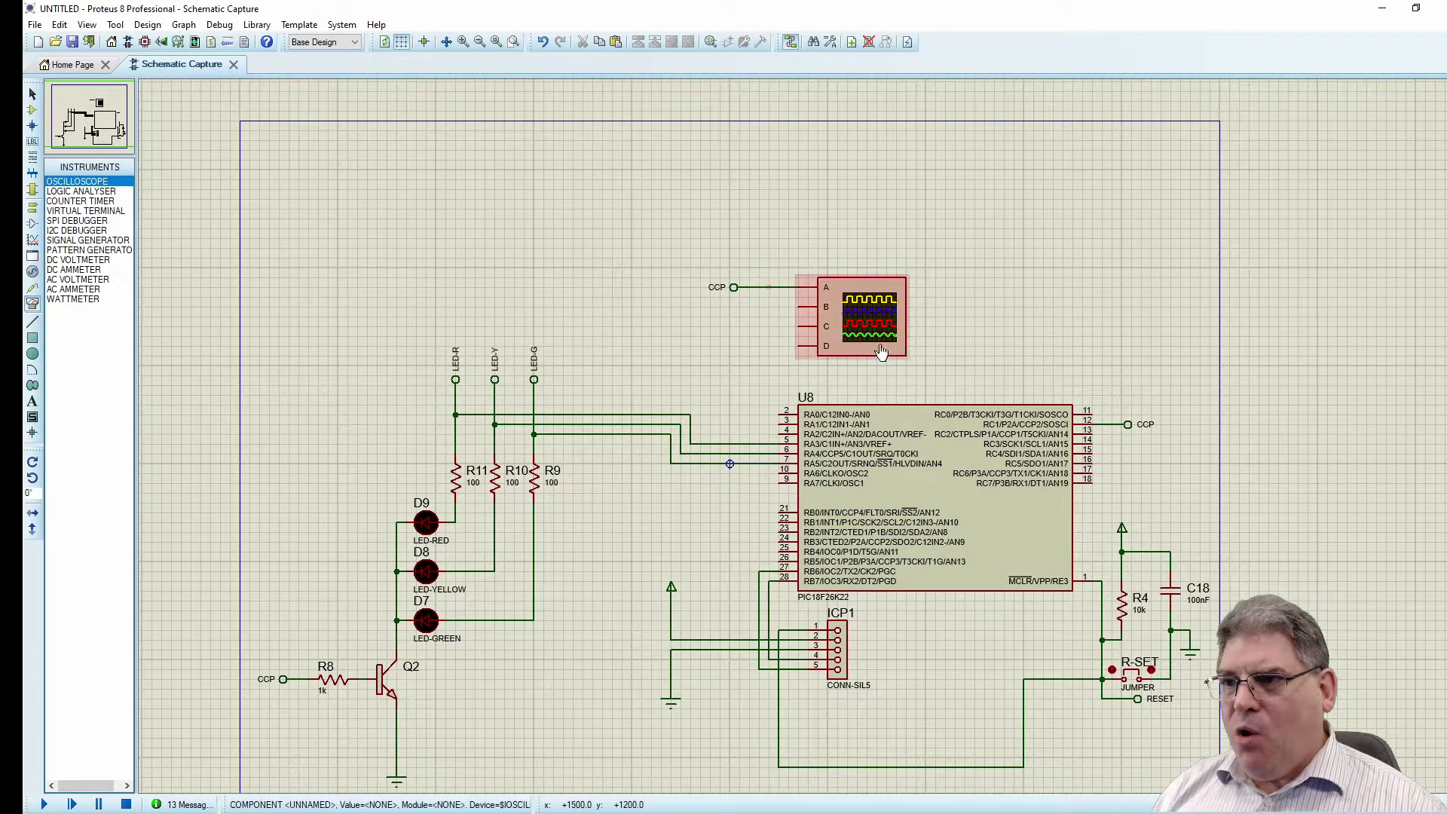
# - Run the simulation and set oscilloscope Channel A to DC coupling, position 0 and 1 V per division
pyautogui.moveTo(997, 282); pyautogui.dragTo(913, 232)
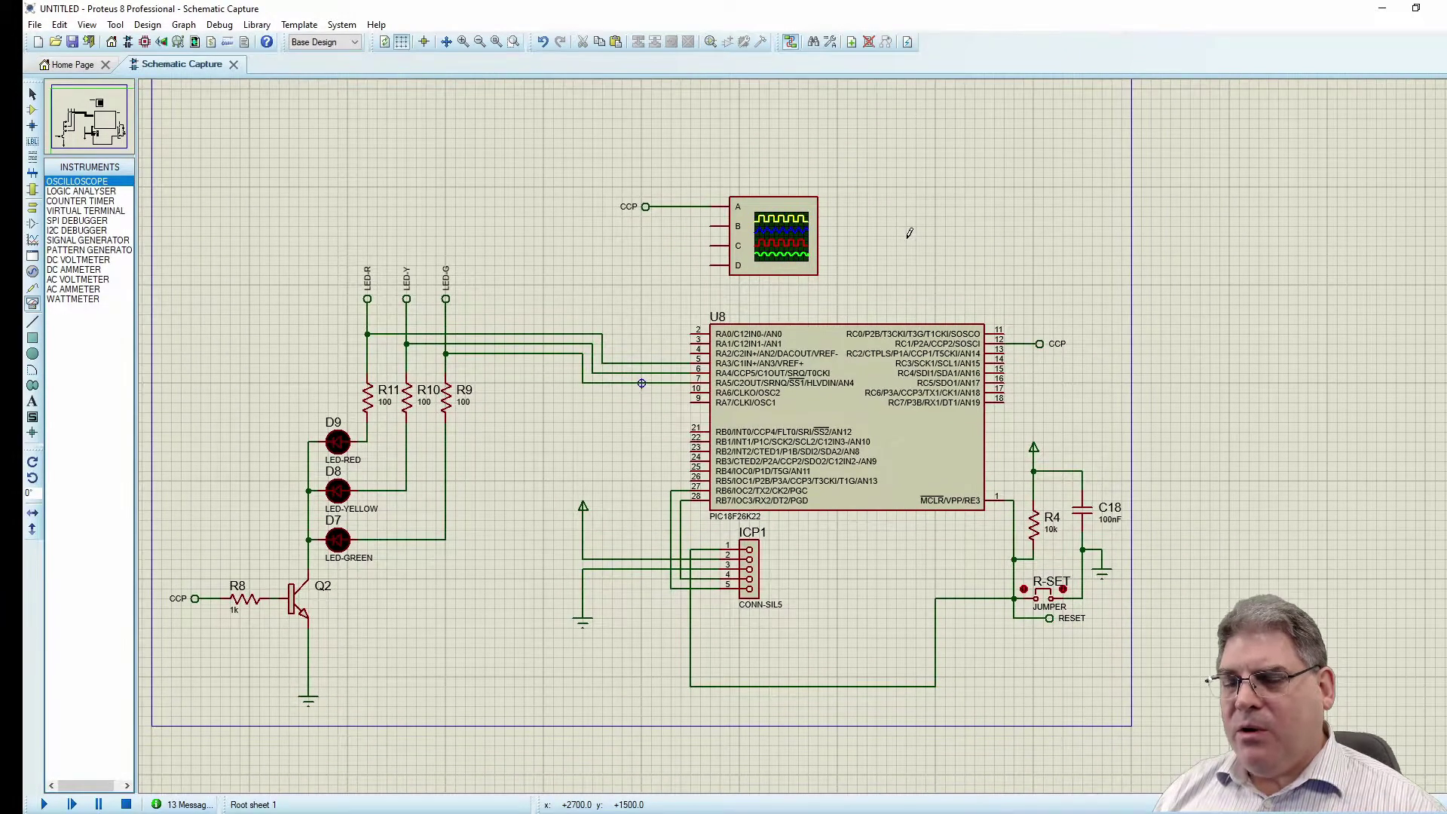
pyautogui.click(43, 804)
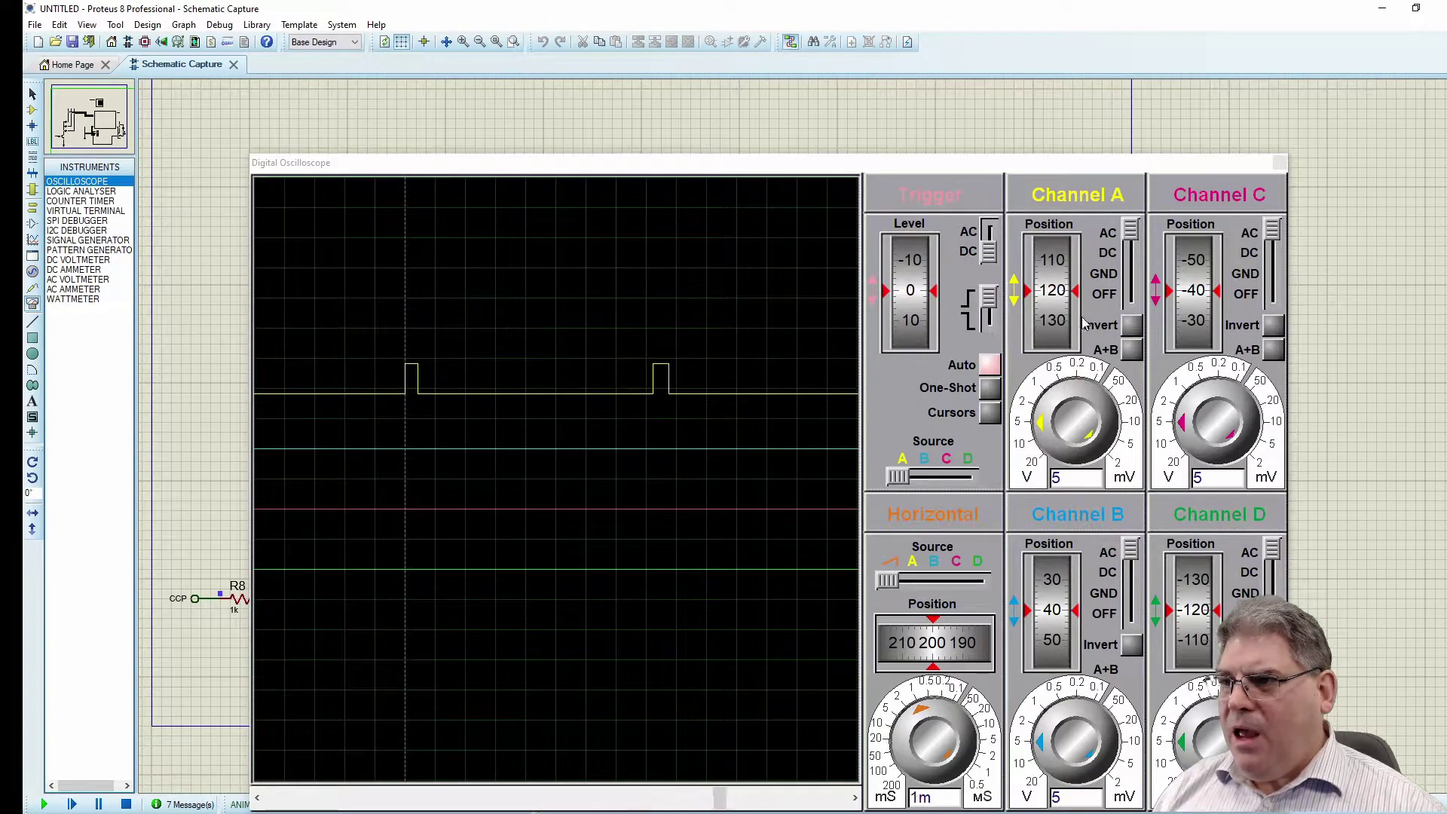
pyautogui.click(1127, 252)
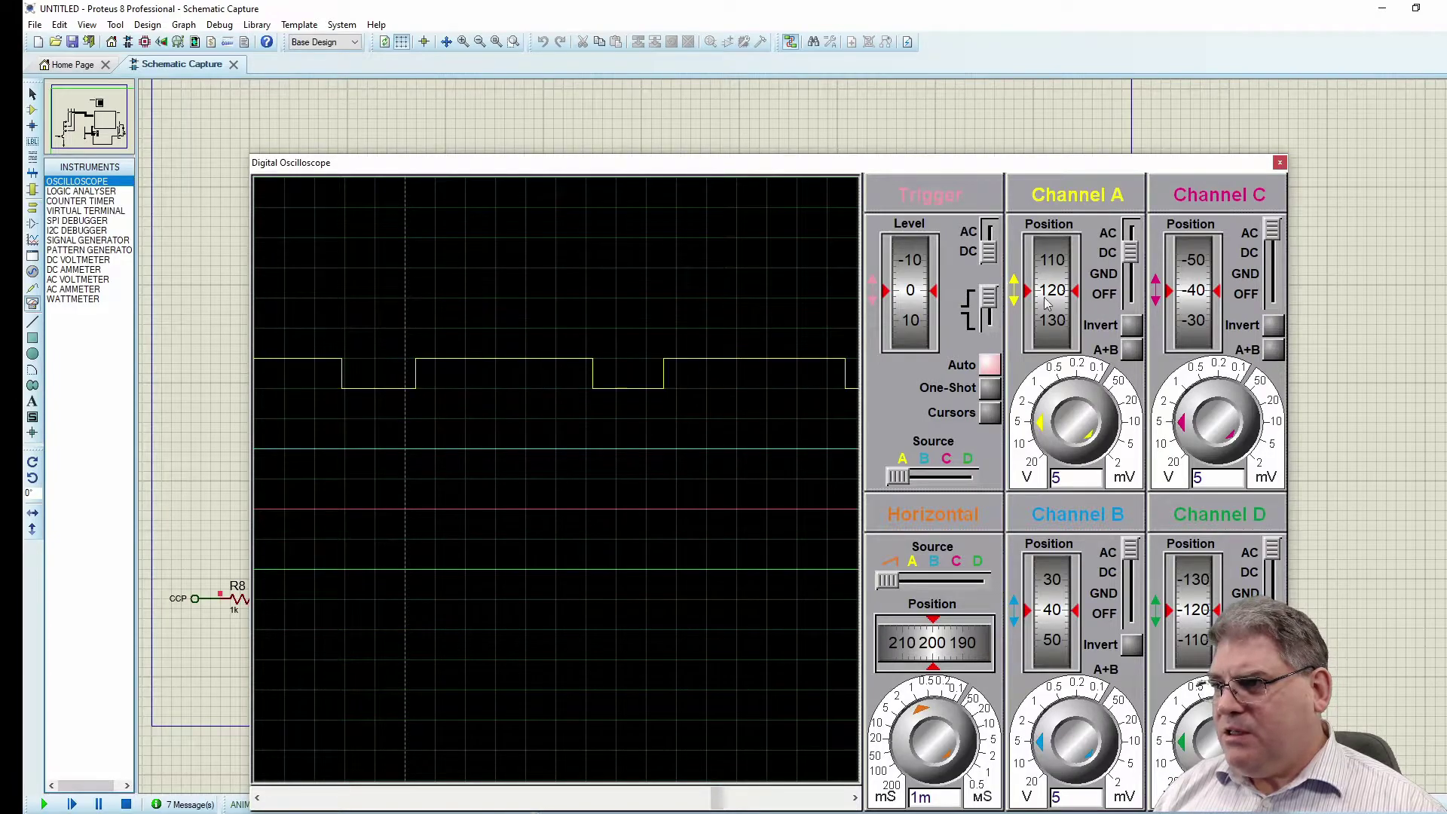
pyautogui.moveTo(1052, 281); pyautogui.dragTo(1053, 324)
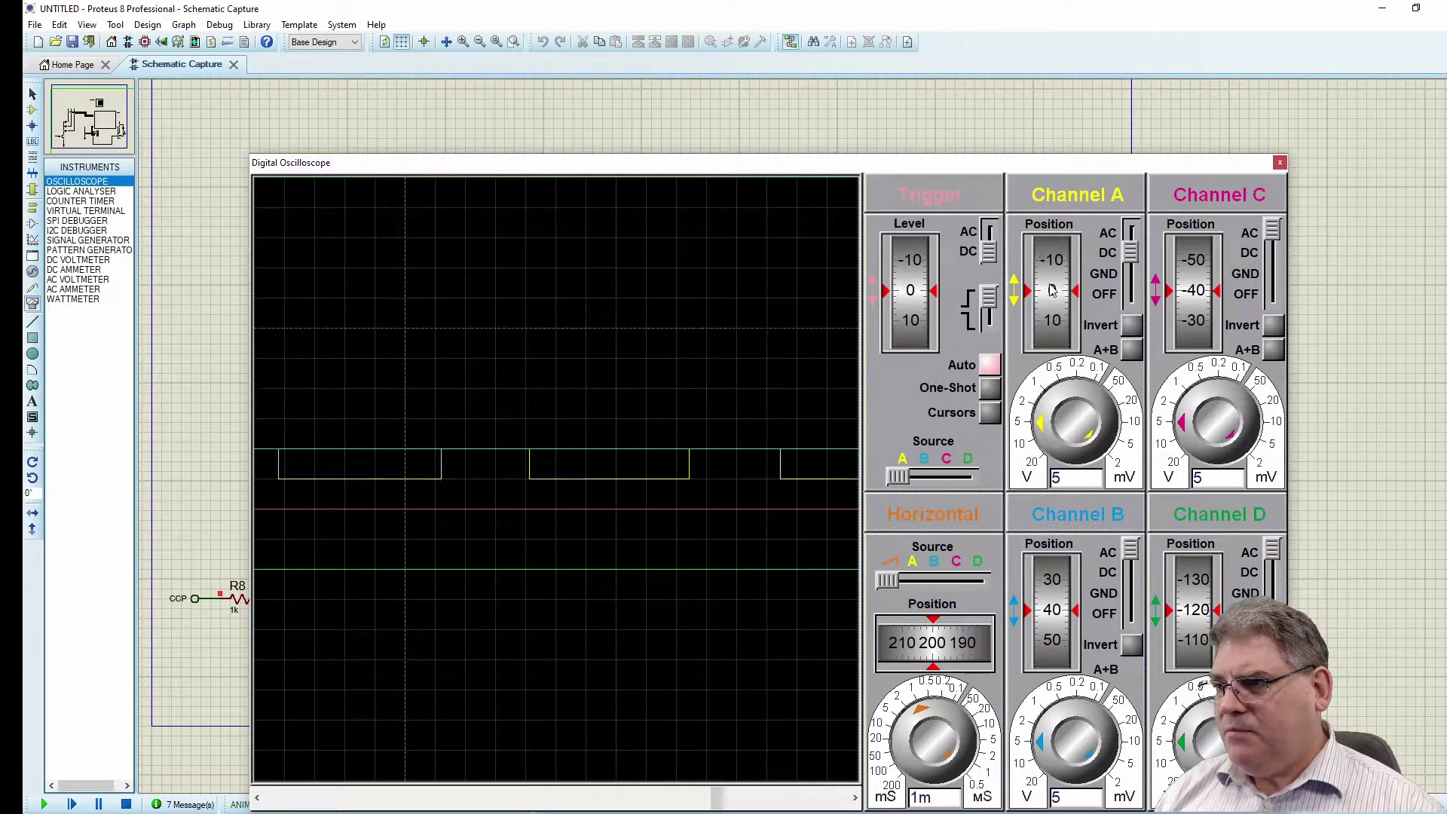
pyautogui.click(1047, 391)
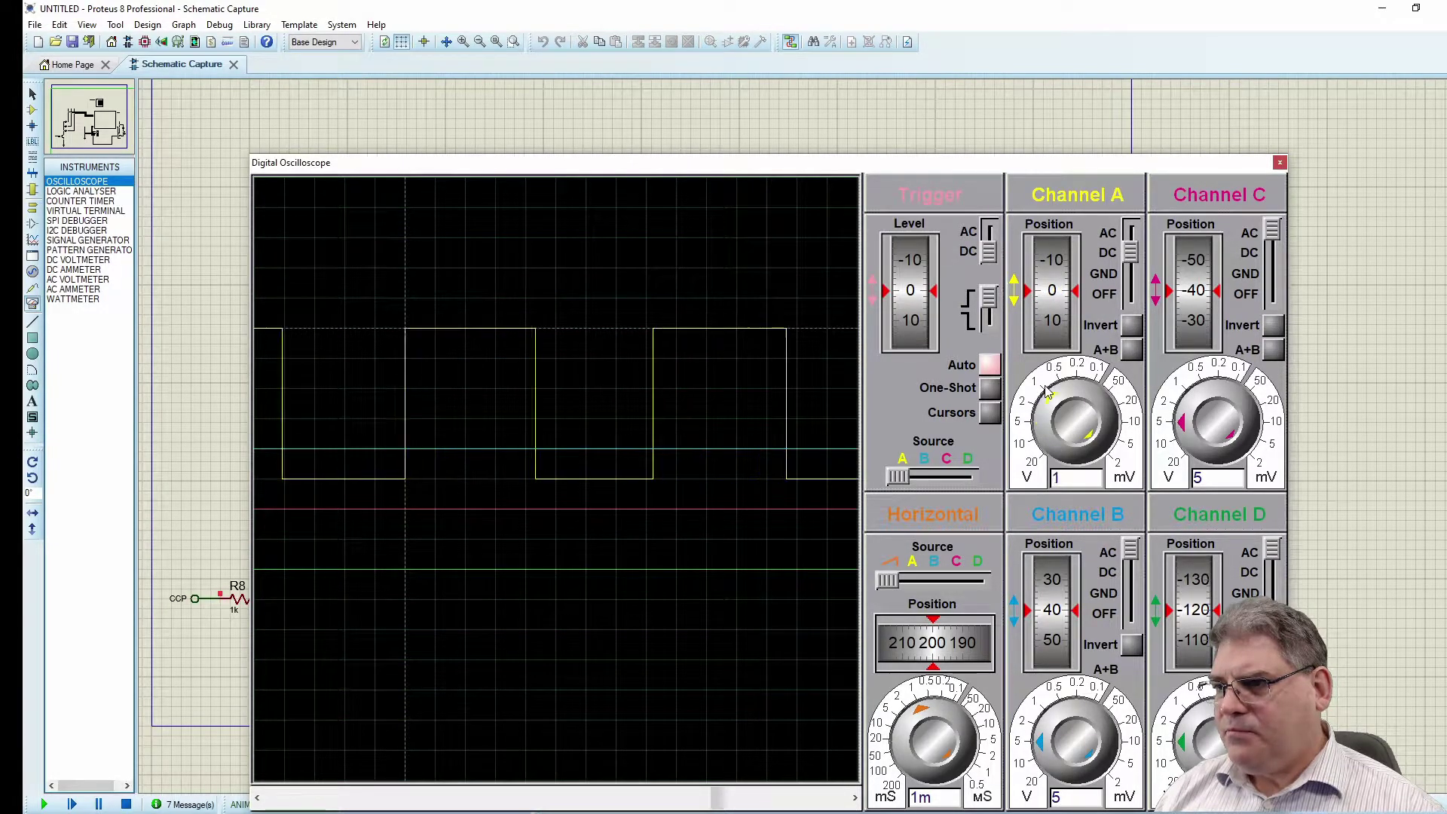
# - Set oscilloscope Channel B to position 0 with GND coupling, and turn Channels C and D off
pyautogui.moveTo(1068, 606); pyautogui.dragTo(1067, 637)
pyautogui.click(1128, 593)
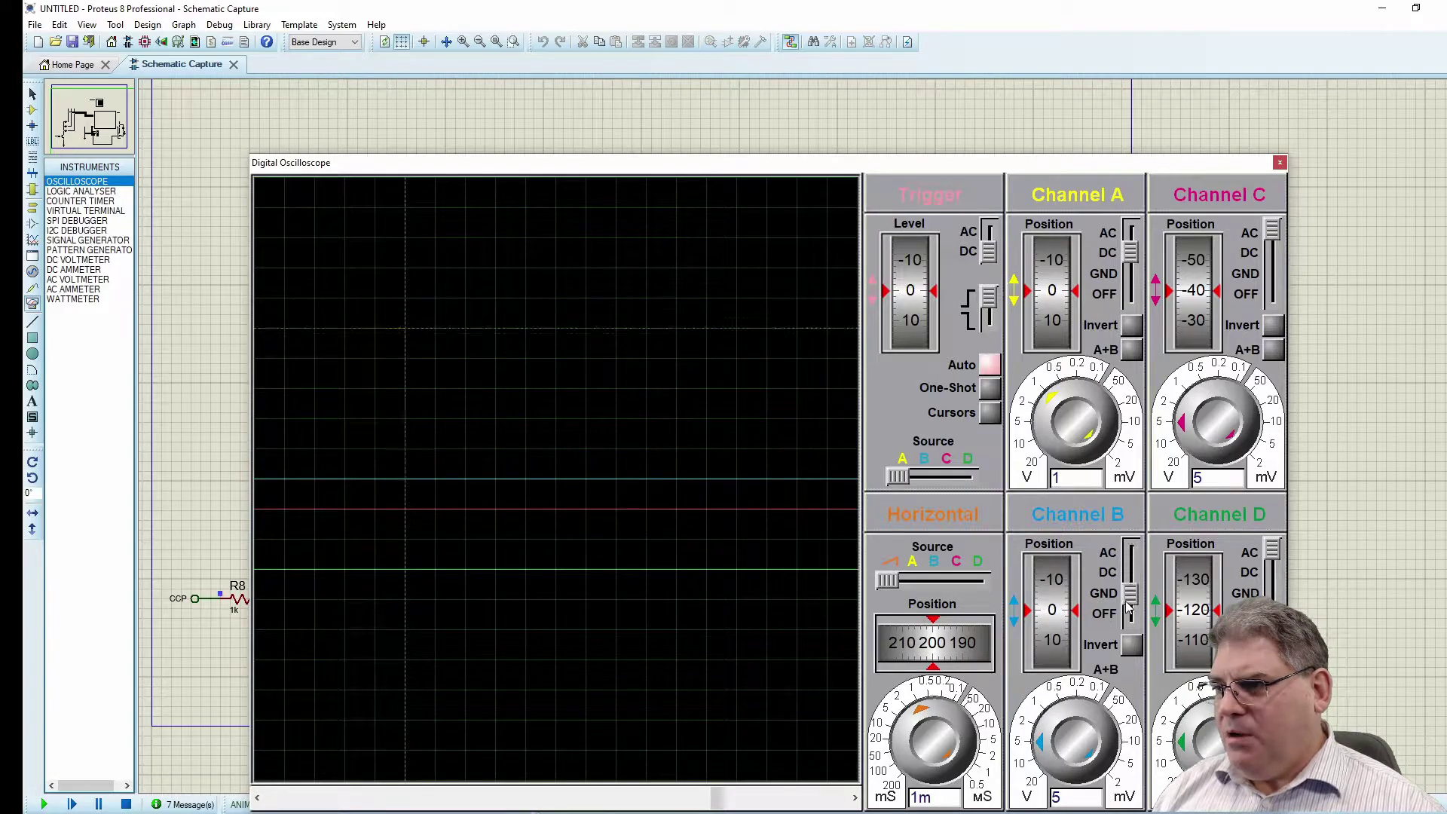
pyautogui.click(1272, 613)
pyautogui.click(1273, 297)
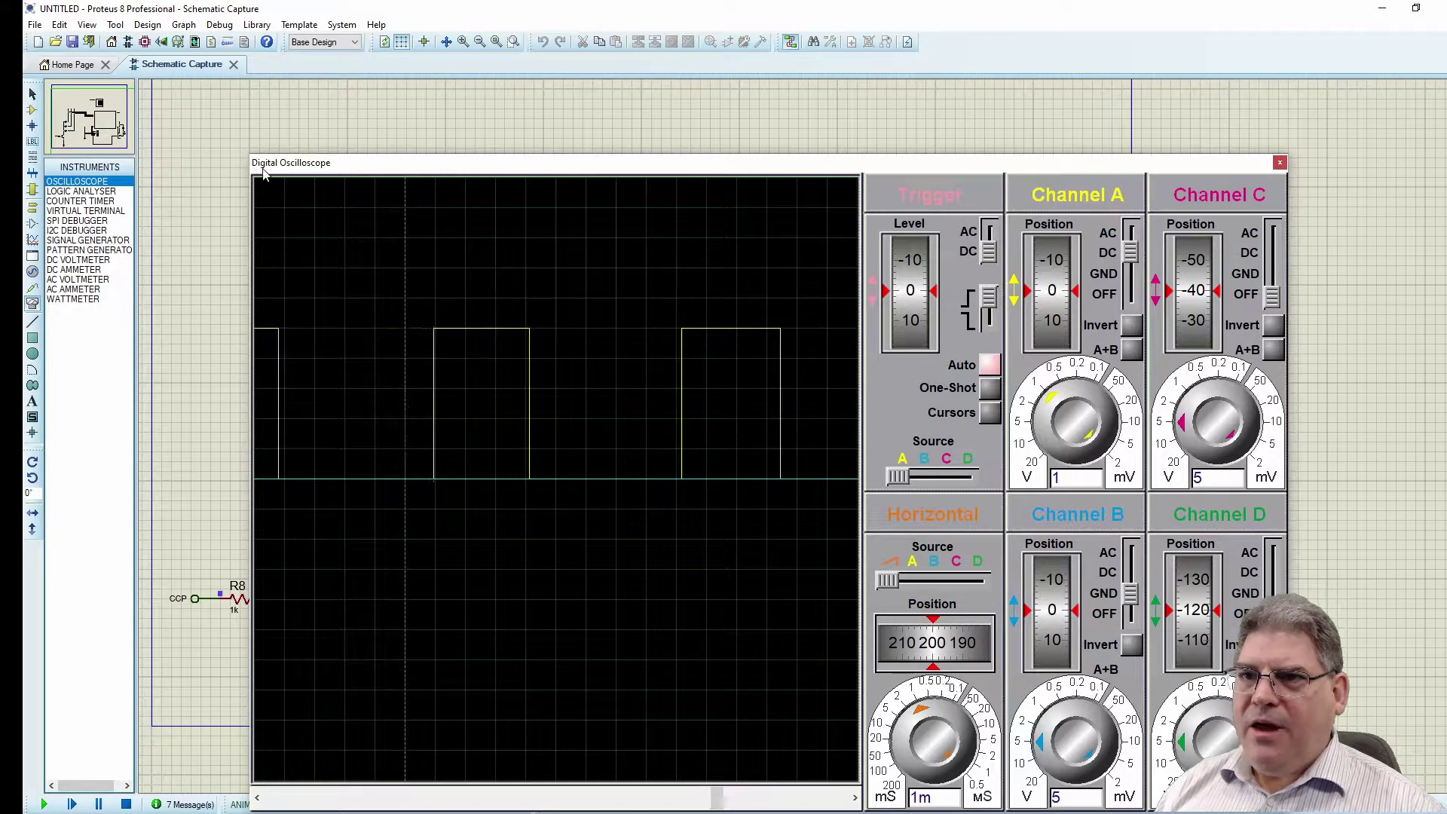
# - Move the Digital Oscilloscope window aside to observe the LED circuit alongside the Channel A waveform, and stop the simulation
pyautogui.moveTo(470, 169)
pyautogui.mouseDown()
pyautogui.moveTo(646, 147)
pyautogui.moveTo(639, 132)
pyautogui.mouseUp()
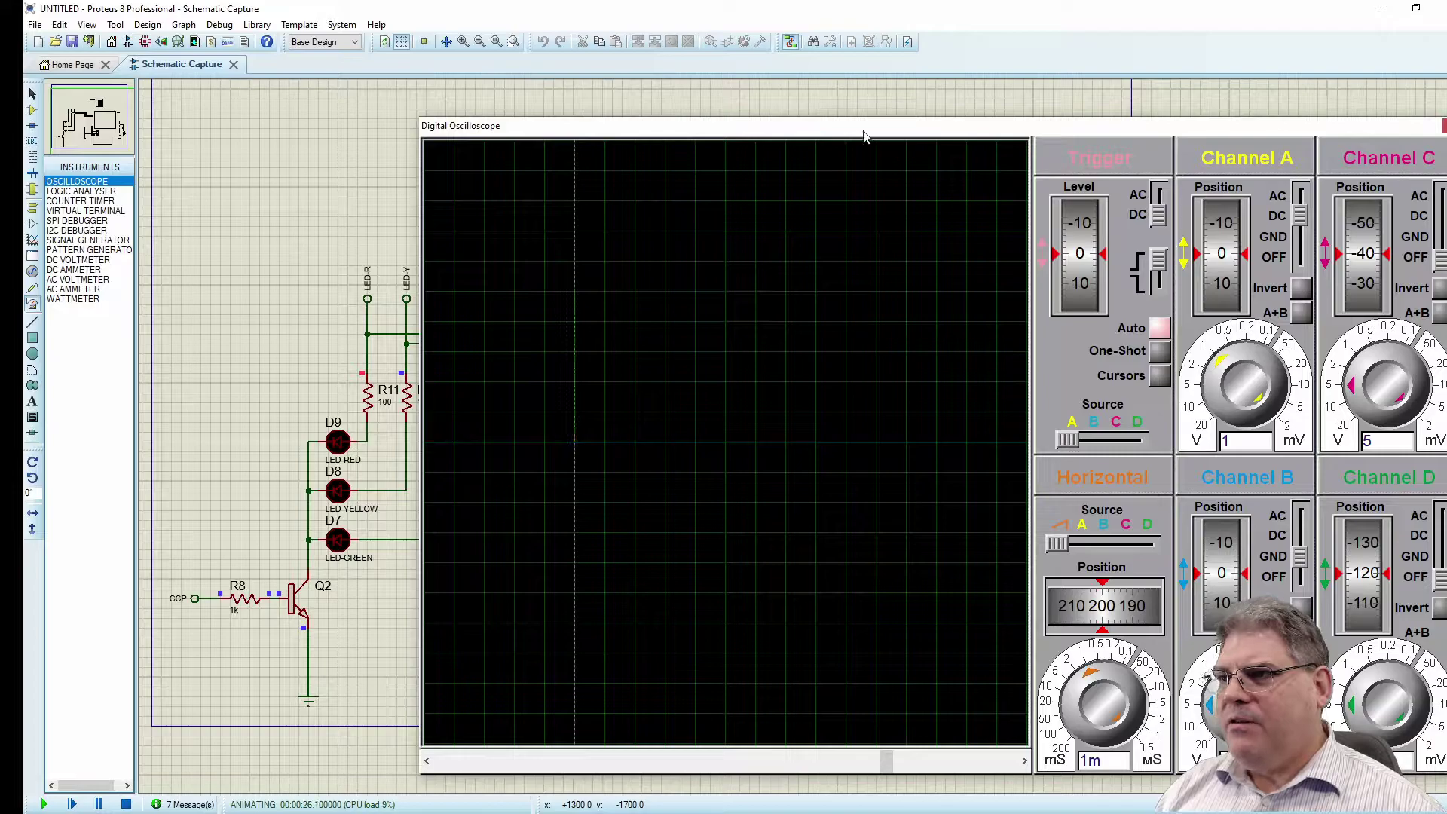
pyautogui.click(866, 92)
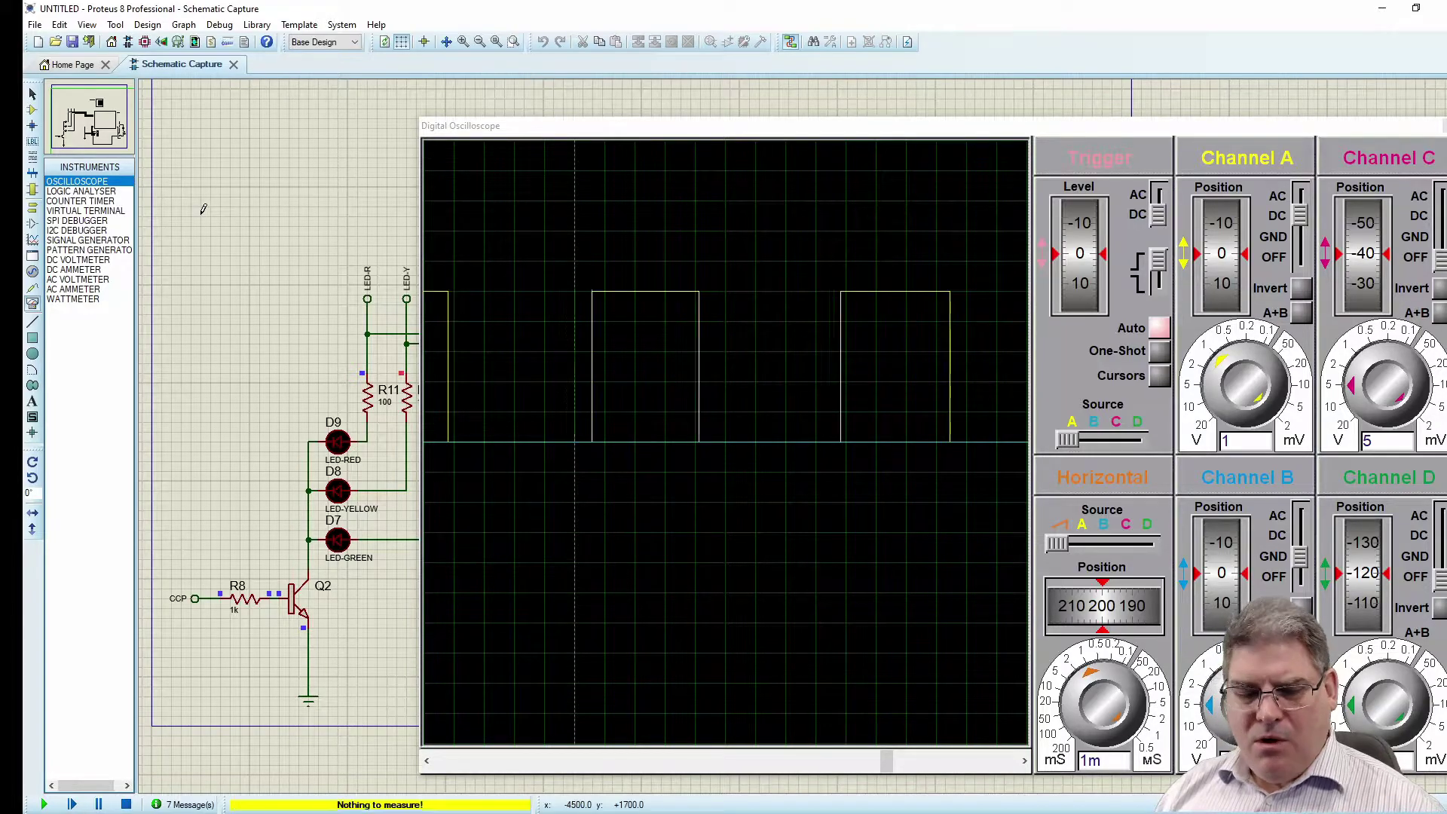
pyautogui.press('shift+Pause')
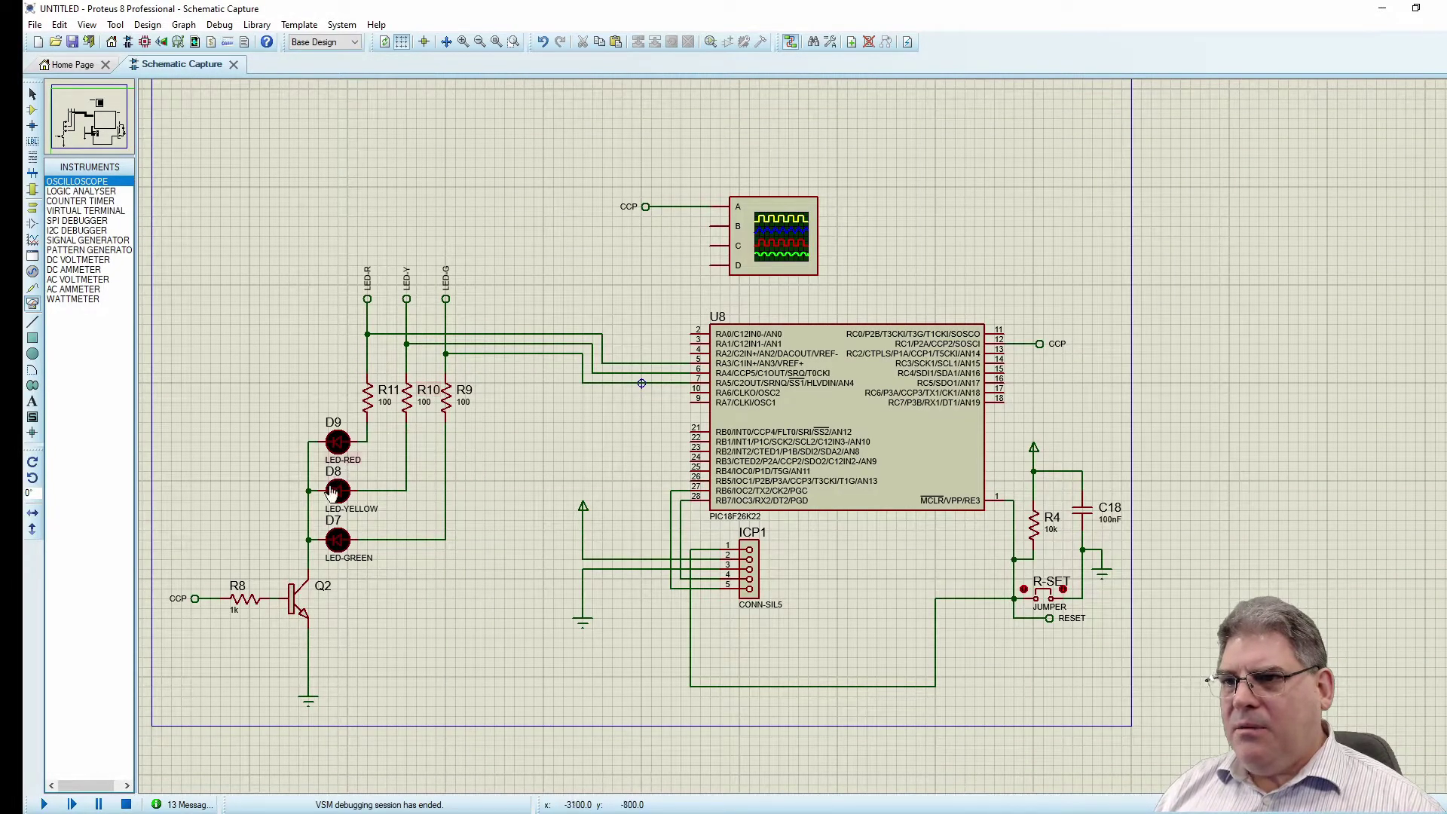
# - Delete the oscilloscope from the schematic and briefly run the simulation to observe the three LEDs driven by Q2
pyautogui.moveTo(337, 490); pyautogui.dragTo(648, 380)
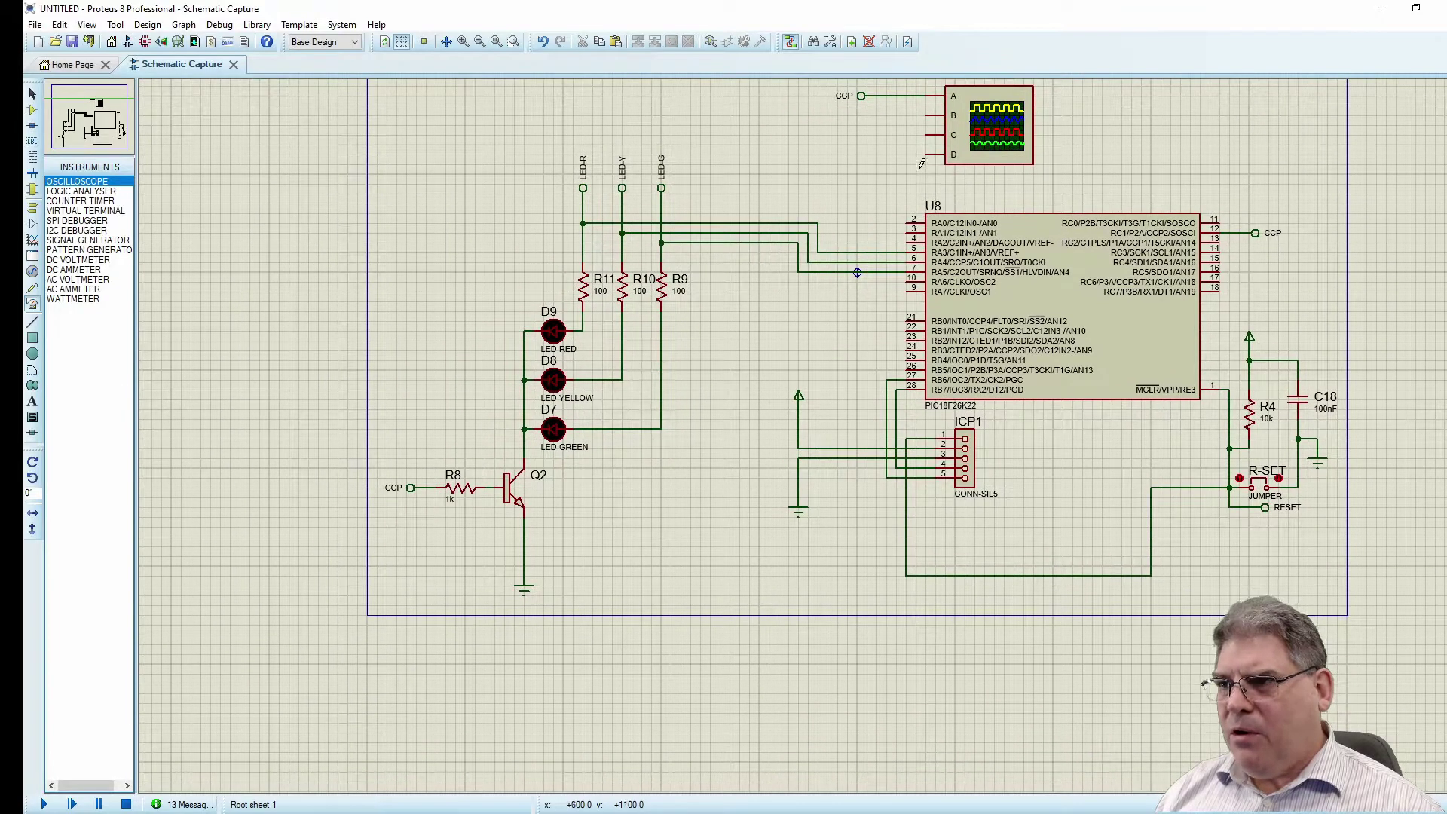
pyautogui.rightClick(993, 121)
pyautogui.rightClick(993, 121)
pyautogui.scroll(1, 554, 504)
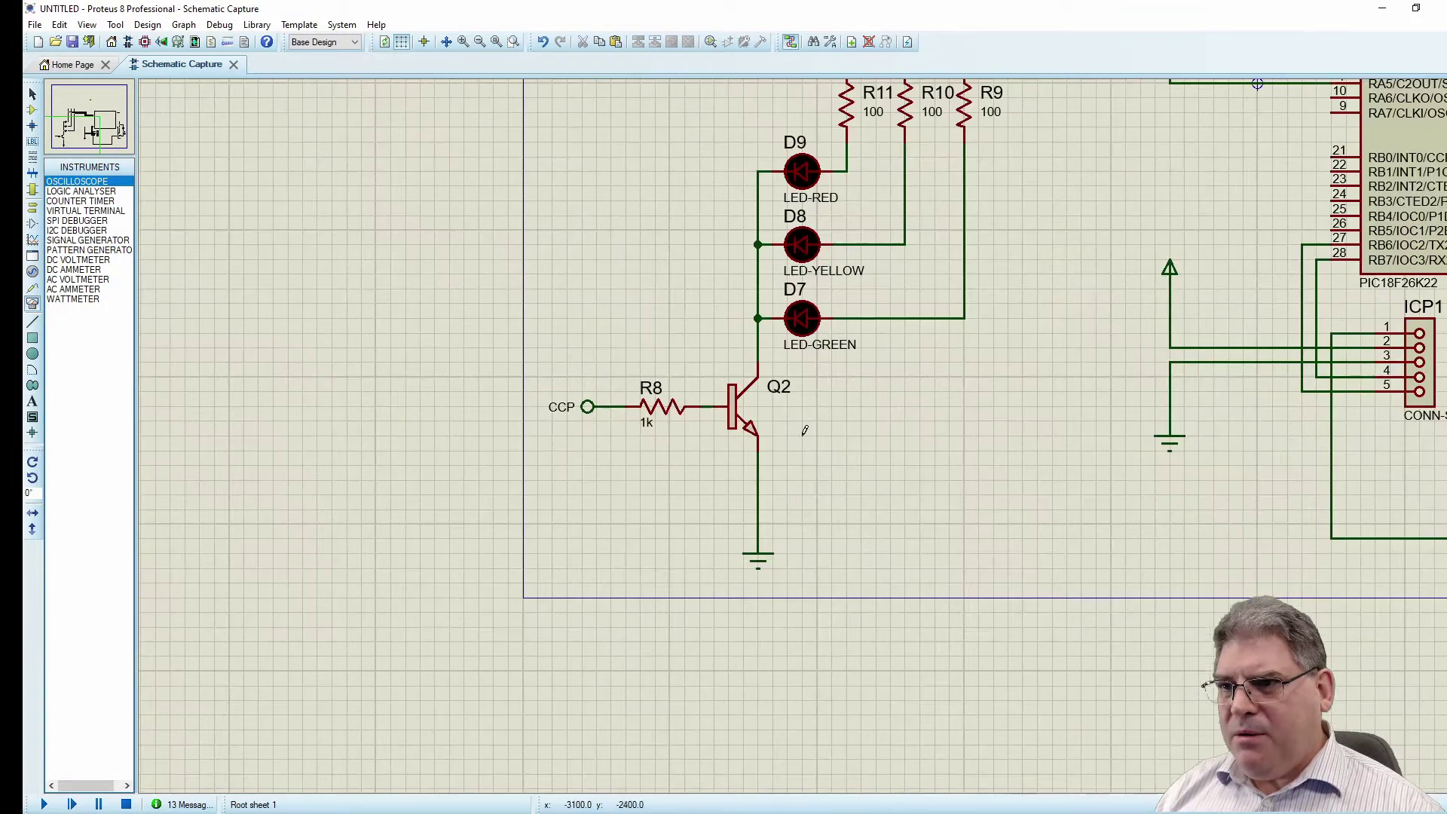
pyautogui.click(44, 804)
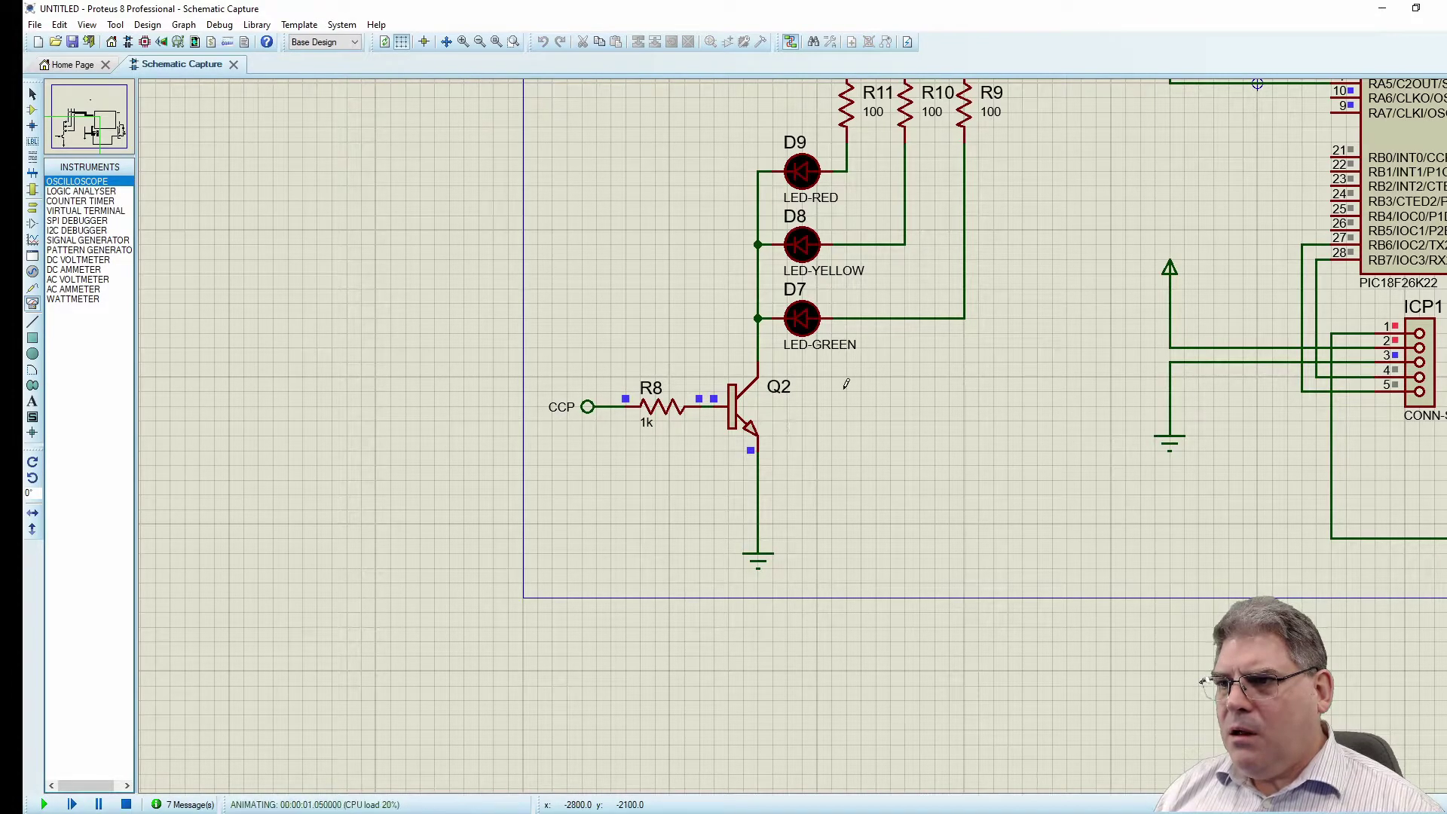
pyautogui.moveTo(846, 381); pyautogui.dragTo(747, 478)
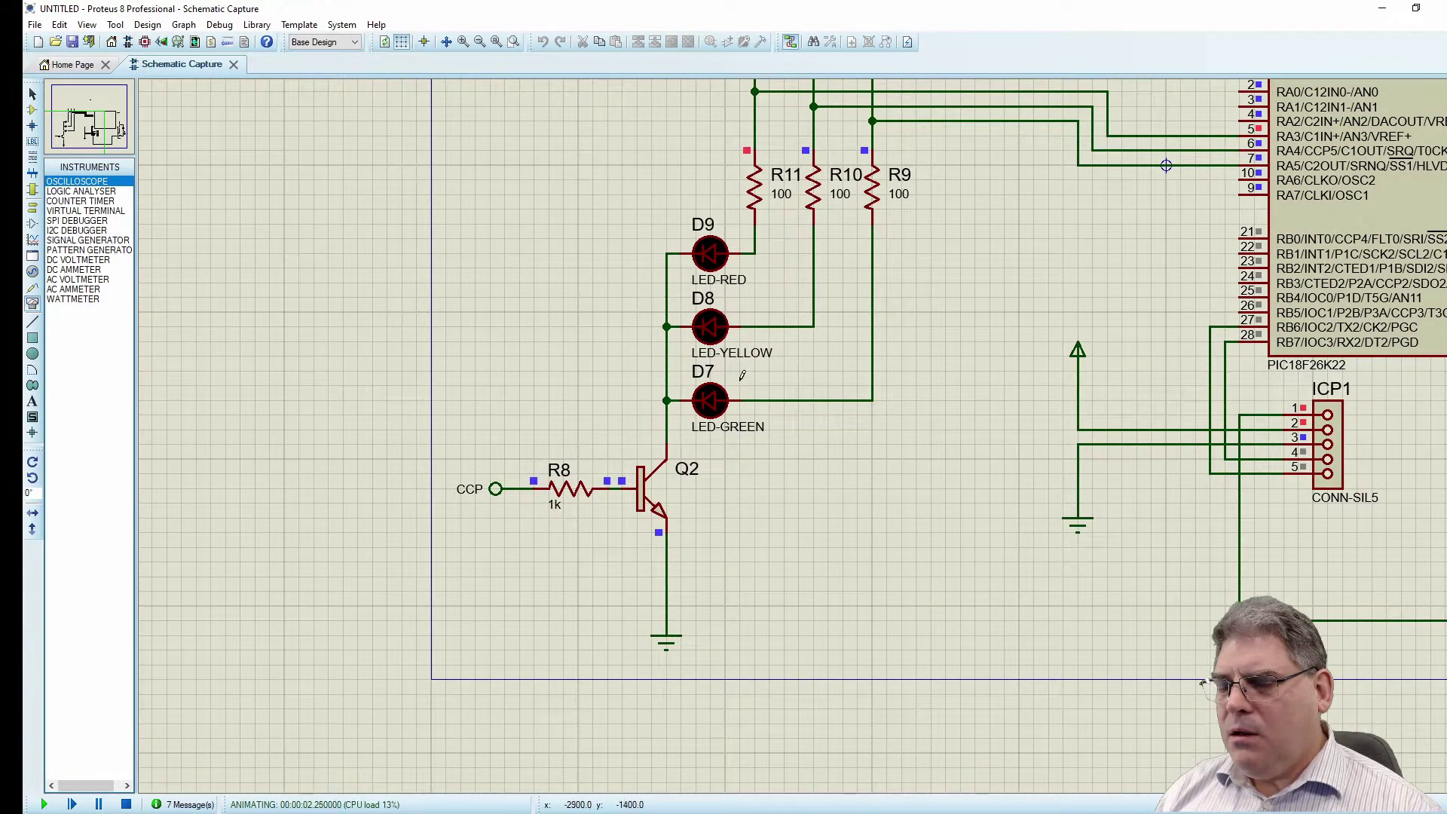
pyautogui.press('shift+Pause')
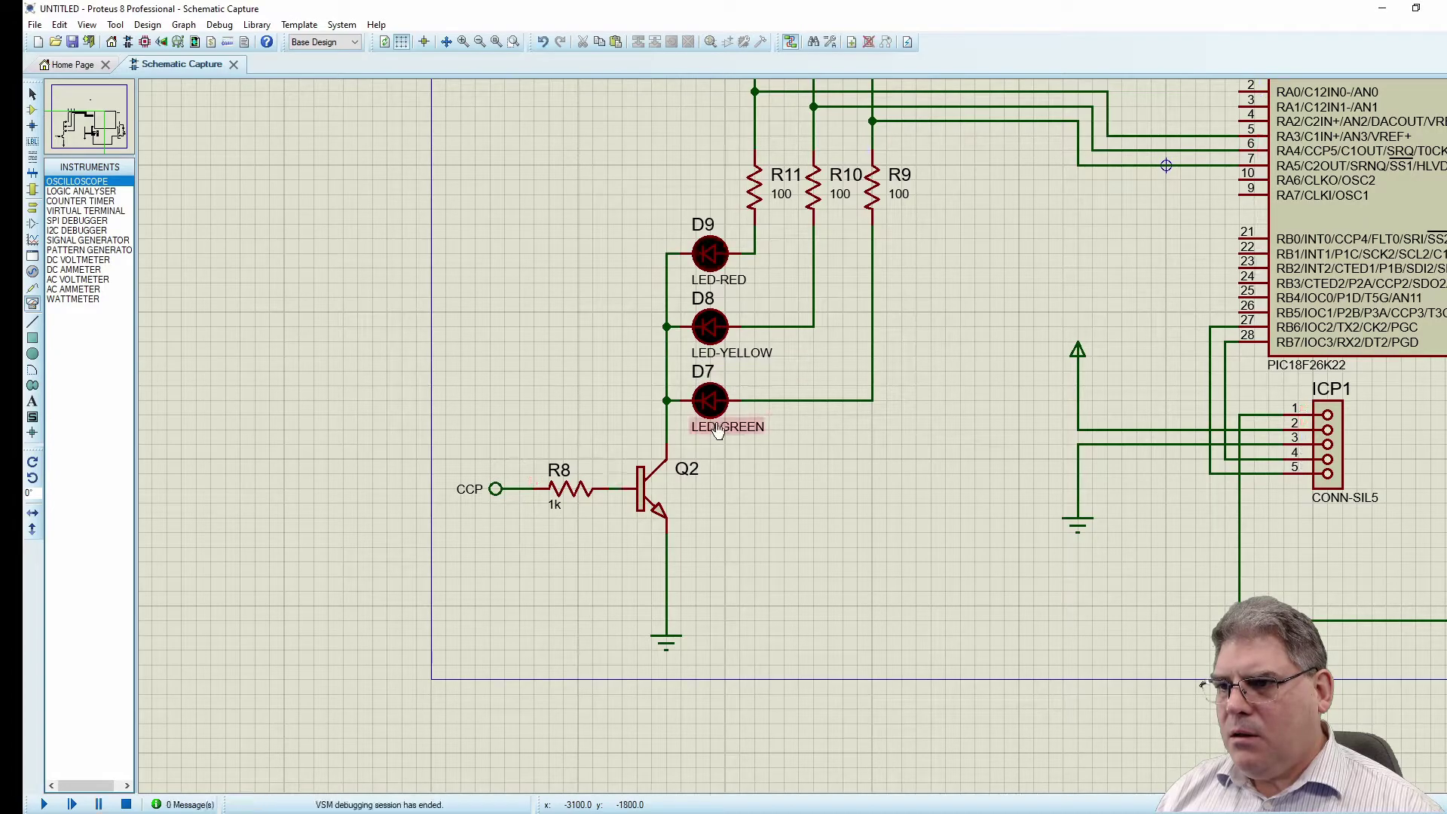
# - Examine the model type, forward voltage and full drive current of the green LED D7 and yellow LED D8
pyautogui.doubleClick(718, 431)
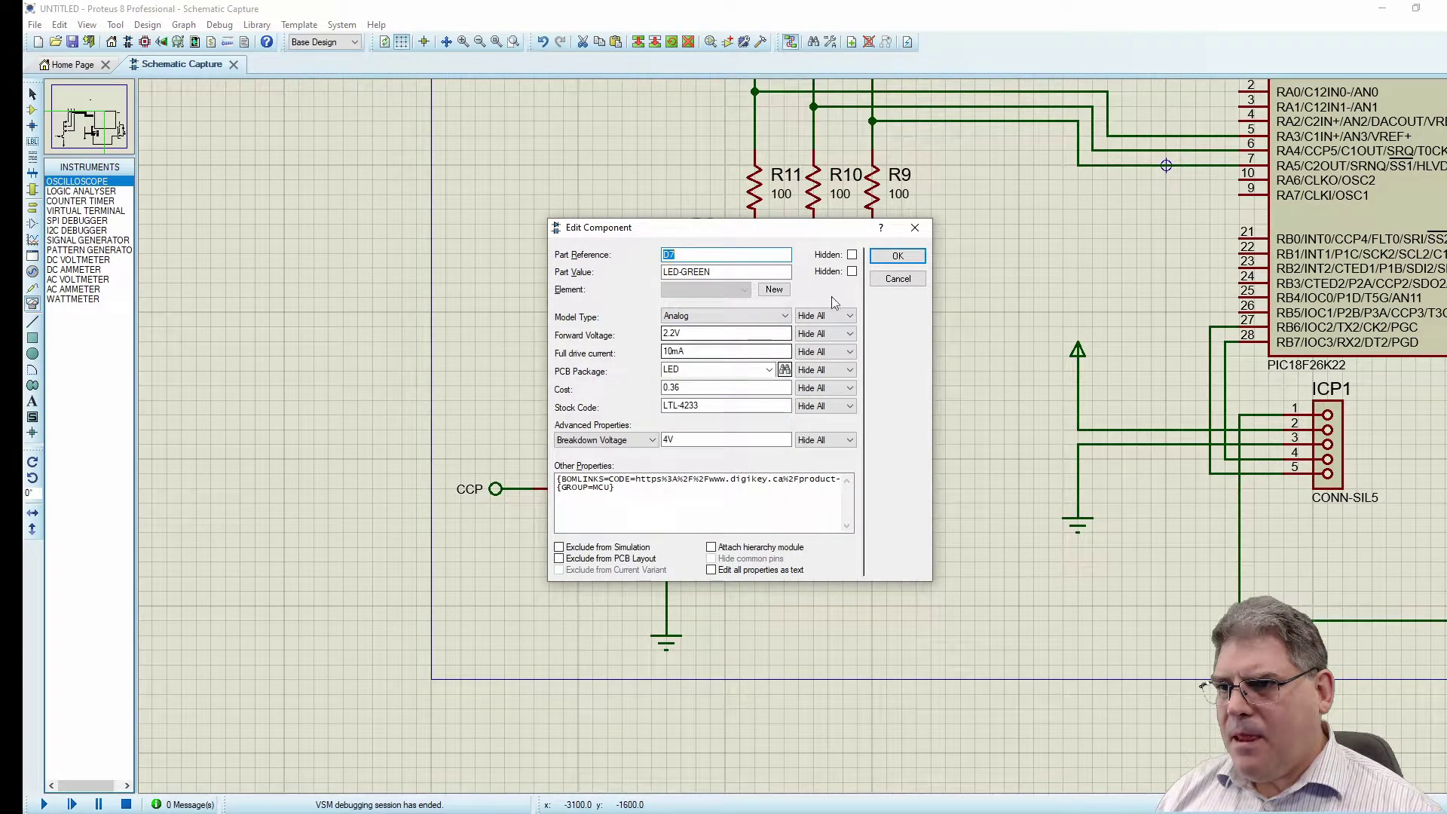
pyautogui.click(898, 257)
pyautogui.doubleClick(712, 326)
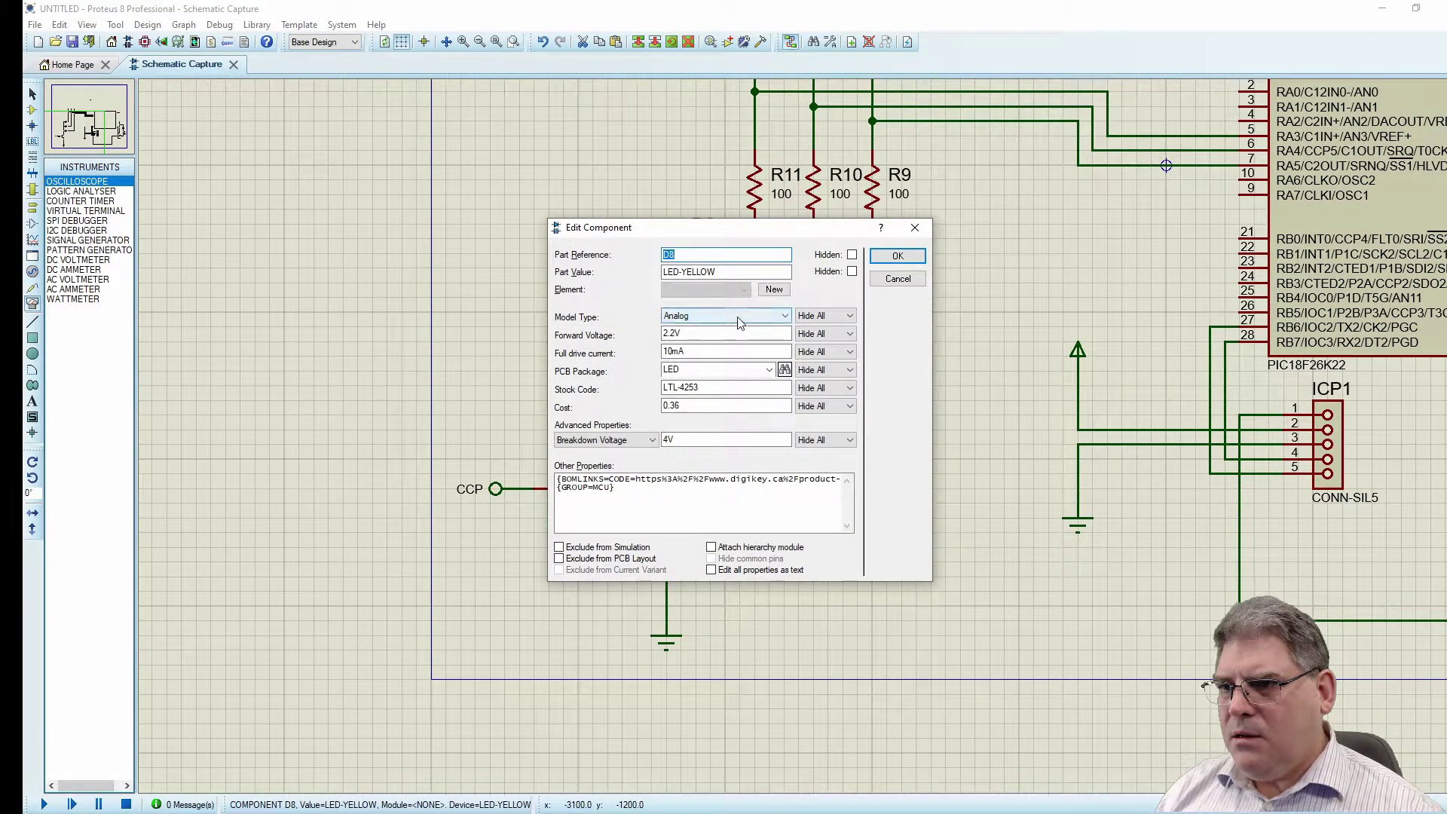
pyautogui.click(898, 256)
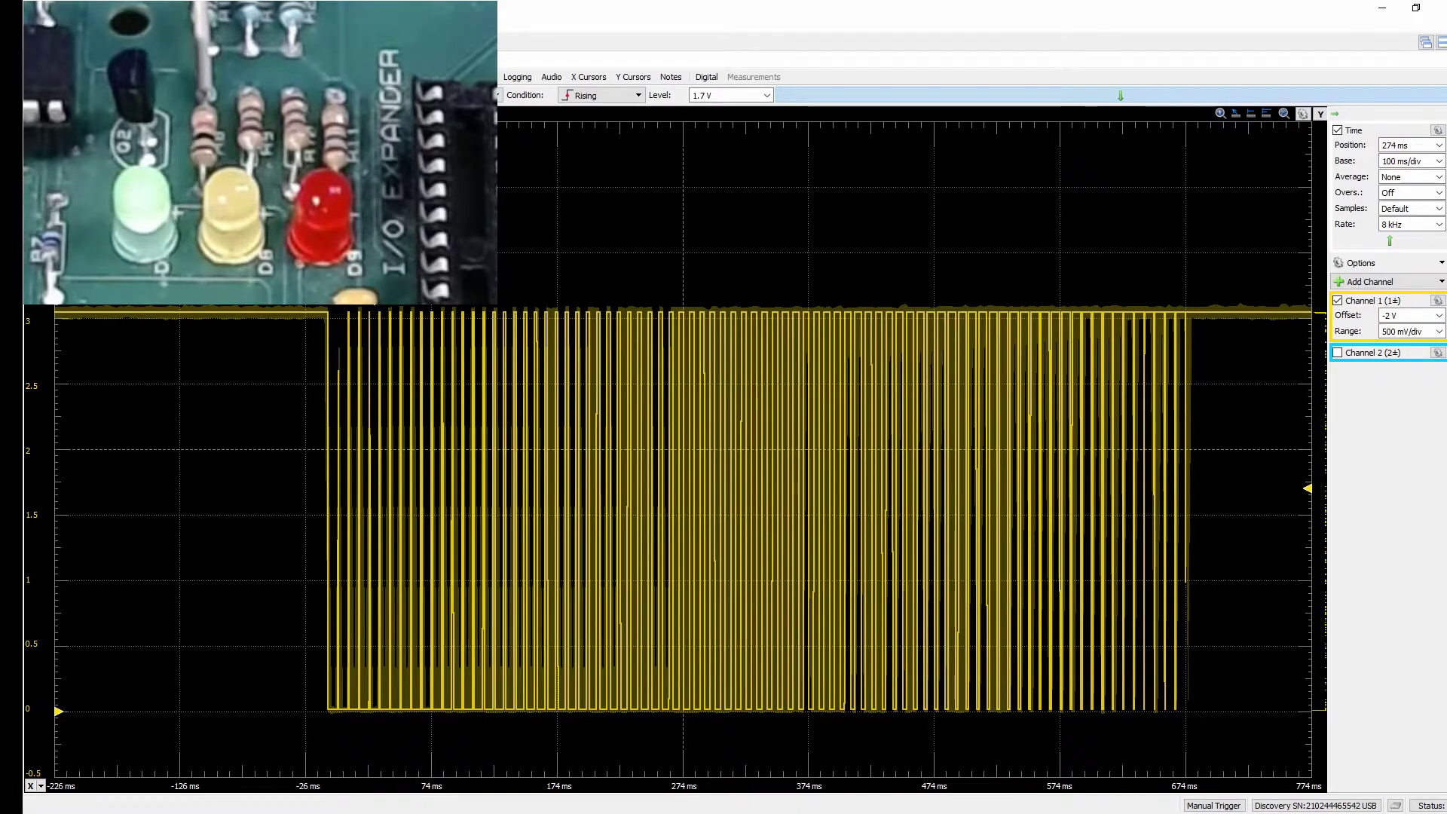
# - Switch to the Discovery hardware oscilloscope and examine the start of the Channel 1 pulse train at 10, 50 and 20 ms/div
pyautogui.scroll(2, 376, 362)
pyautogui.scroll(5, 452, 342)
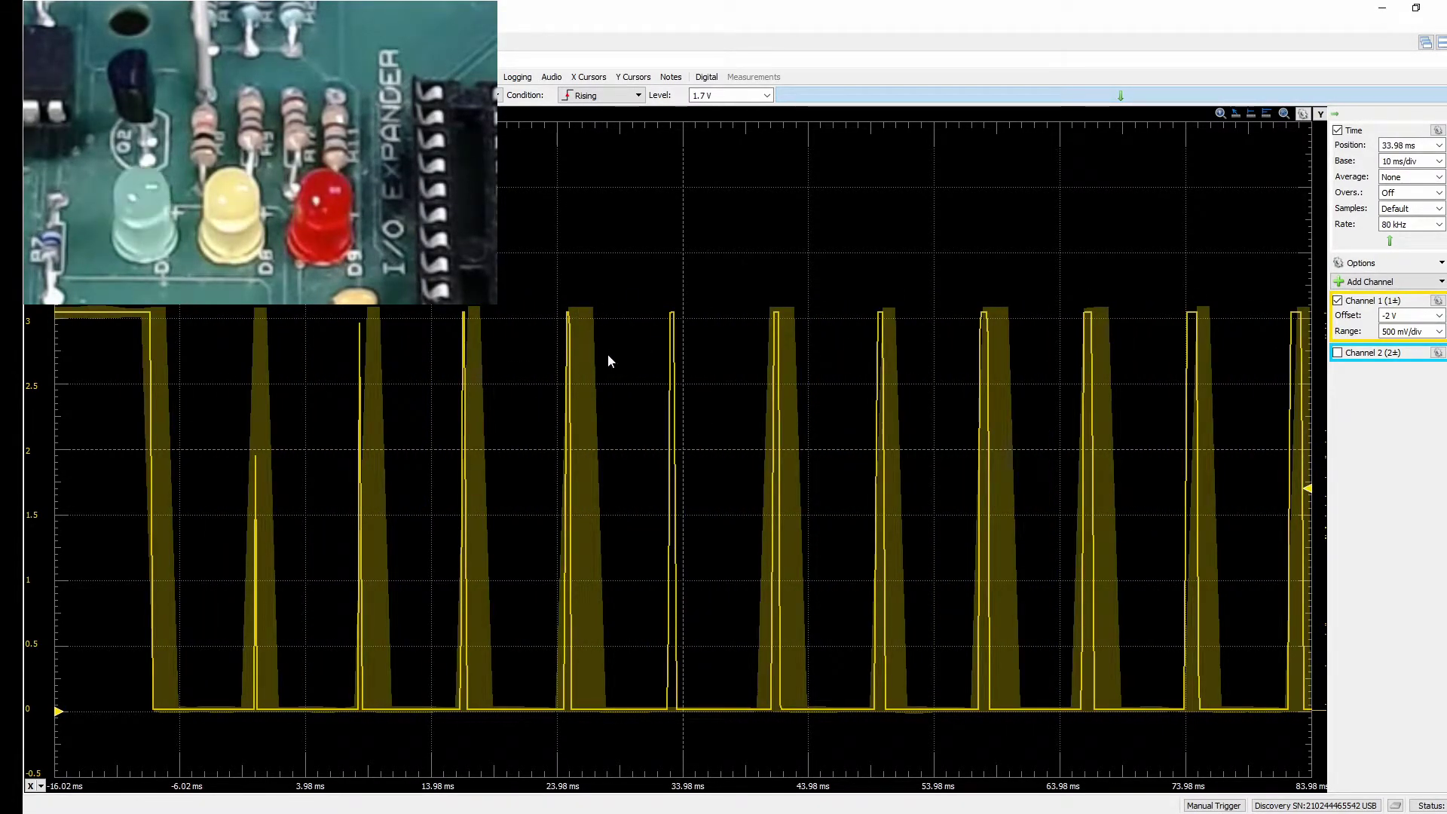
pyautogui.scroll(-5, 829, 395)
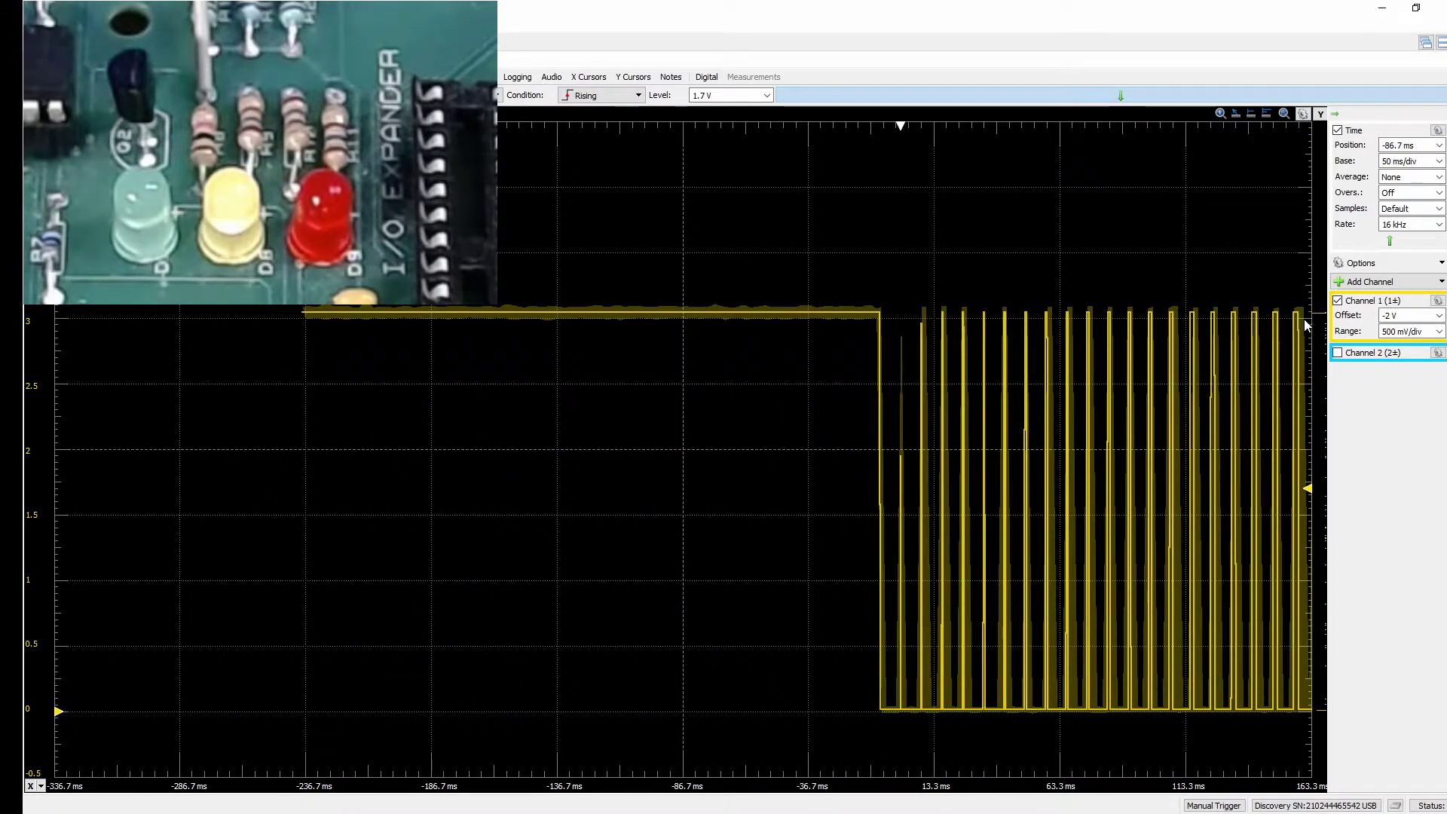
pyautogui.scroll(2, 1302, 319)
pyautogui.scroll(2, 1296, 317)
pyautogui.scroll(-2, 1254, 318)
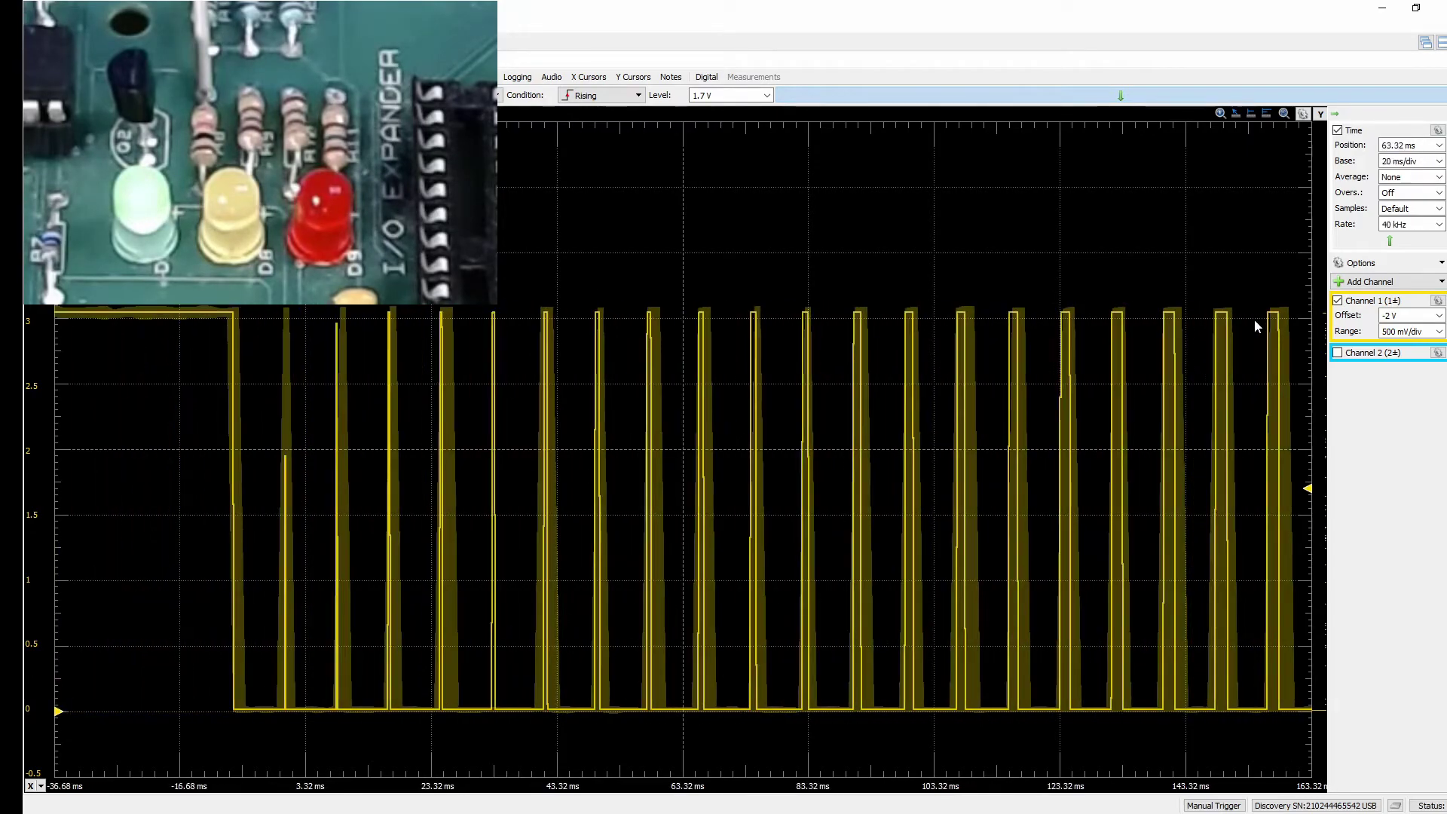